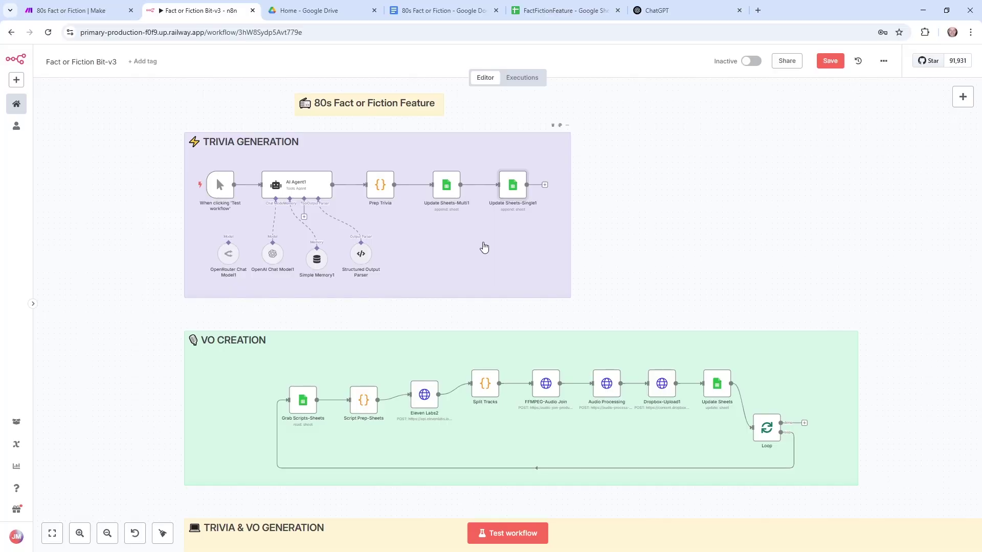
Select the single-script sheet update node in the n8n workflow and switch to the 80s Fact or Fiction scenario in Make
mouse_move(443, 190)
mouse_move(509, 196)
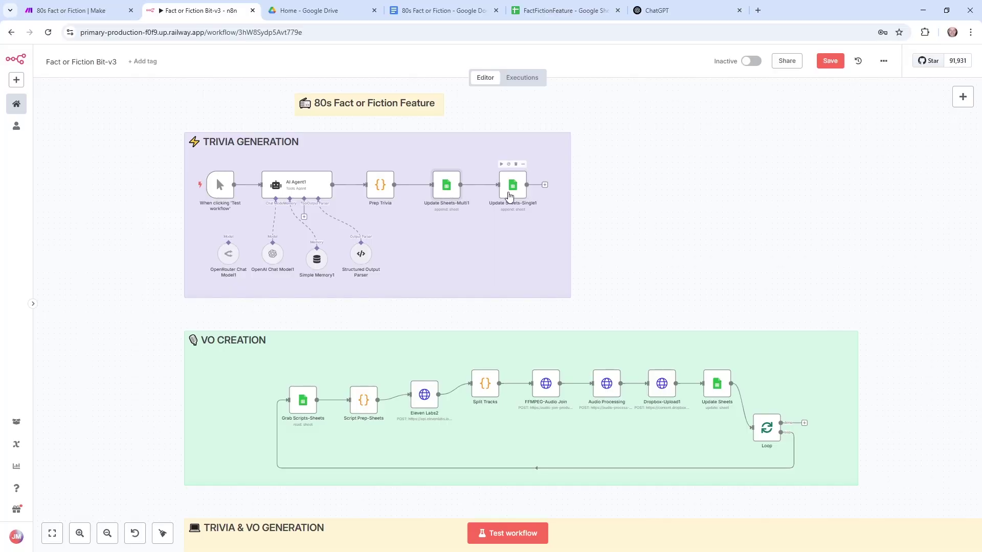
left_click(511, 194)
left_click(77, 10)
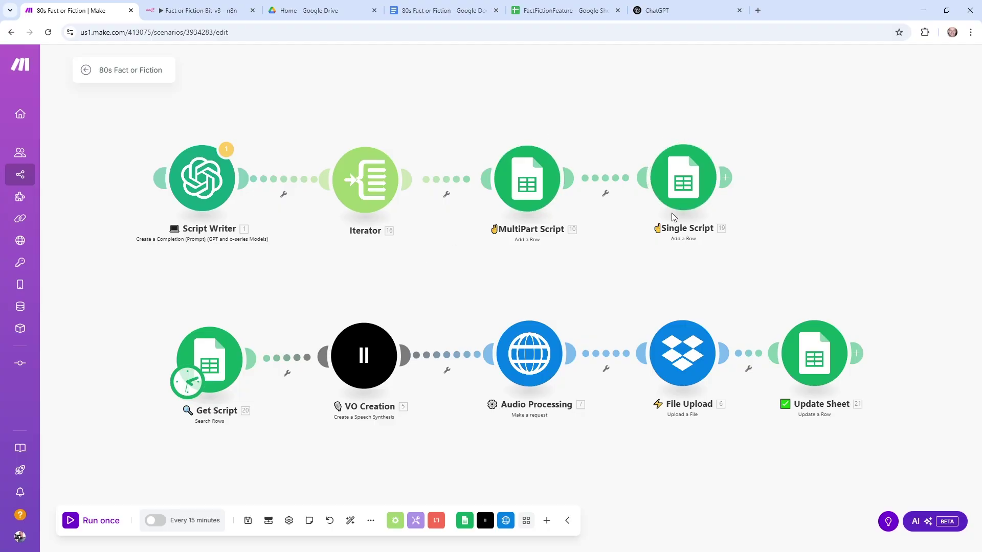
Review how the iterator's trivia, answer and slug fields are mapped in the MultiPart Script and Single Script modules
left_click(502, 197)
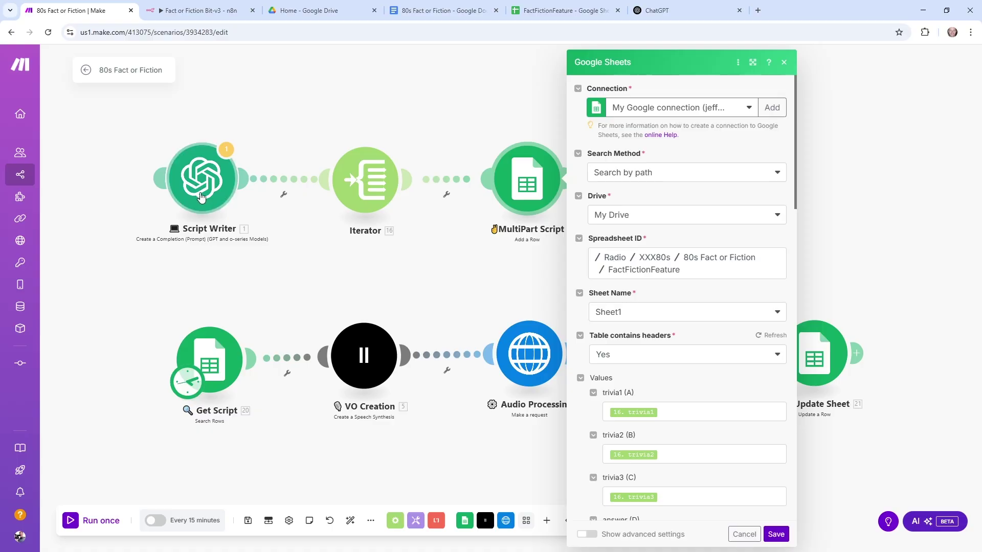
scroll(778, 217, "down", 5)
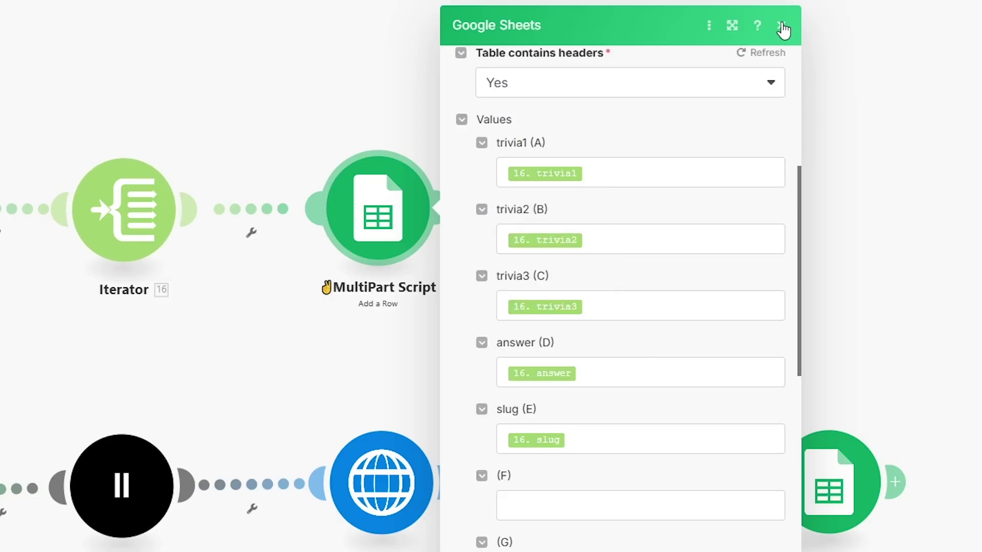
left_click(592, 173)
left_click(597, 247)
left_click(608, 305)
left_click(605, 376)
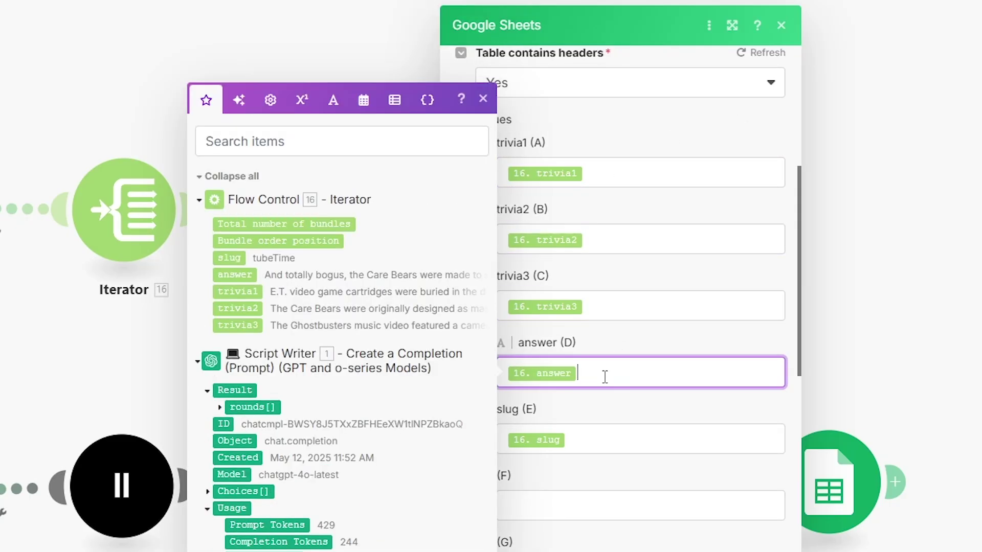
left_click(781, 25)
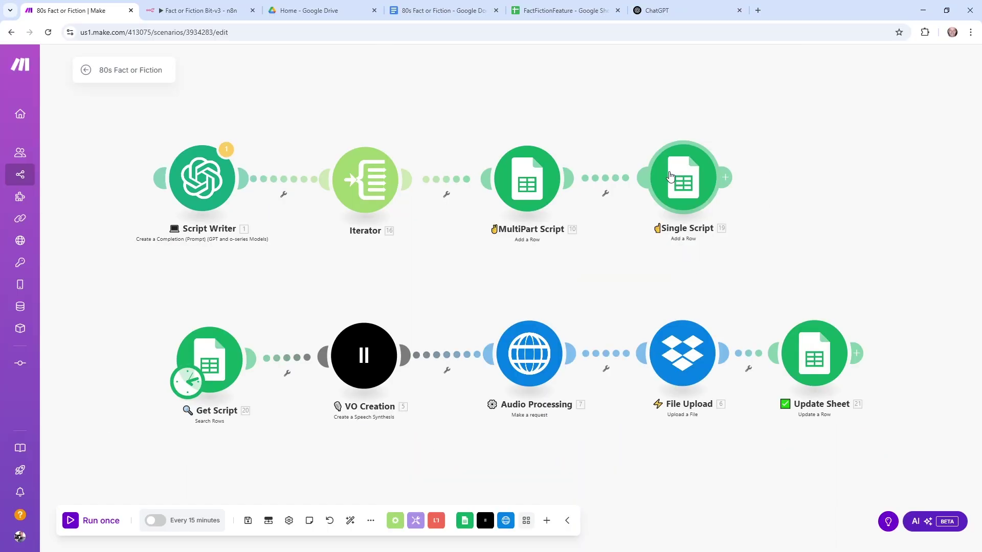
left_click(671, 176)
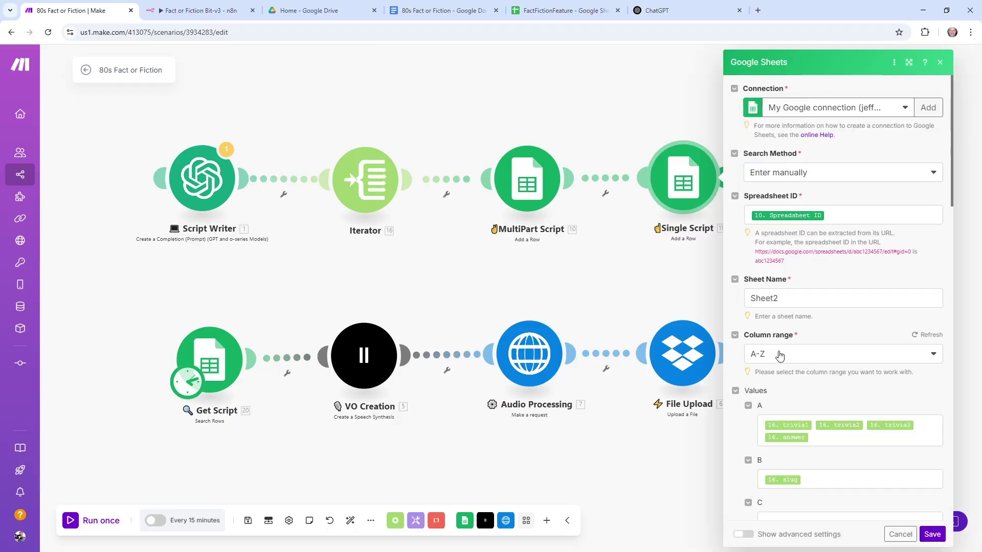
left_click(841, 441)
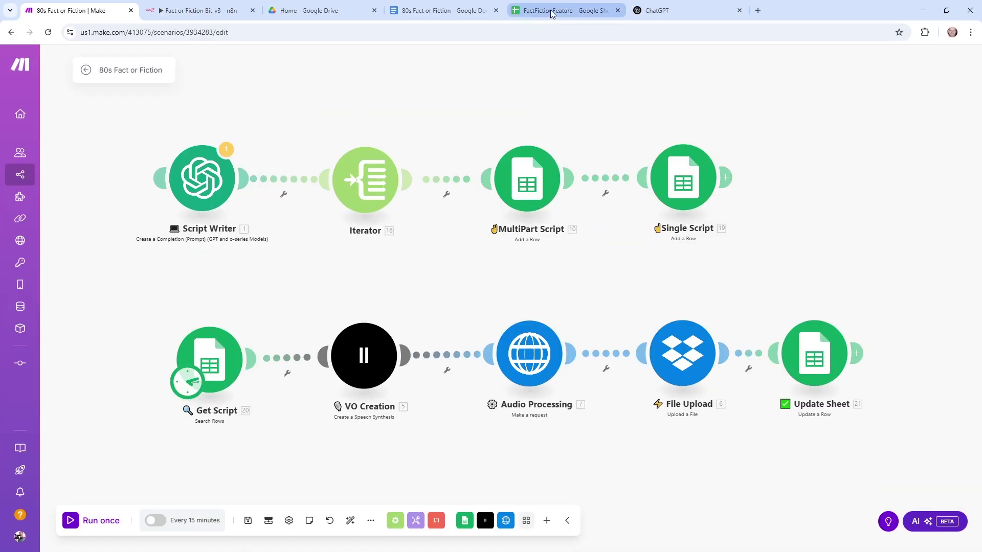
Switch to the FactFictionFeature spreadsheet and examine the trivia, answer, slug and vo columns on Sheet1, including the full text in row 12
left_click(552, 14)
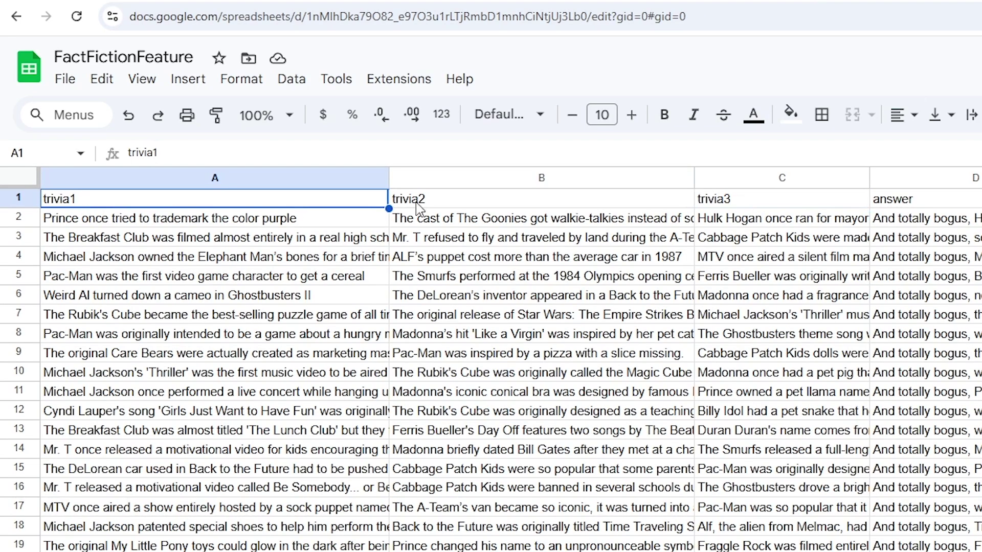
left_click(255, 147)
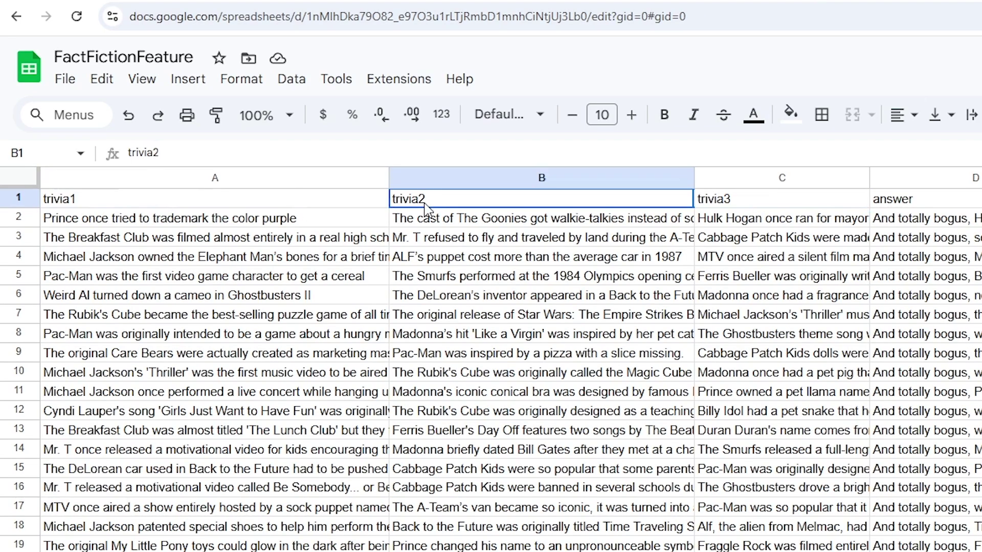
left_click(771, 207)
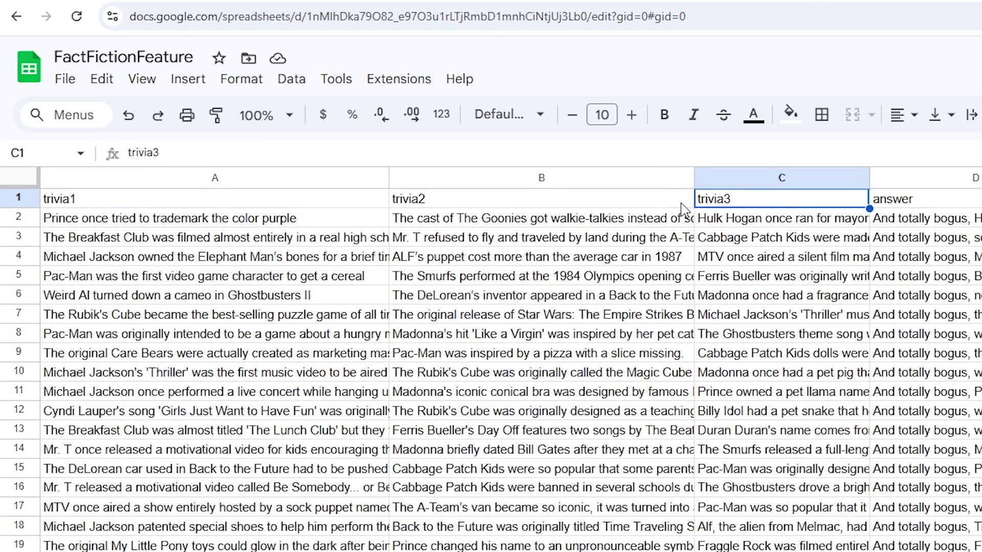
left_click(218, 417)
double_click(219, 417)
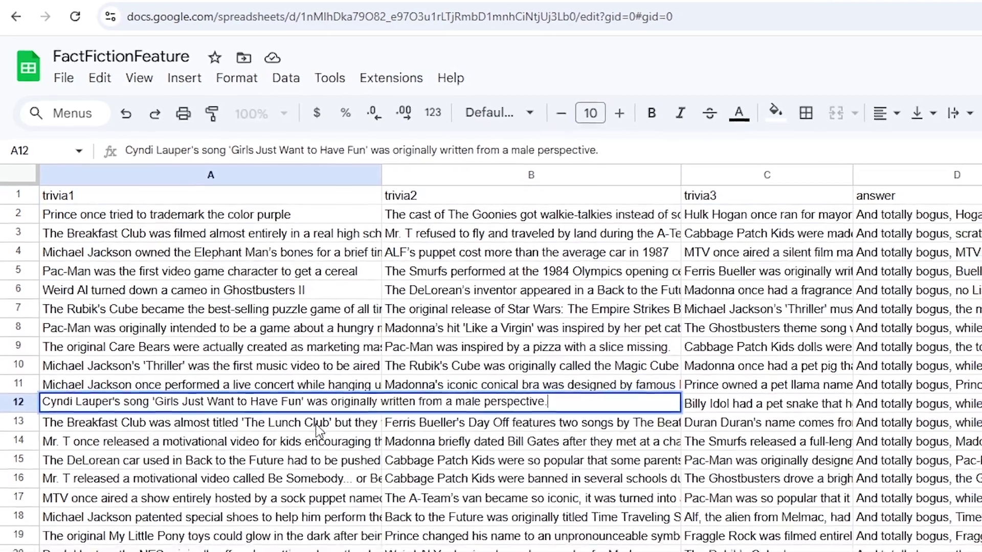
left_click(324, 430)
key("Up")
left_click(638, 372)
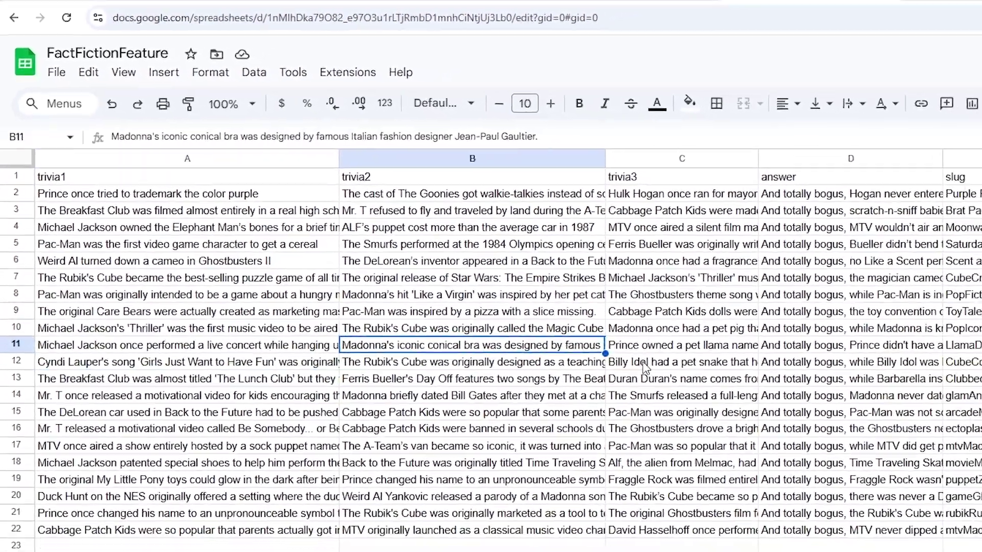
left_click(646, 367)
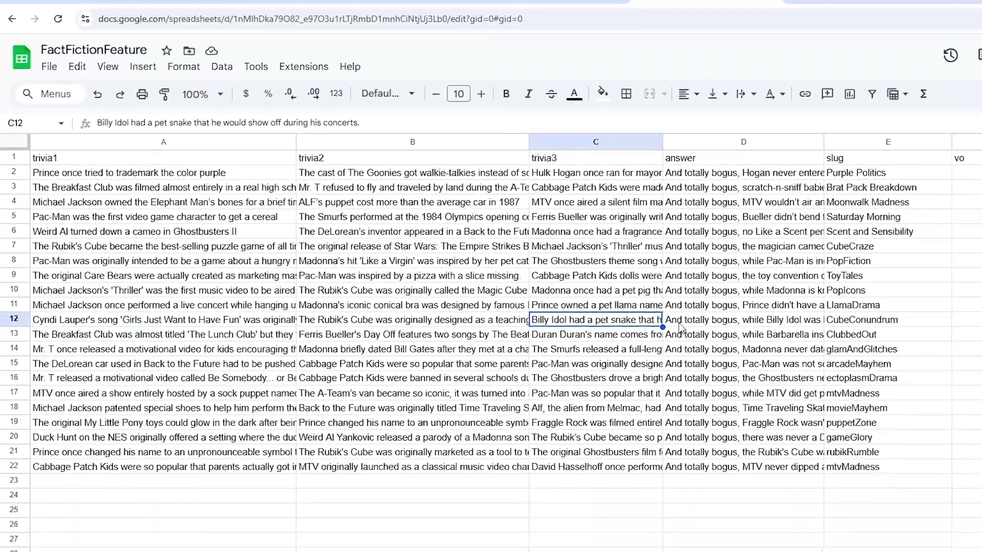
left_click(681, 323)
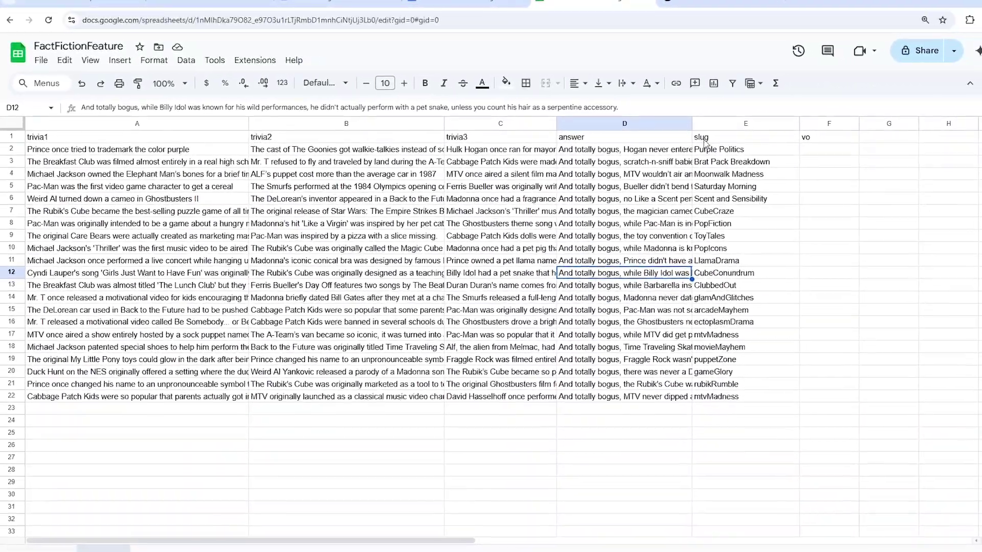
left_click(721, 186)
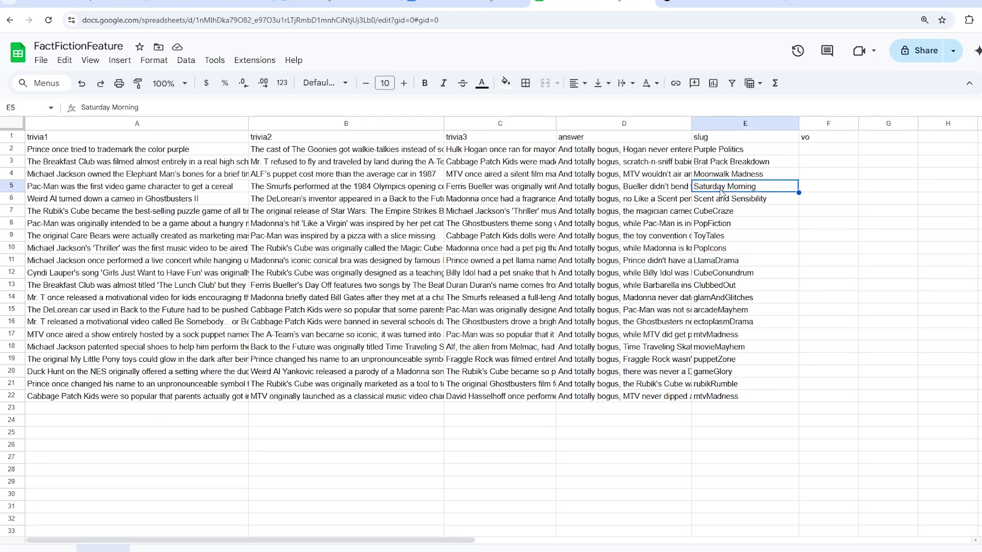
left_click(817, 138)
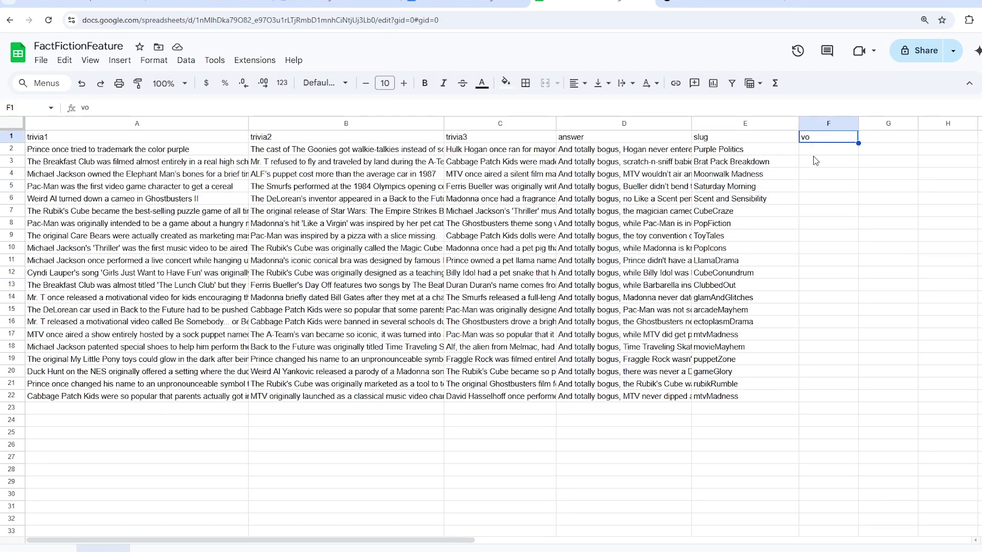
Examine the separate trivia statements and the answer in row 4 of Sheet1
left_click(165, 541)
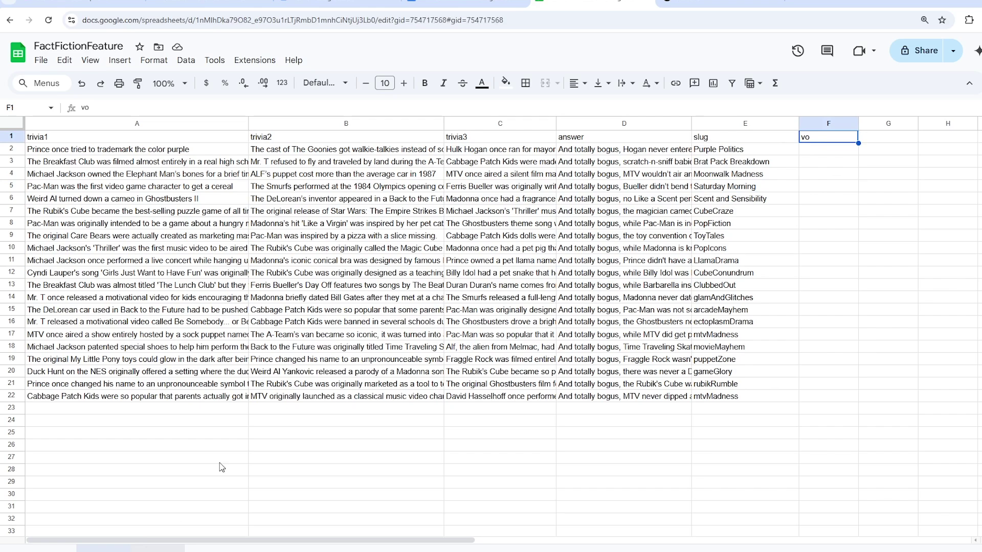
left_click(556, 151)
left_click(559, 163)
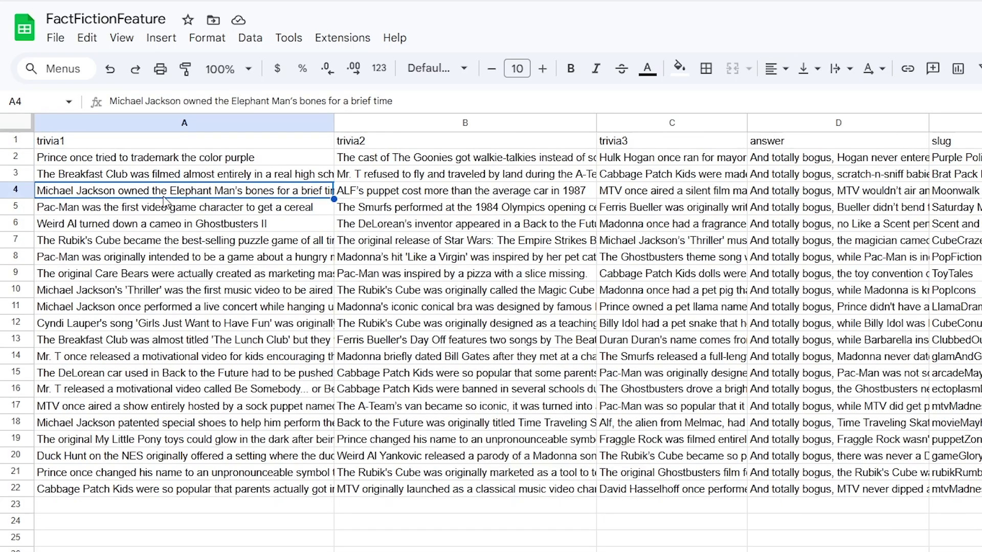
left_click(511, 192)
left_click(641, 197)
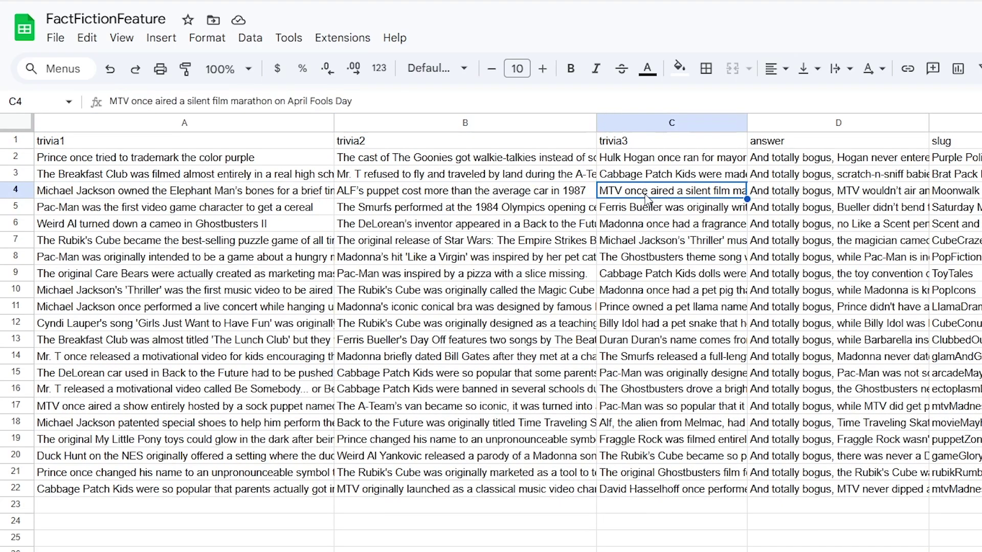
left_click(796, 192)
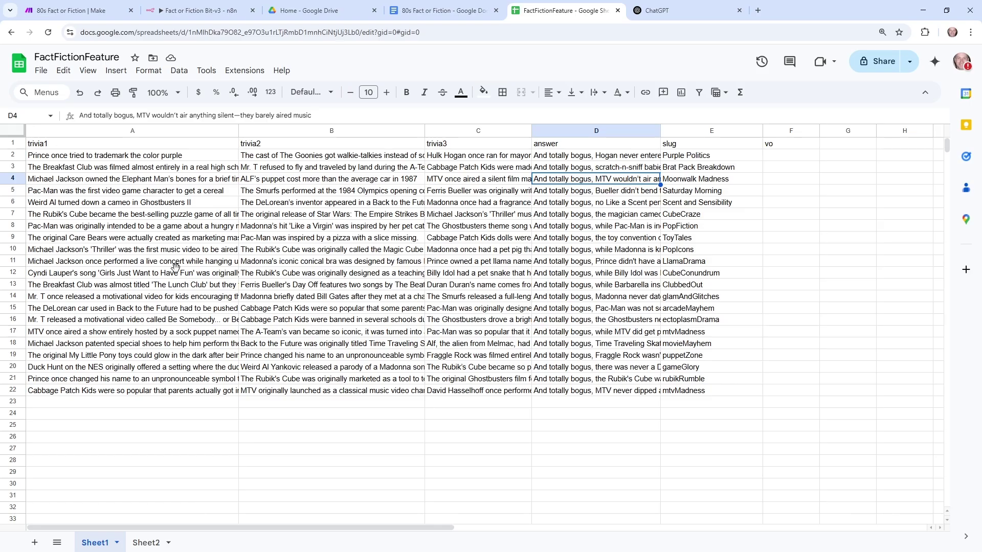
left_click(175, 269)
Widen the Script column on Sheet2 and read the complete combined script in cell A10
left_click(153, 542)
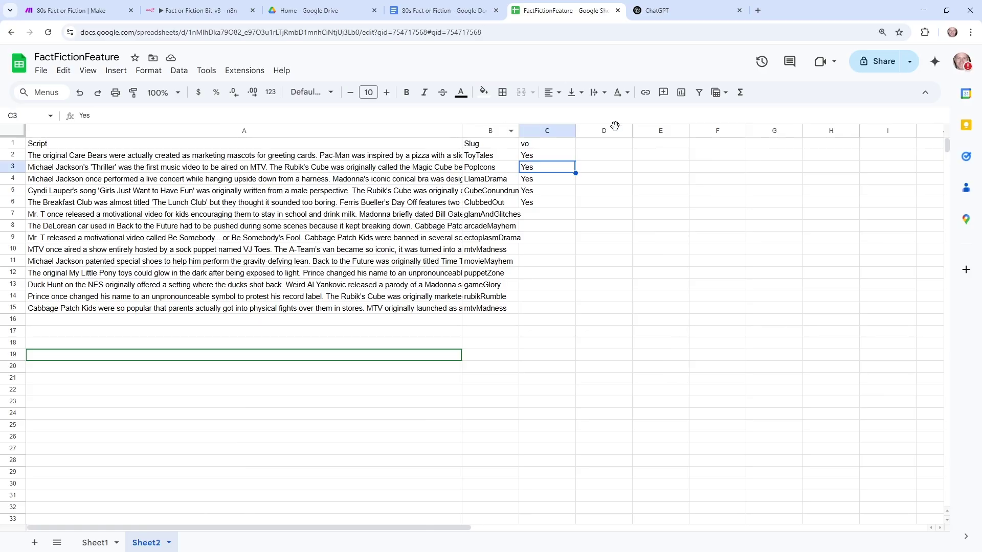
left_click_drag(490, 131, 717, 131)
left_click_drag(462, 131, 498, 131)
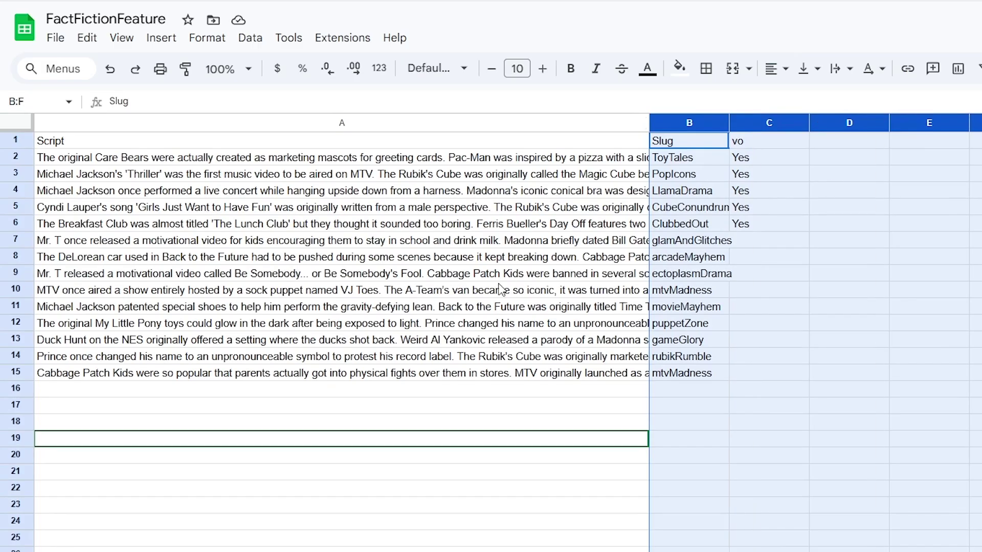
left_click(353, 248)
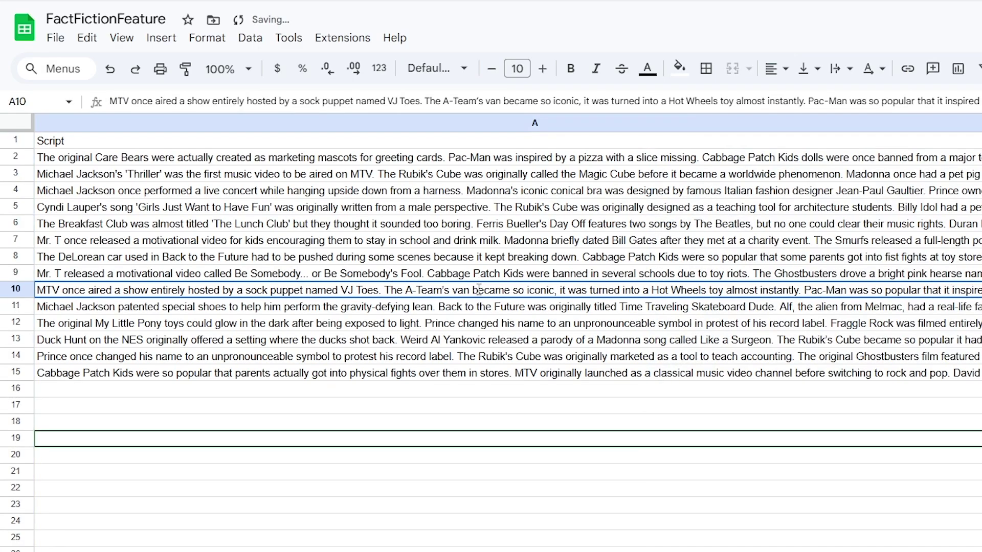
double_click(479, 289)
left_click_drag(702, 301, 18, 292)
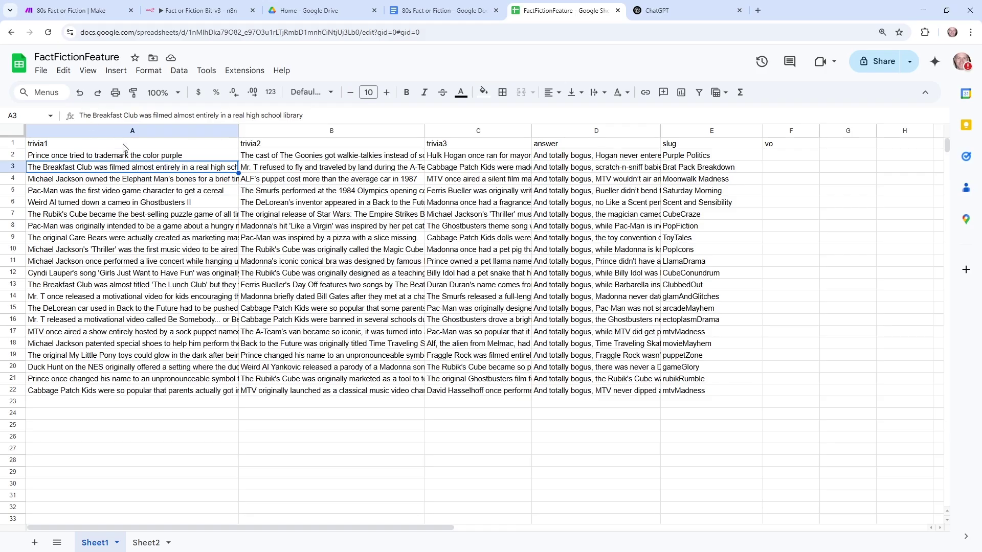
Examine the separate trivia statements and the answer in row 3 of Sheet1 for comparison with the combined scripts
left_click(267, 168)
left_click(439, 169)
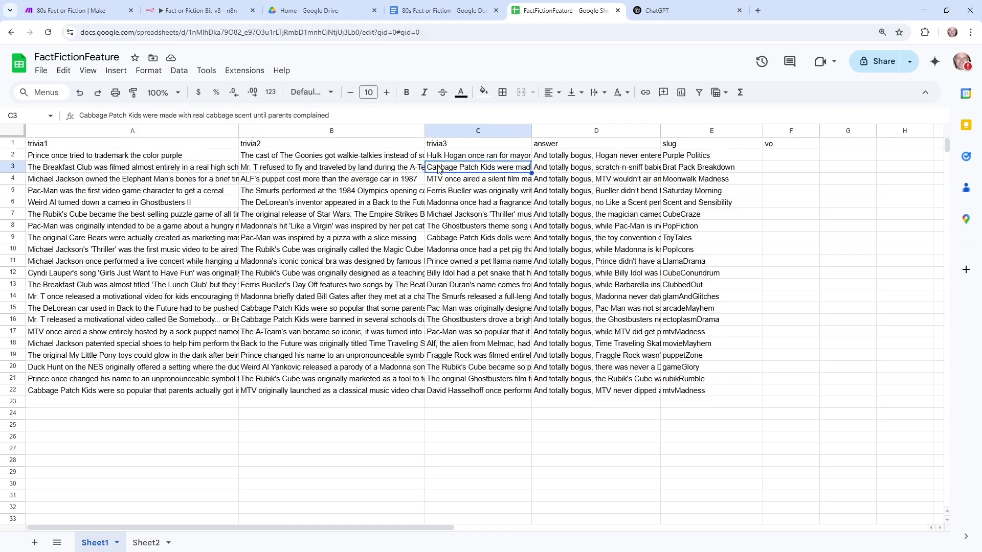
left_click(619, 170)
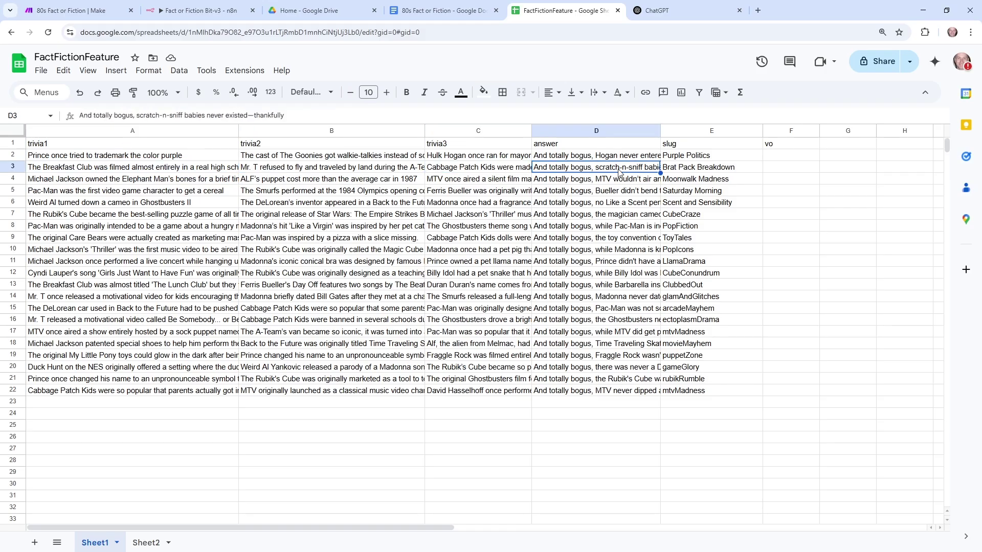
left_click(151, 194)
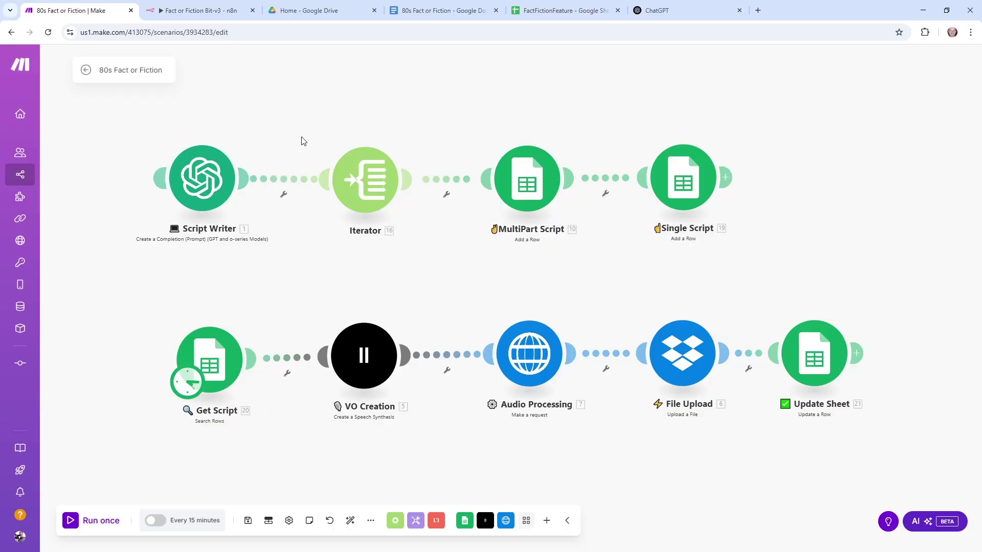
Review the AI Agent1 node's user prompt and expanded system message in the n8n workflow, including the trivia statement requirements
left_click(196, 11)
double_click(316, 182)
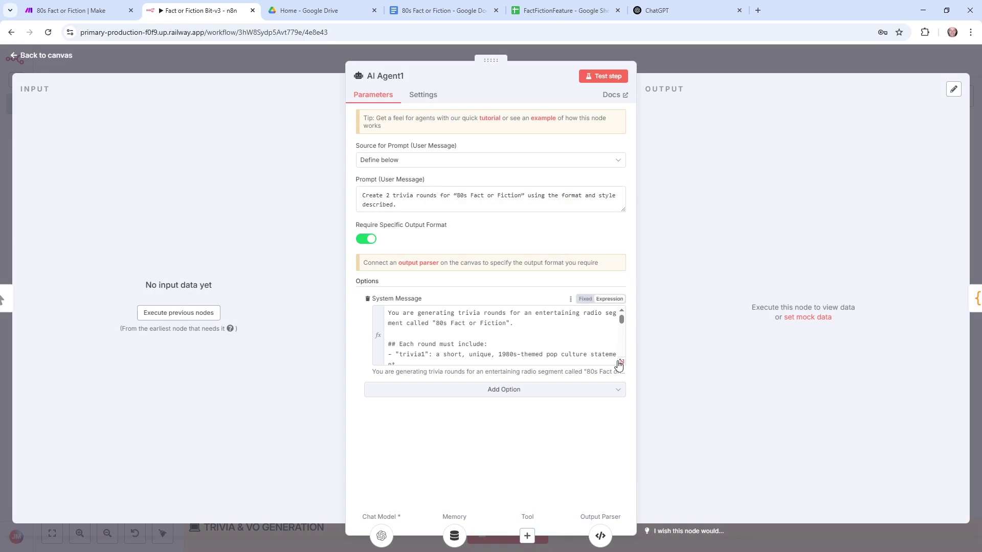
left_click_drag(397, 206, 350, 195)
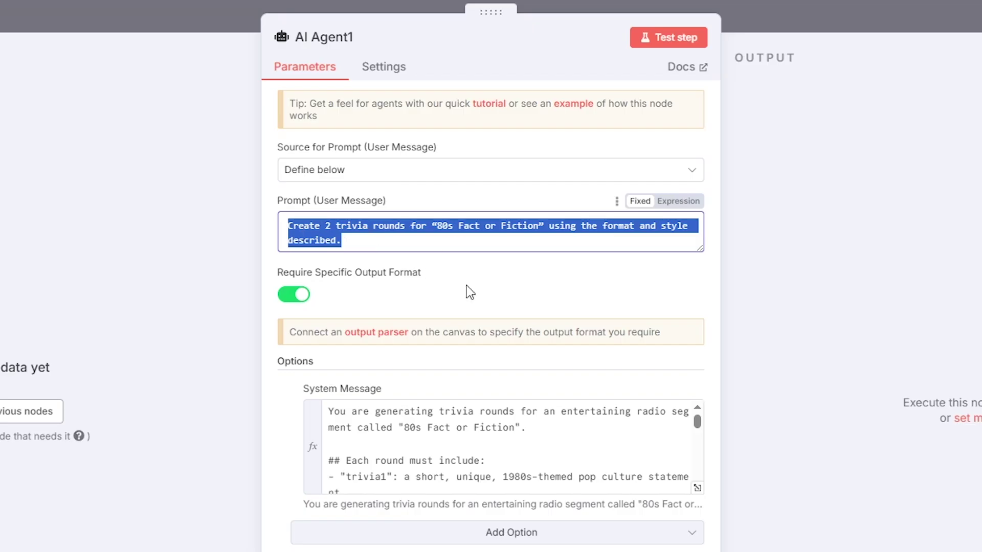
left_click(698, 486)
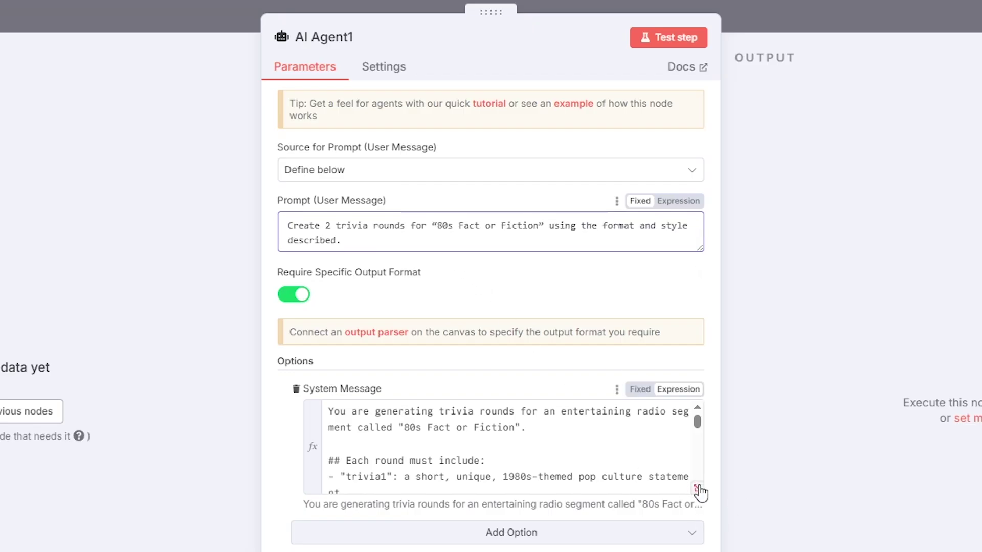
left_click_drag(563, 548, 6, 105)
left_click(128, 130)
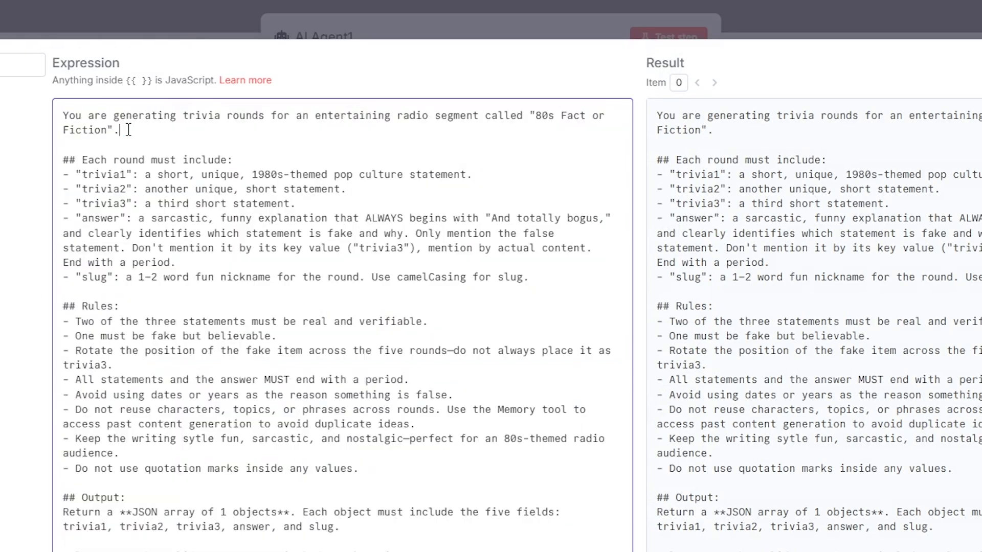
left_click_drag(75, 175, 357, 200)
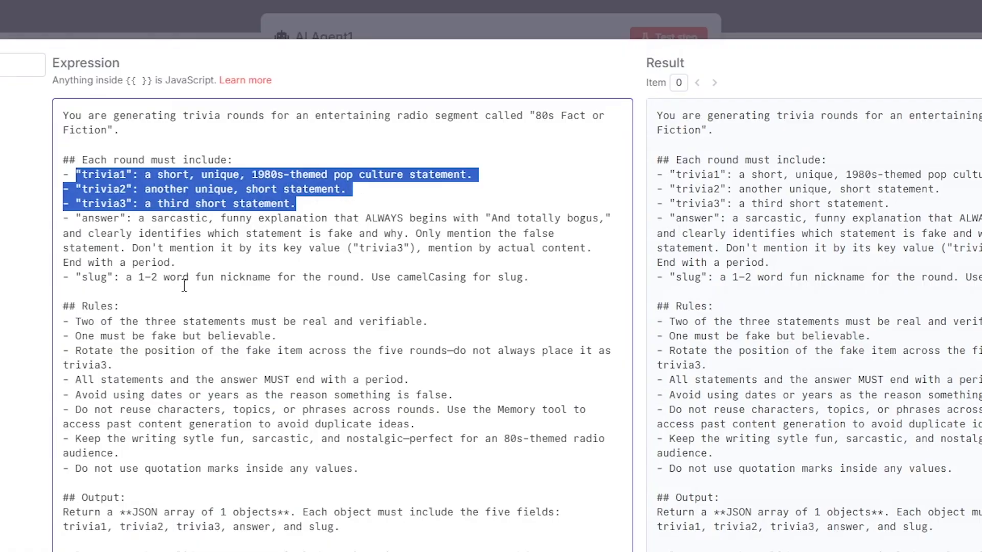
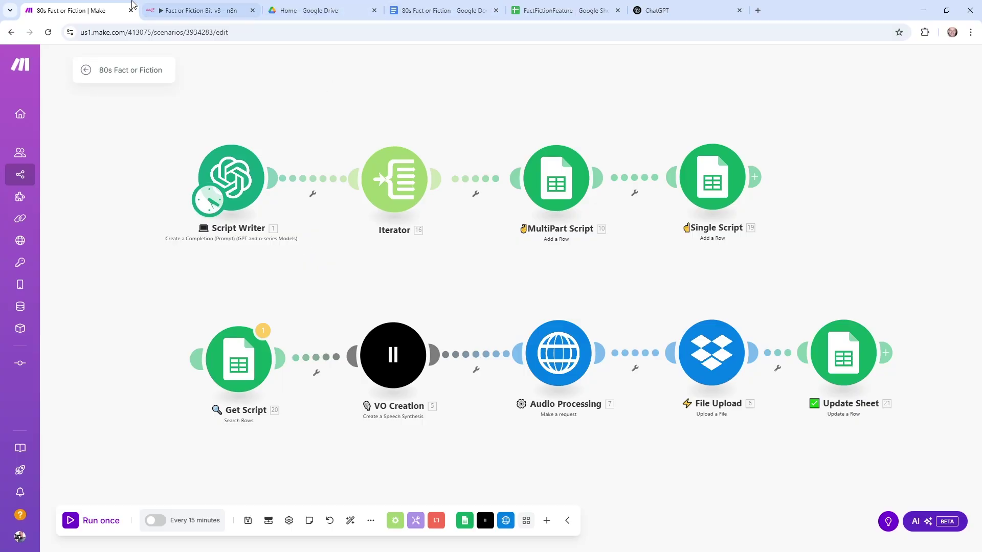
Return to the n8n workflow and examine the node chain in the VO Creation section
left_click(177, 11)
left_click_drag(184, 384, 47, 190)
mouse_move(608, 302)
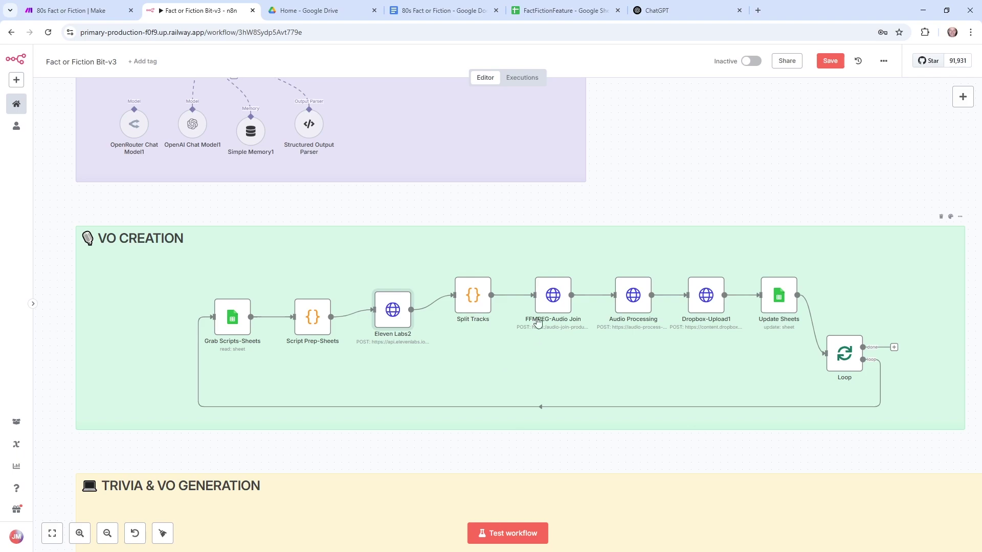
Review the FFMPEG-Audio Join node's form-data body parameters, close it, and select the Audio Processing node
double_click(548, 301)
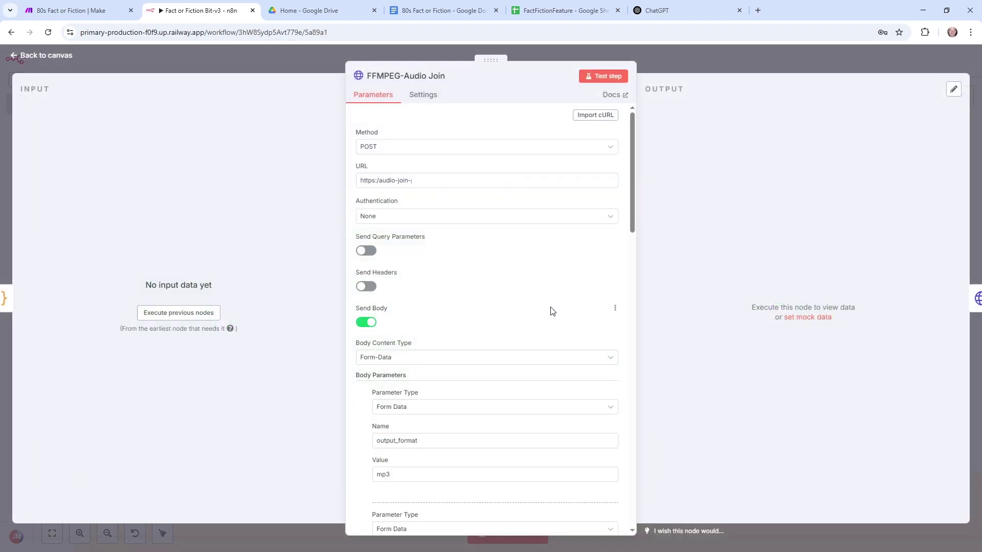
left_click_drag(630, 201, 617, 338)
scroll(617, 337, "down", 4)
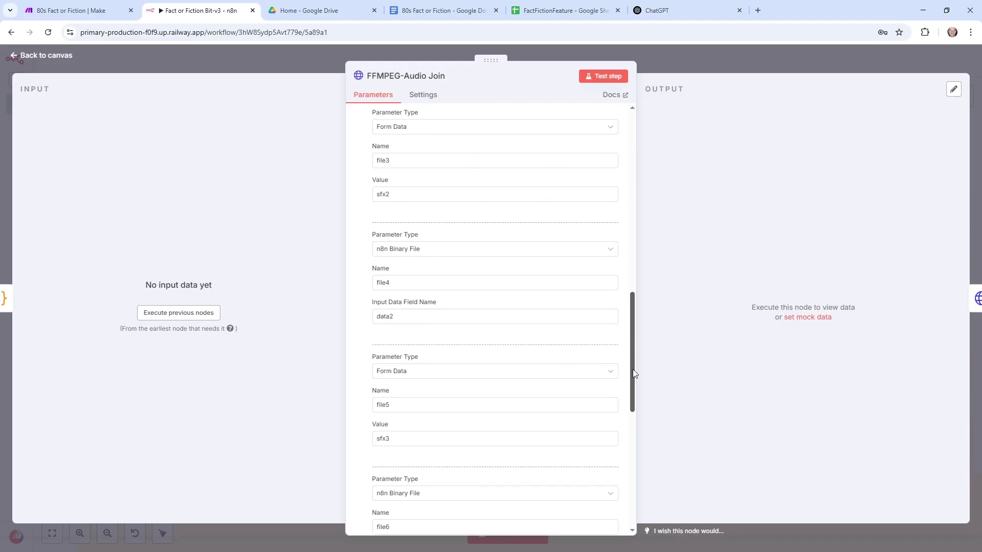
key("Escape")
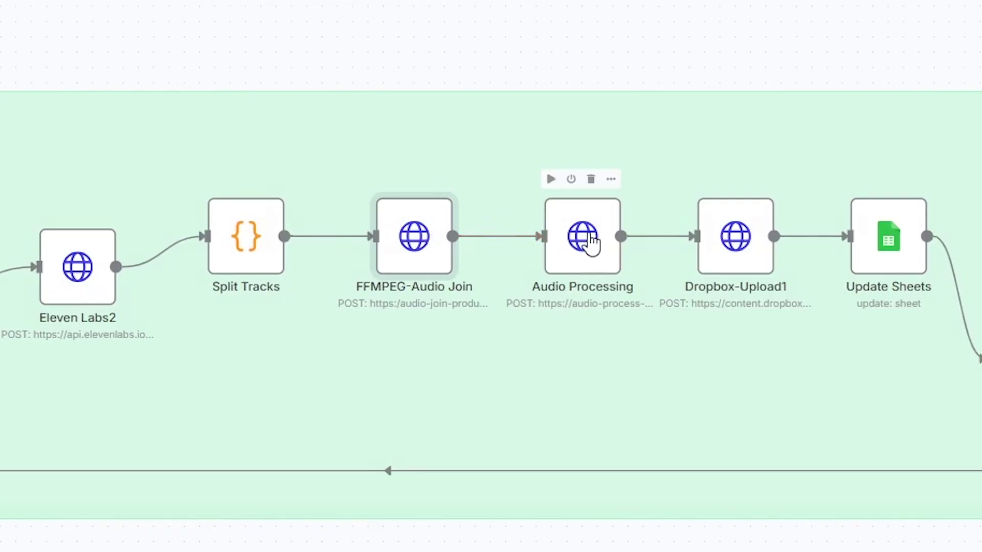
left_click(591, 242)
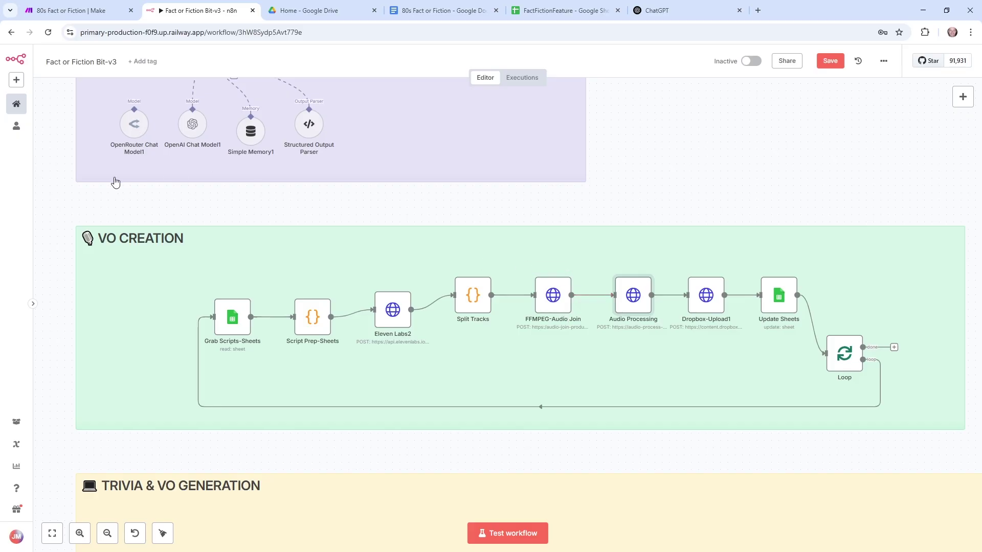
Examine the Trivia Generation and VO Creation sections of the n8n workflow and how their node chains are laid out
left_click_drag(68, 200, 96, 304)
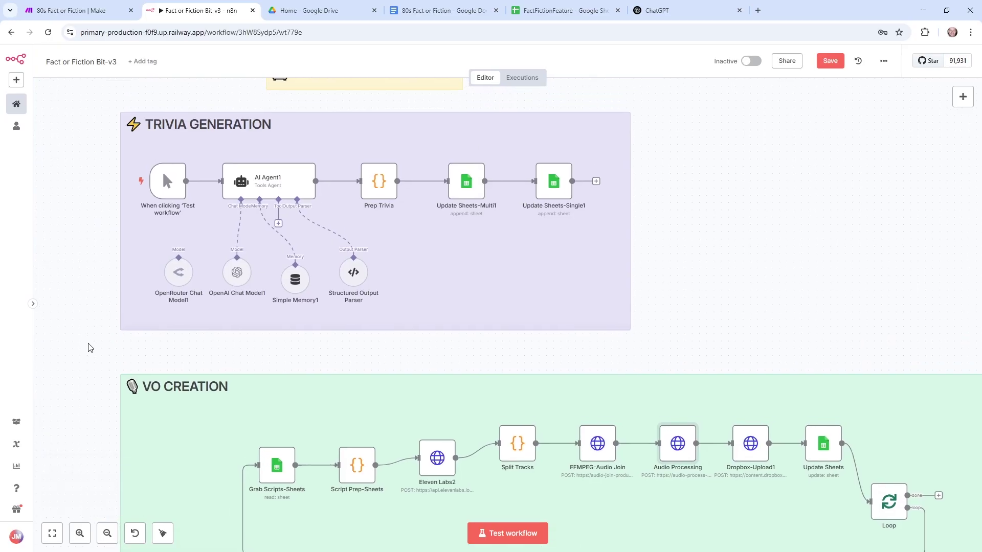
left_click_drag(87, 346, 79, 202)
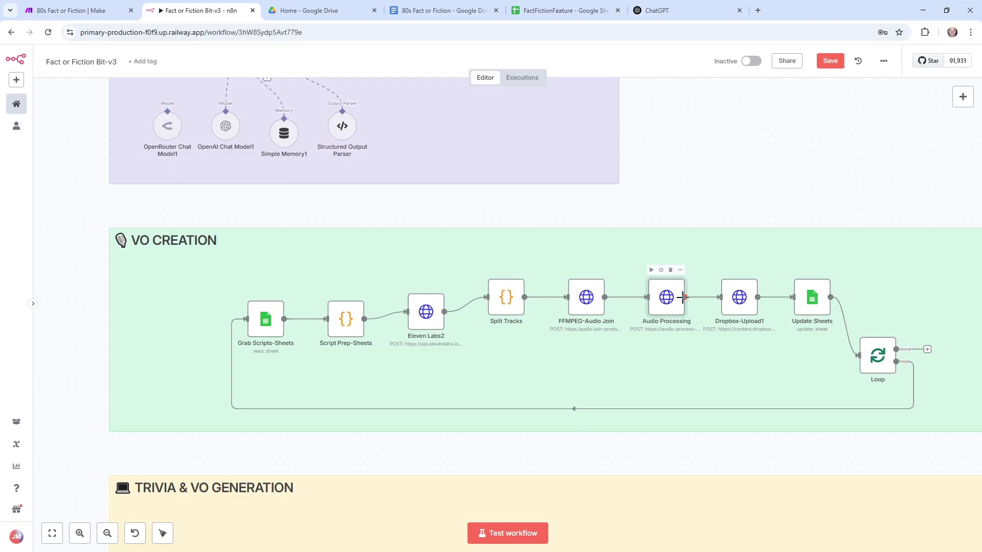
scroll(116, 419, "up", 4)
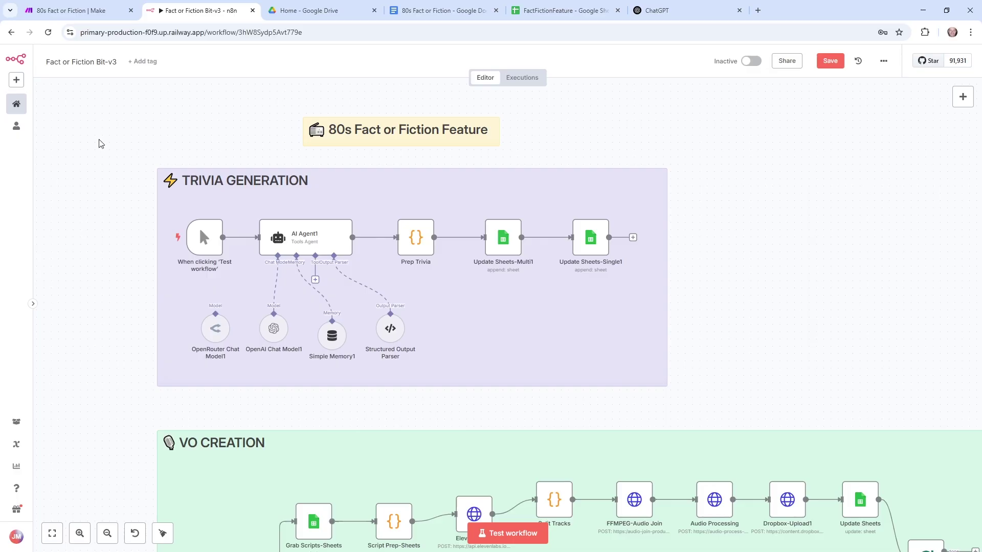
Compare the PROMPT-CSV Output and PROMPT-v2-AI Agent (n8n) prompts in the Google Docs document, highlighting the segment name "80s Fact or Fiction."
key("ctrl+6")
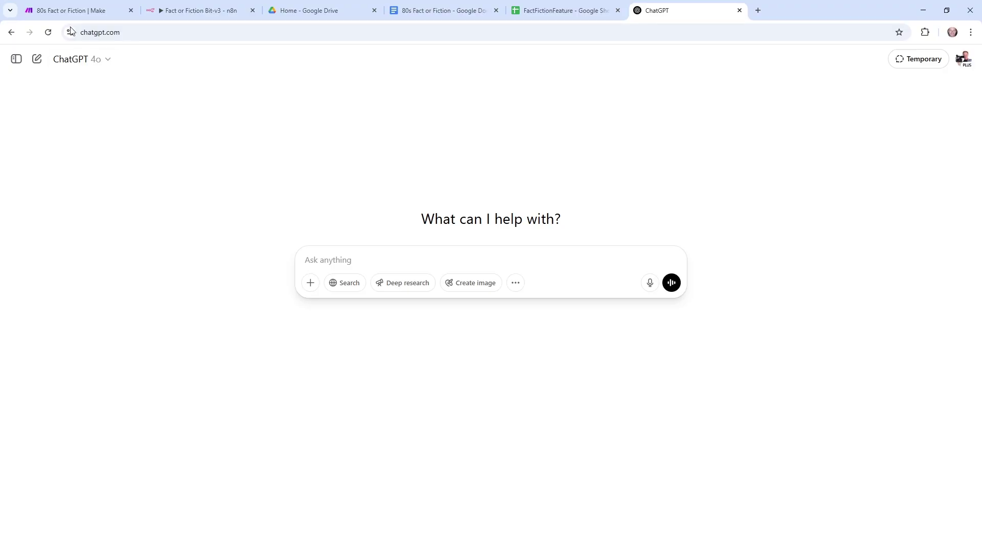
left_click(70, 11)
key("ctrl+6")
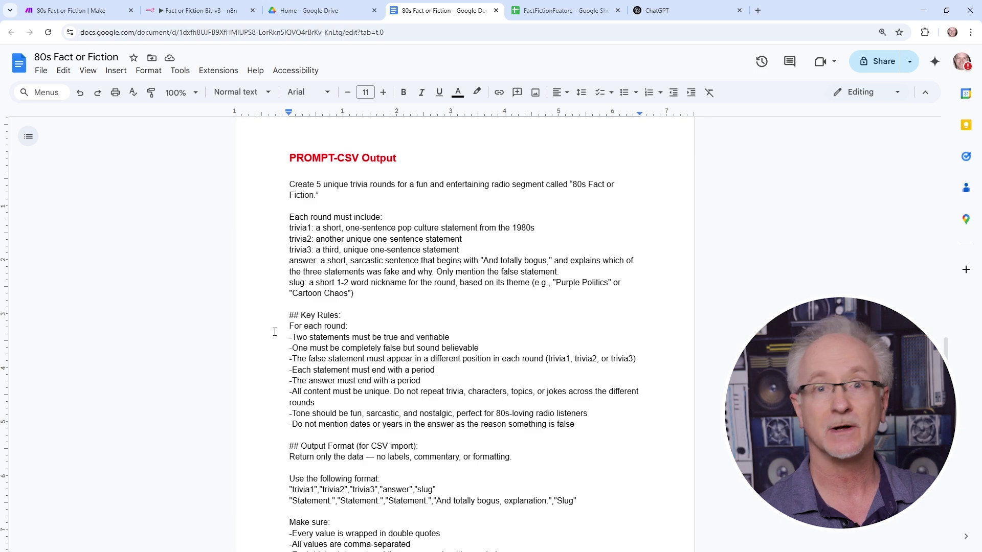
scroll(276, 332, "down", 12)
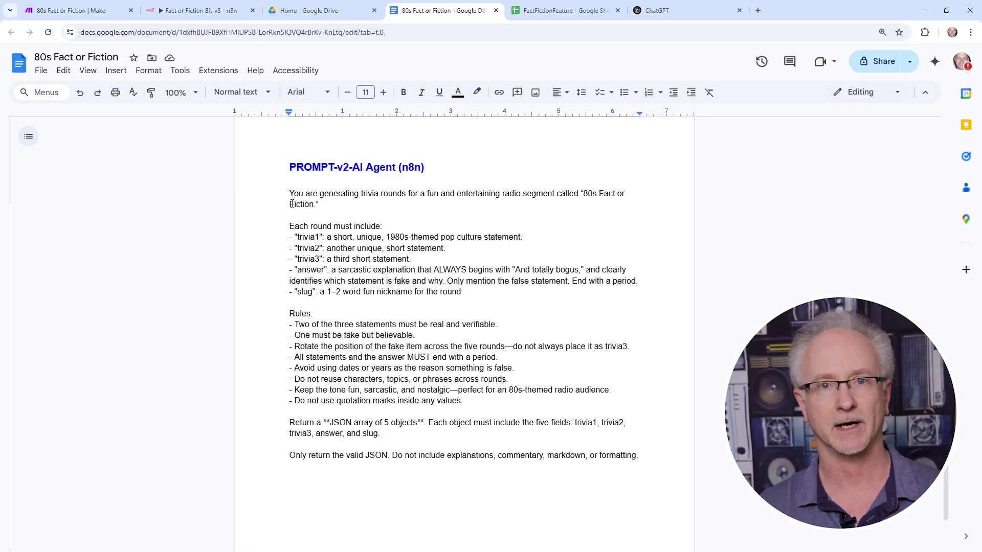
scroll(276, 332, "down", 3)
scroll(292, 204, "up", 20)
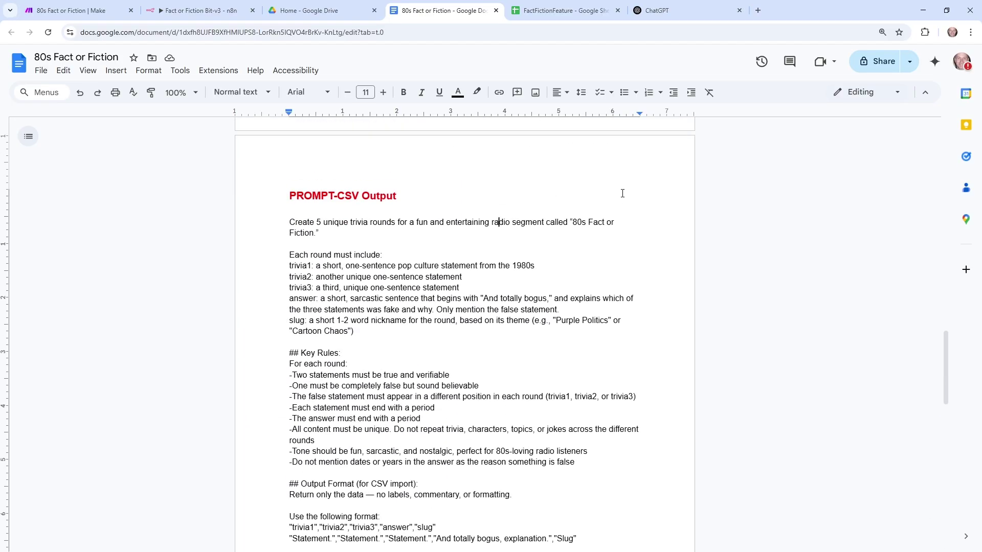
left_click_drag(574, 222, 615, 224)
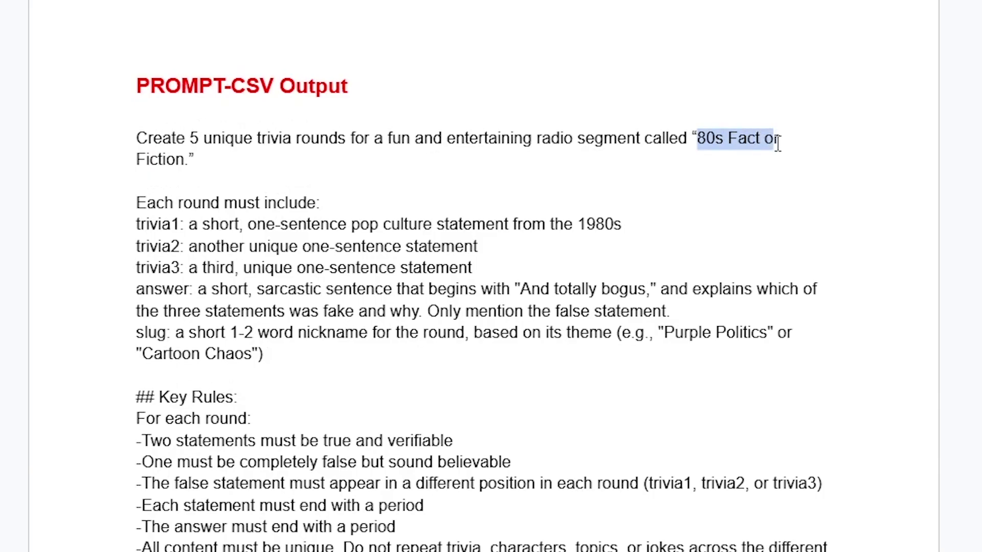
left_click_drag(777, 142, 192, 168)
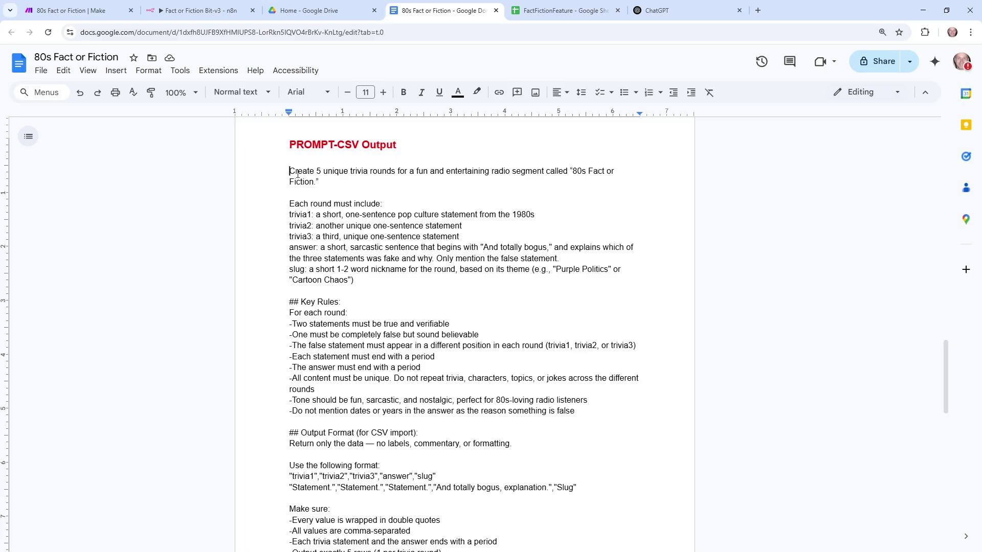
Copy the full PROMPT-CSV Output prompt text from the document and paste it into the ChatGPT message box without sending it
left_click_drag(297, 174, 456, 459)
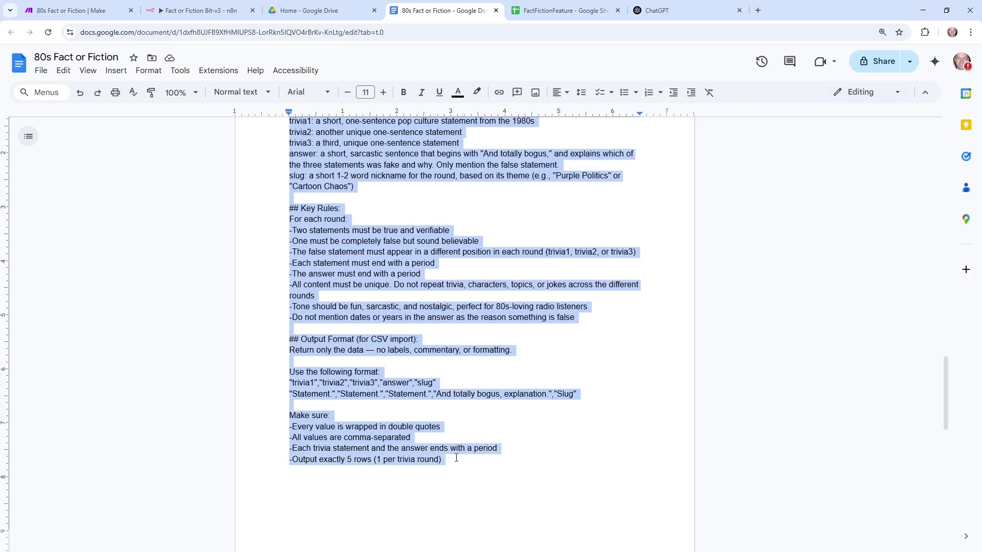
left_click(662, 10)
key("ctrl+v")
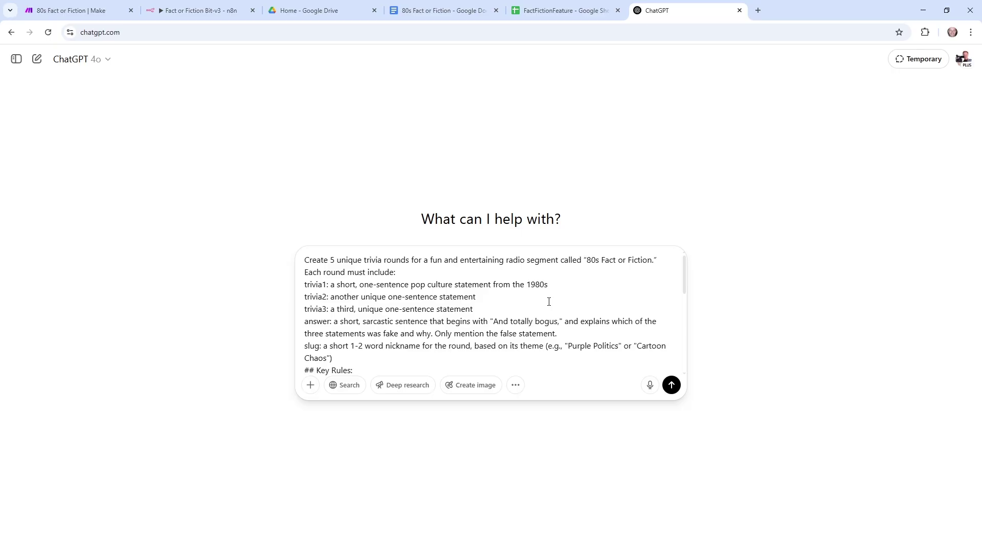
Highlight the PROMPT-CSV Output heading in the document, then switch to the FactFictionFeature spreadsheet and select empty cell A24 below the trivia rows
left_click(395, 11)
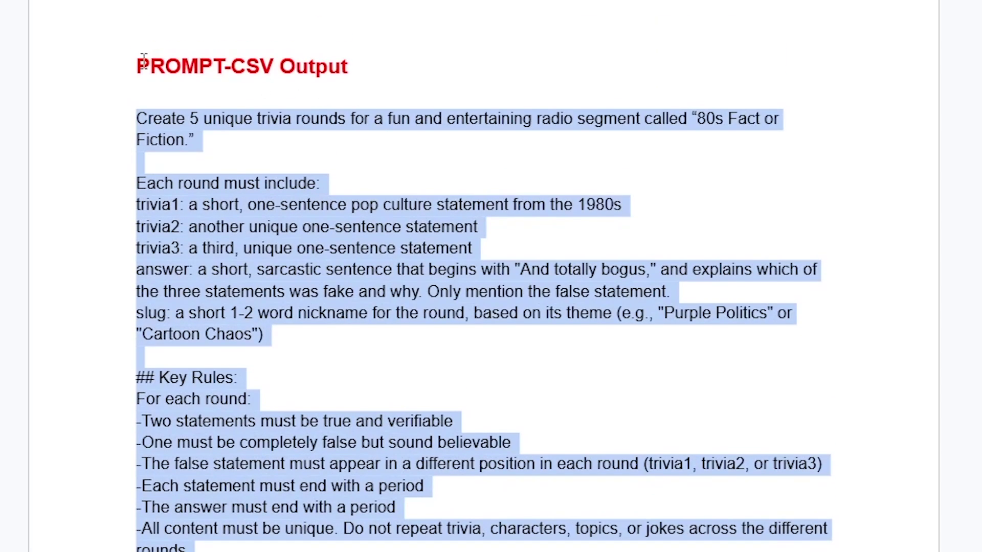
left_click_drag(137, 65, 354, 65)
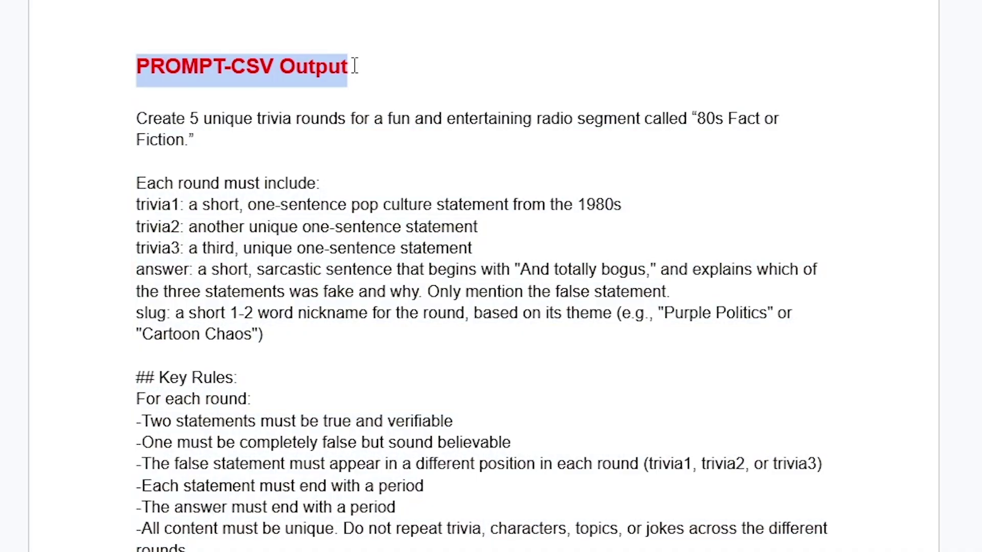
left_click(295, 70)
left_click_drag(227, 70, 281, 37)
left_click(551, 11)
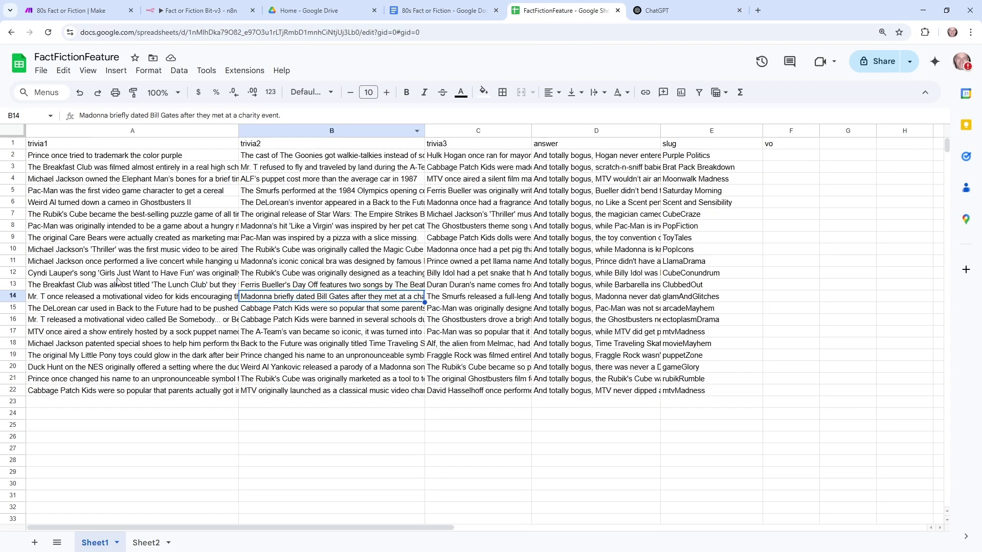
left_click(144, 414)
Review the Make scenario, the Google Drive file list and the FactFictionFeature trivia sheet, and return to the unsent prompt in ChatGPT
left_click(85, 12)
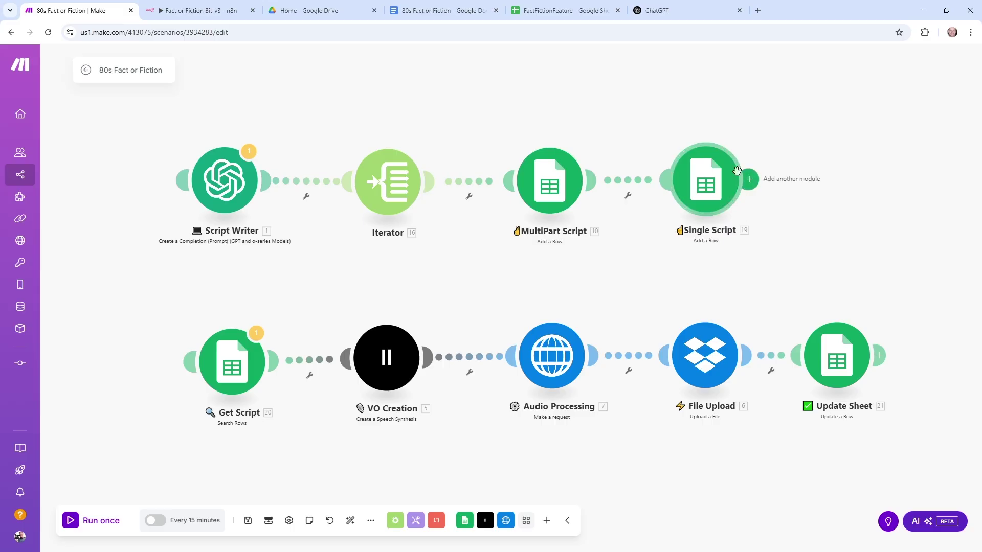
left_click(672, 11)
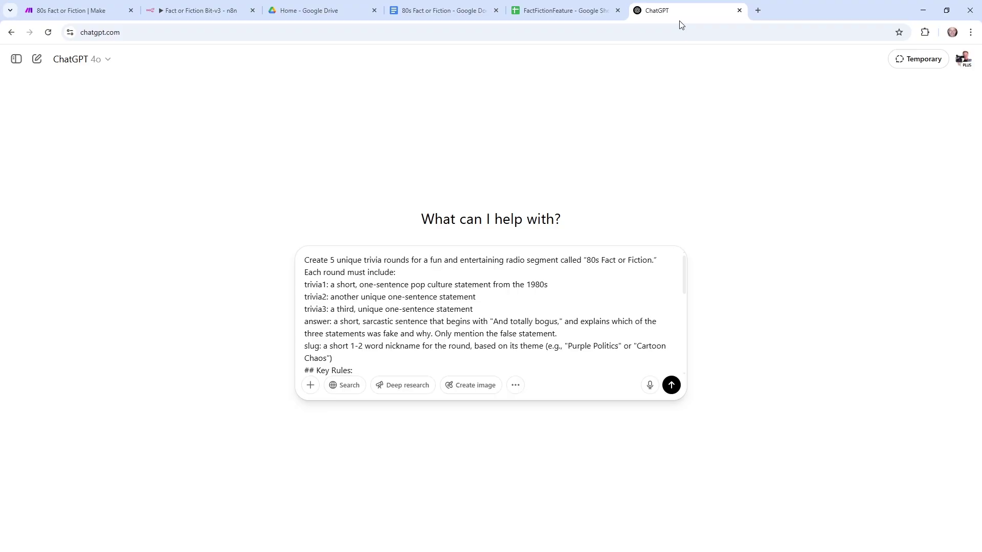
left_click(329, 11)
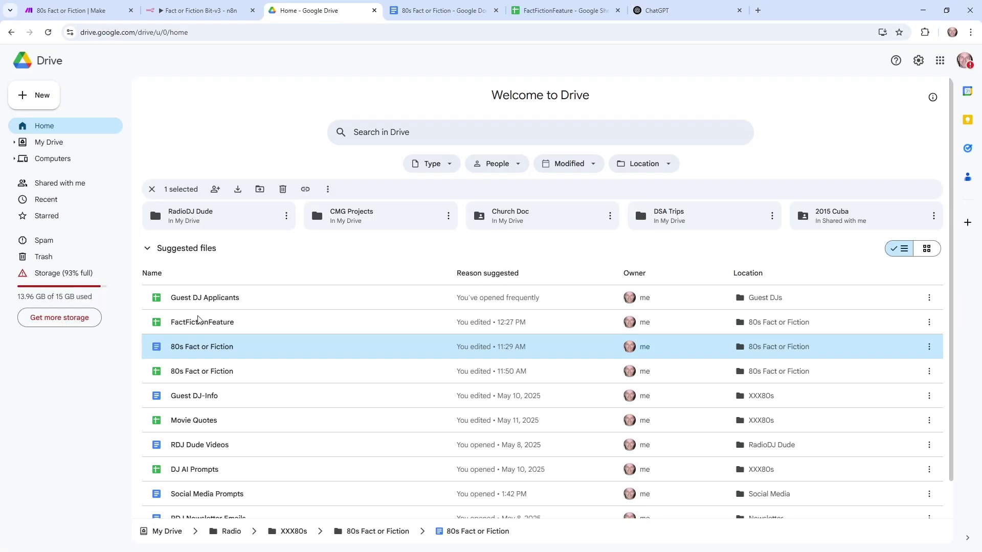
left_click(240, 322)
left_click(249, 307)
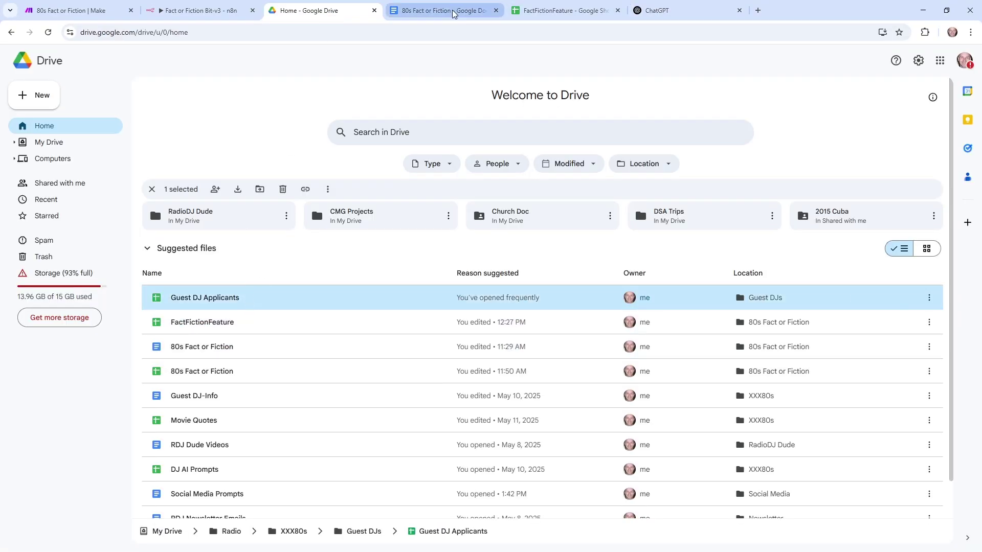
left_click(530, 12)
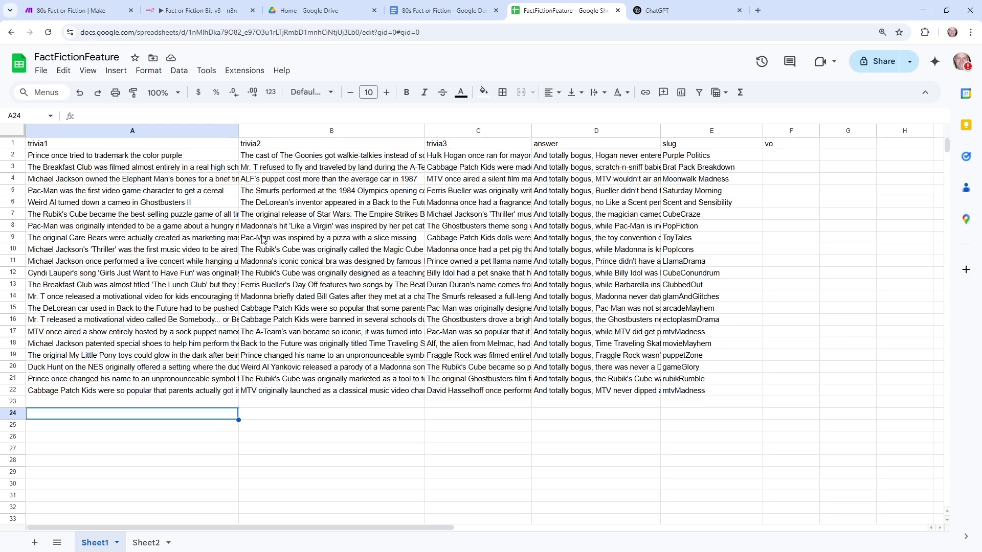
left_click(689, 10)
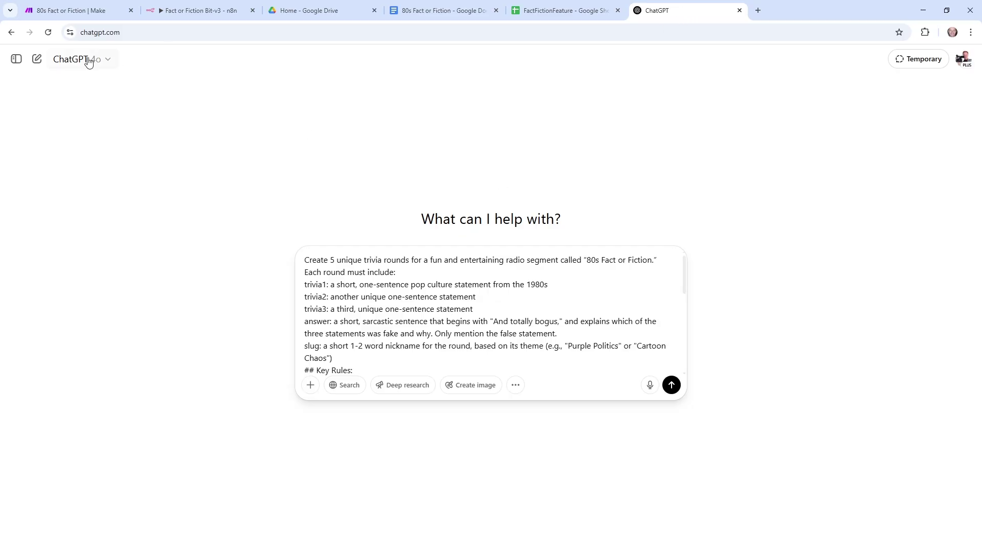
Switch to the Make scenario and review the Script Writer module's model, user message and system message
left_click(50, 15)
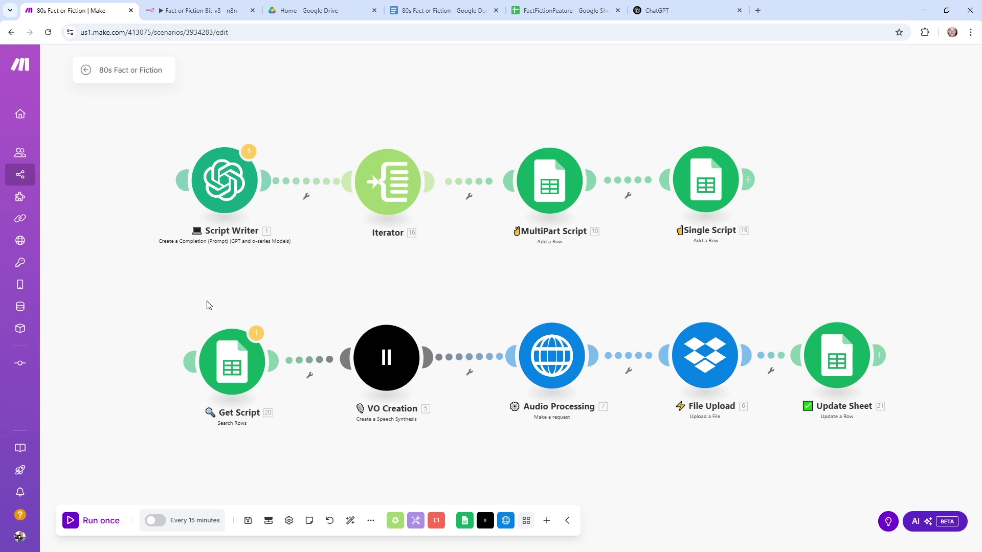
left_click(227, 179)
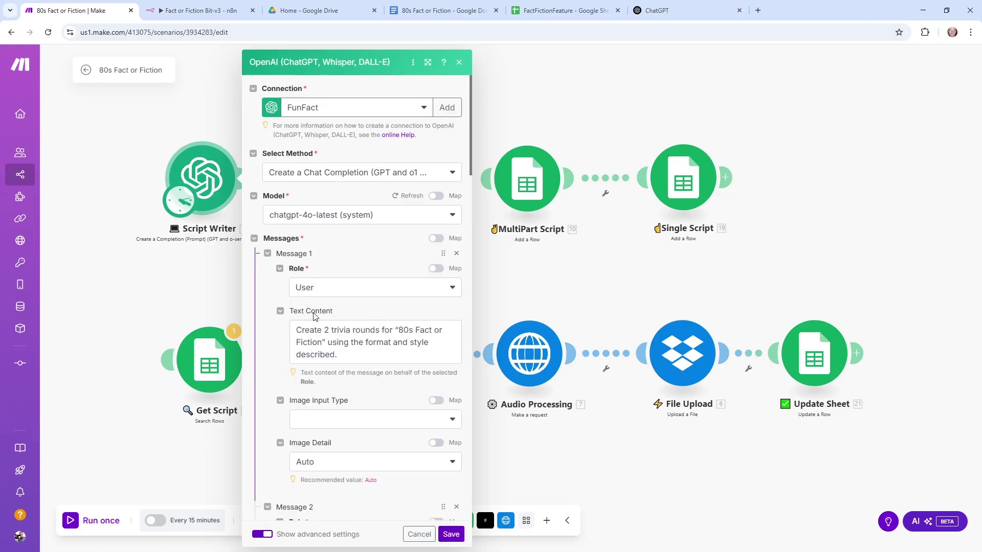
scroll(280, 361, "down", 2)
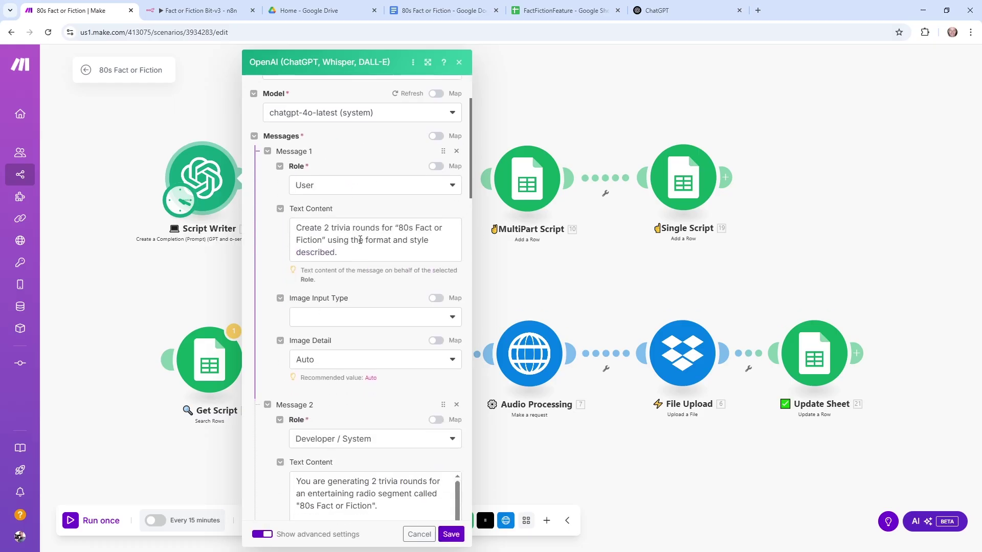
Return to ChatGPT, change the number of trivia rounds requested in the prompt to 2, and check the rest of the prompt
key("ctrl+6")
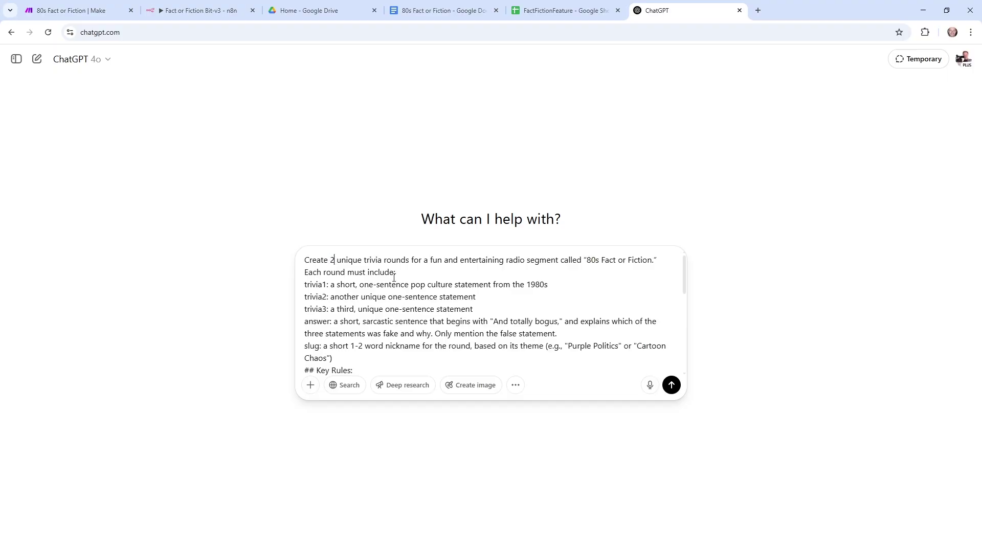
scroll(471, 312, "down", 6)
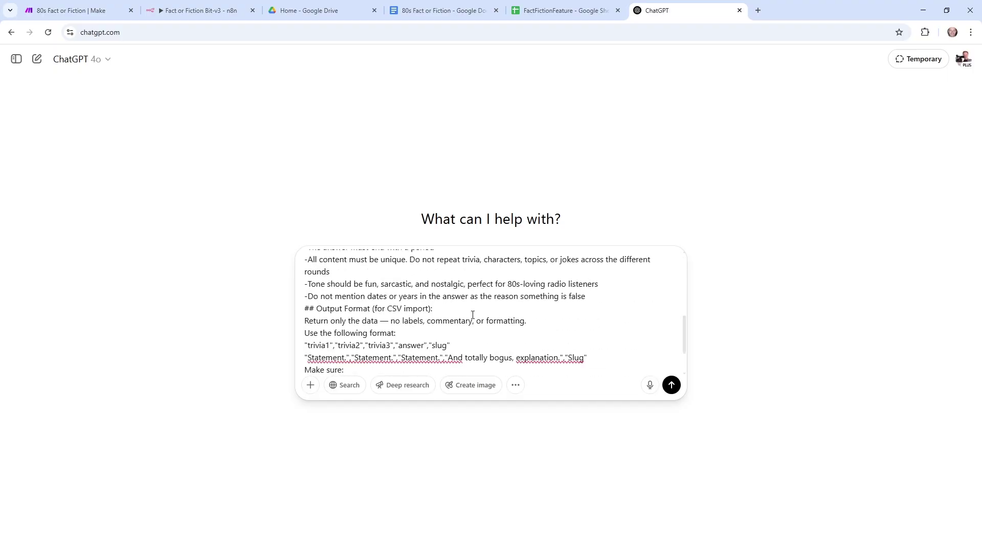
scroll(473, 316, "up", 6)
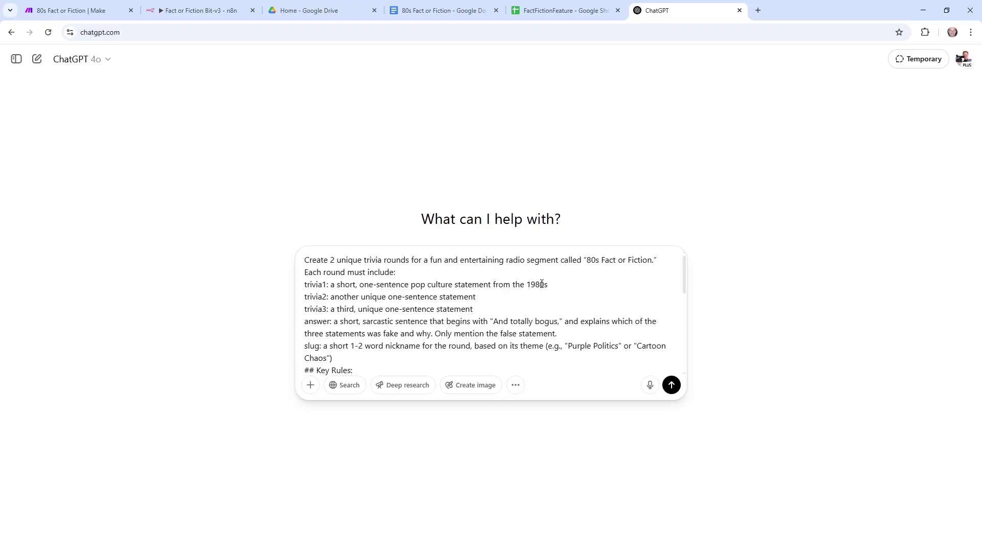
left_click(77, 12)
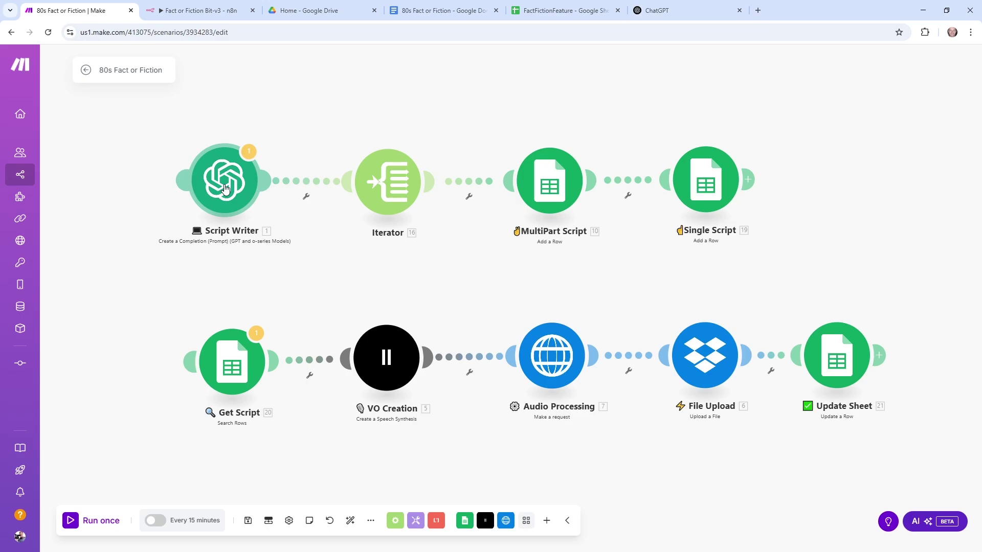
left_click(226, 191)
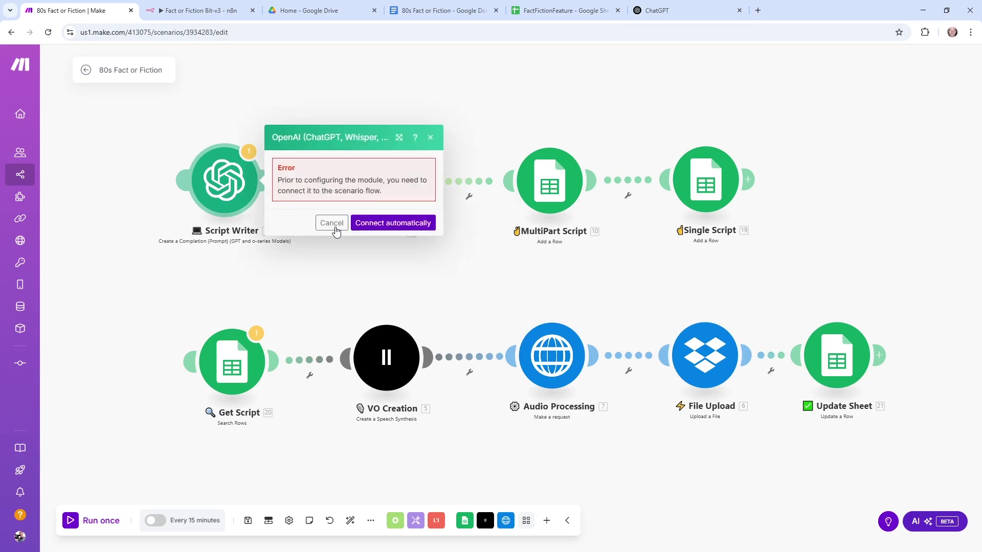
left_click(332, 223)
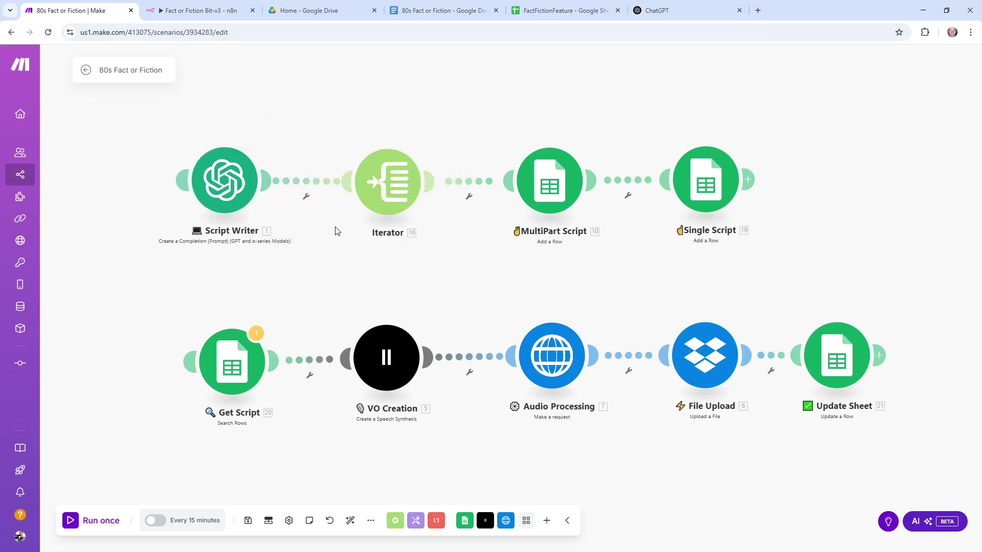
Switch to the n8n workflow and examine the Simple Memory1 node's session key and context window length
key("ctrl+Tab")
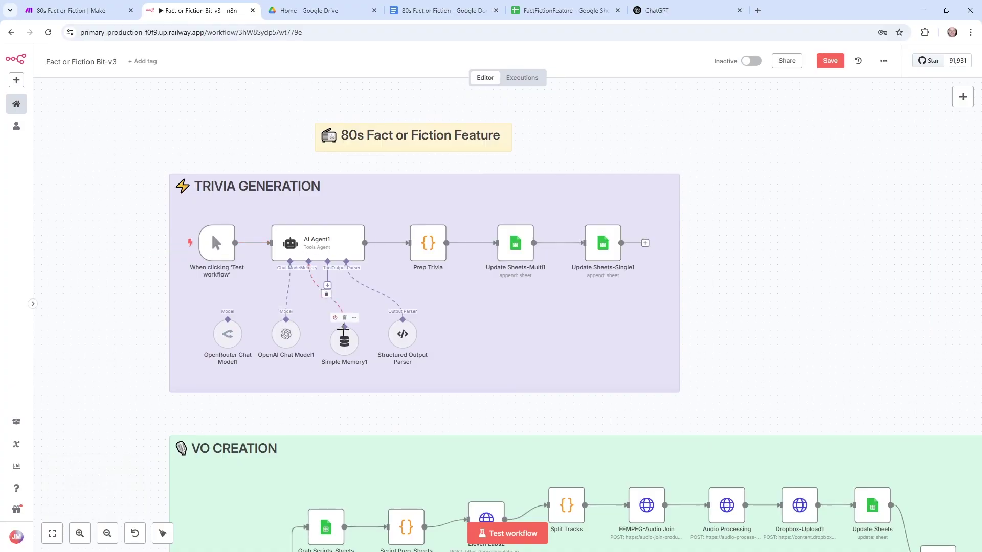
double_click(343, 338)
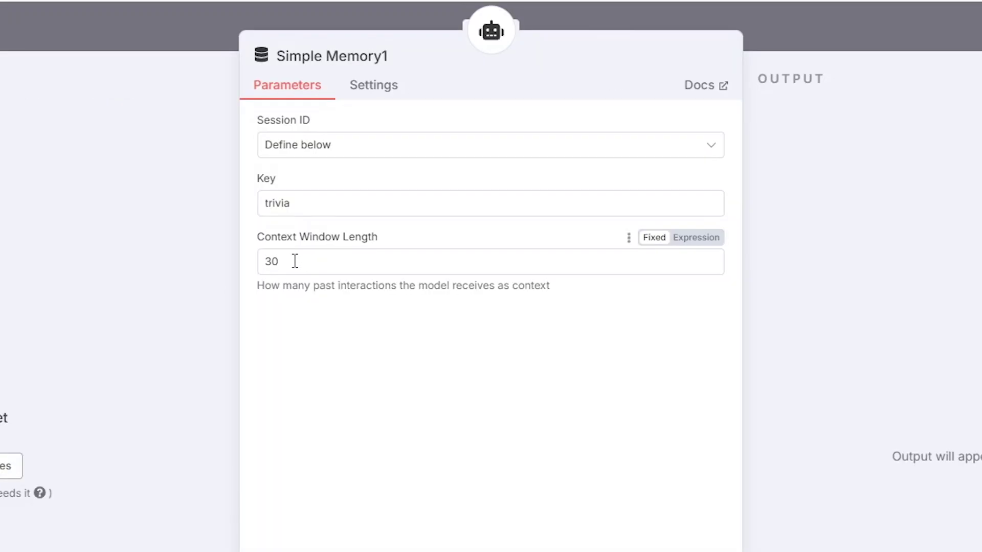
Check the Simple Memory1 node's context window length, and open the AI Agent1 node's system message for a full view
left_click_drag(295, 262, 261, 270)
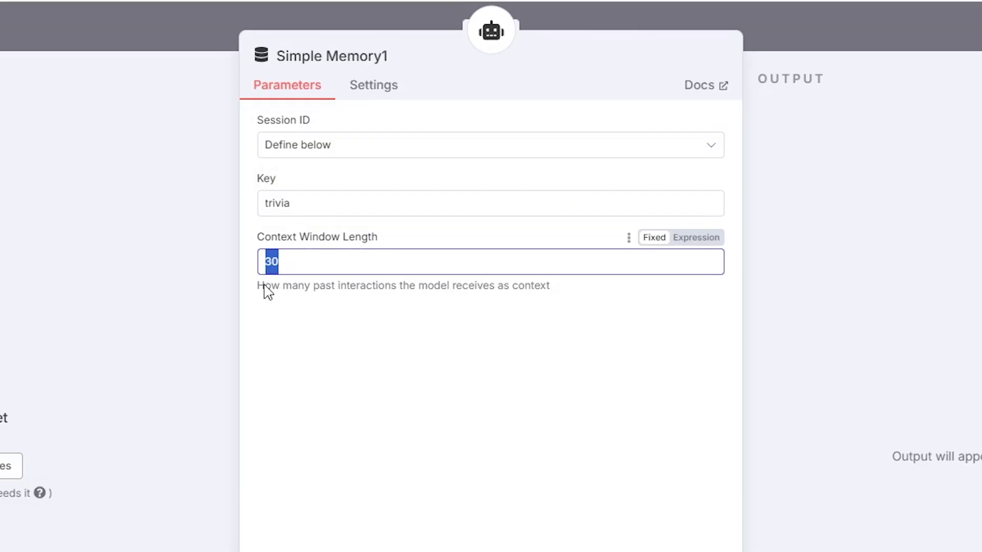
left_click(340, 255)
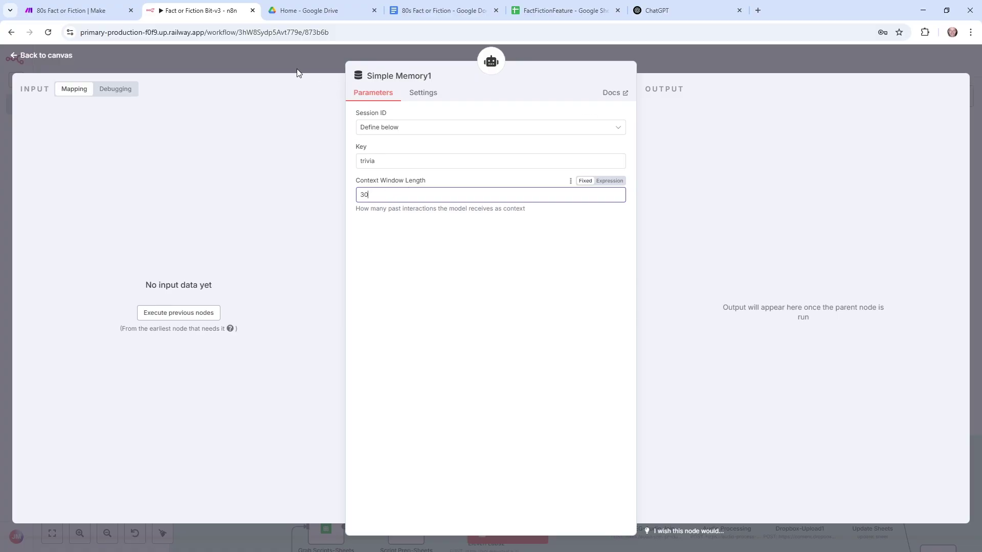
left_click(298, 73)
double_click(320, 237)
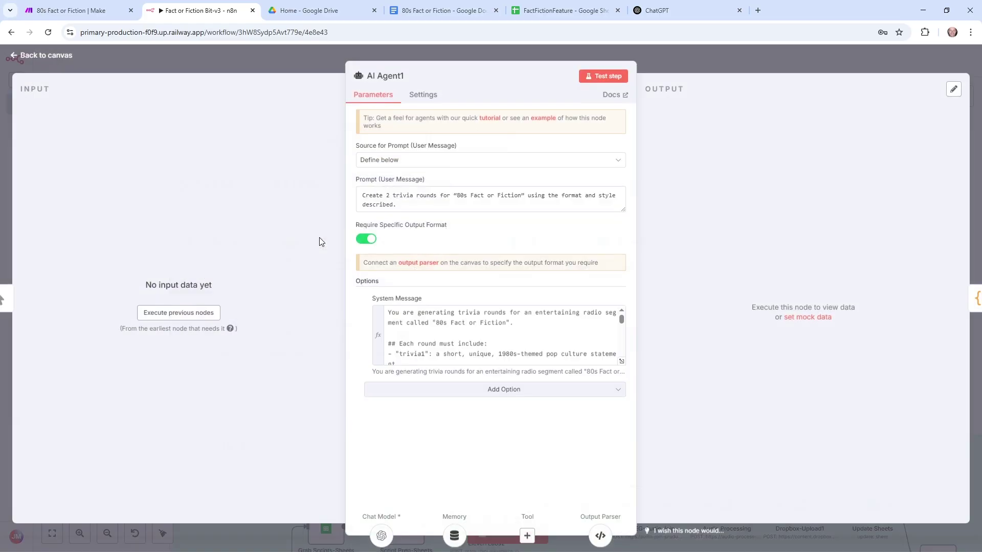
left_click(622, 361)
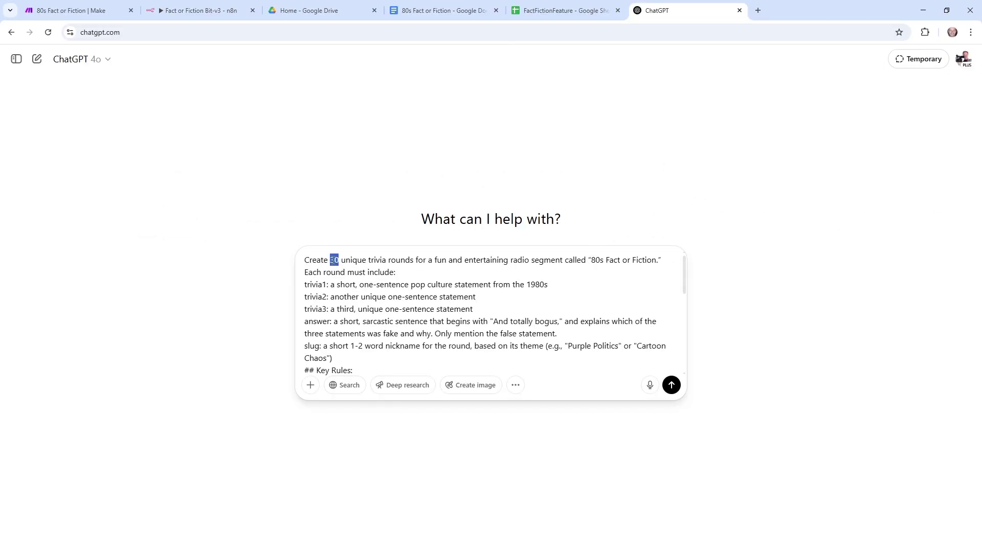
In ChatGPT, set the prompt to 5 unique trivia rounds and exactly 5 output rows, generate them and review the quoted CSV rows
type("5")
scroll(537, 314, "down", 6)
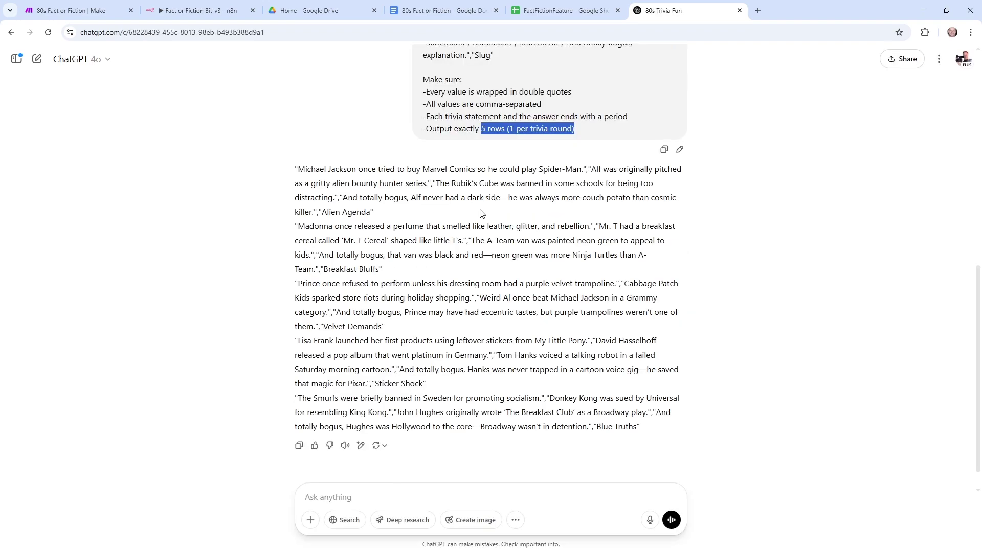
left_click(364, 210)
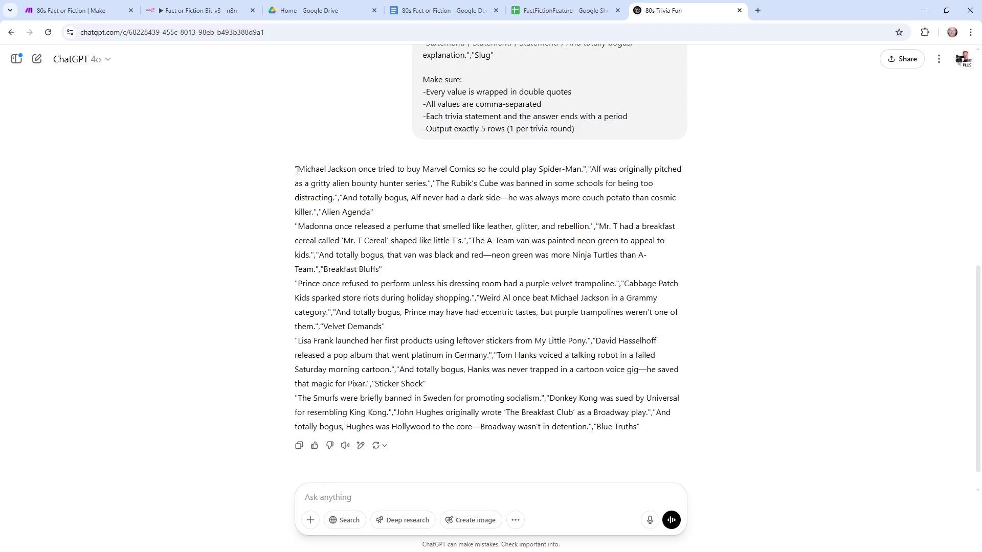
left_click_drag(298, 170, 386, 177)
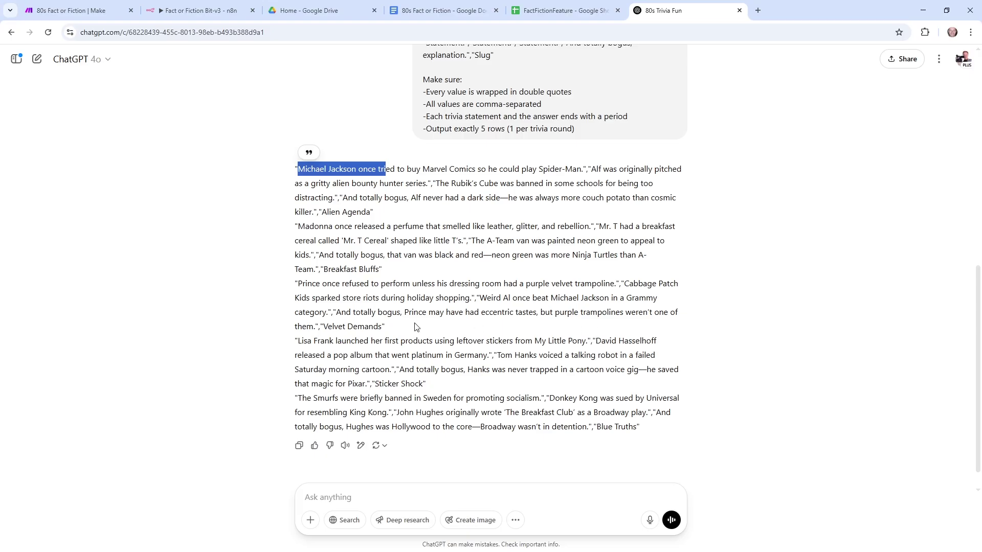
left_click_drag(451, 183, 484, 183)
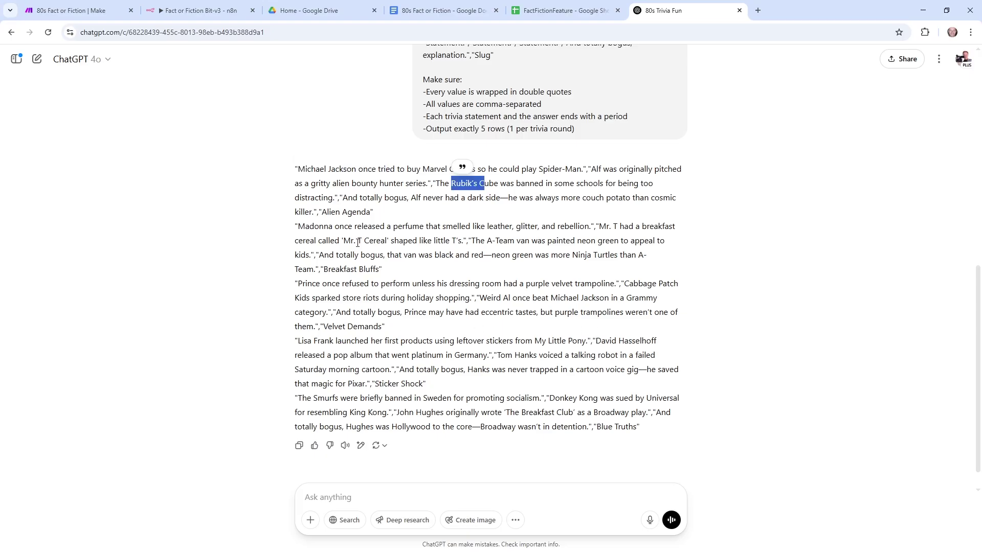
left_click(507, 284)
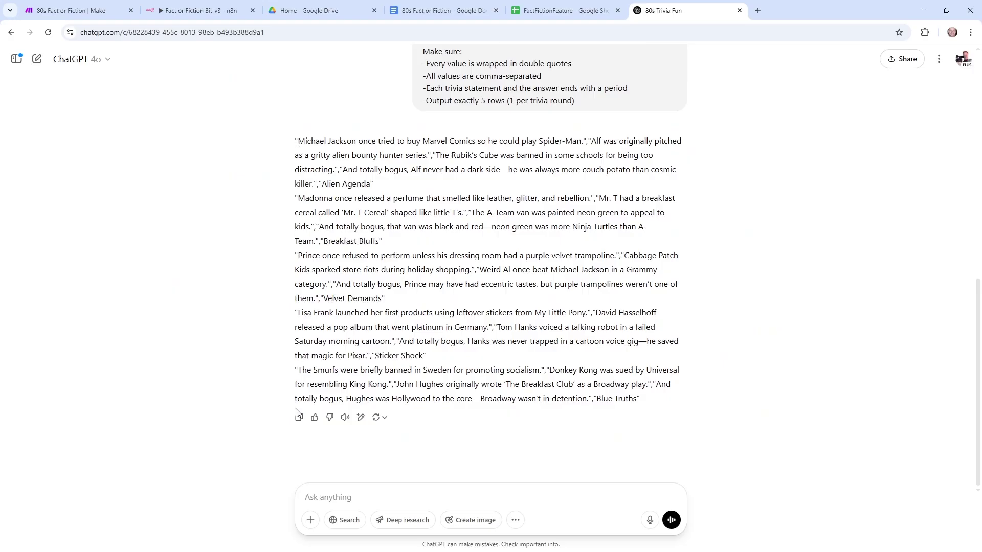
Copy the generated trivia rows and add a new sheet named TEST to the FactFictionFeature spreadsheet
left_click(298, 416)
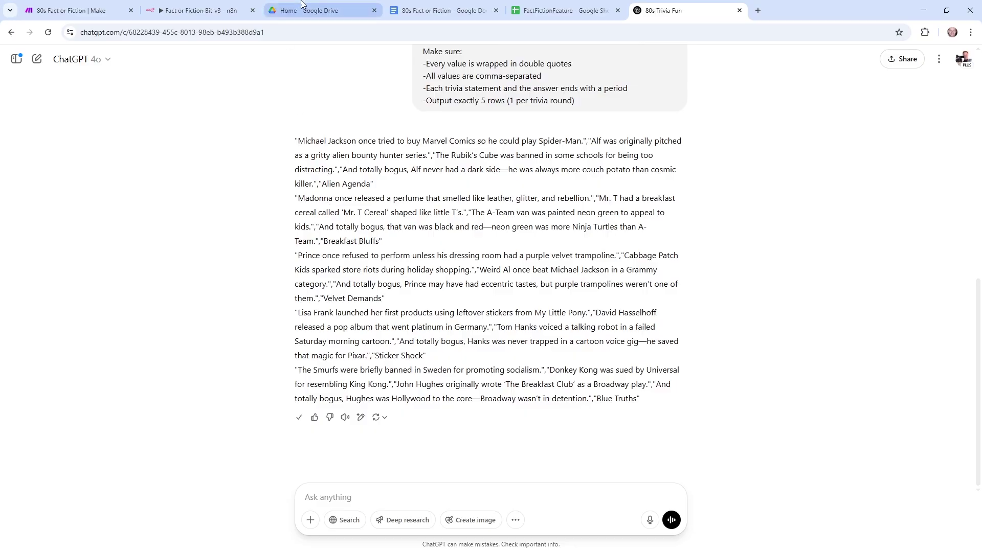
key("ctrl+shift+Tab")
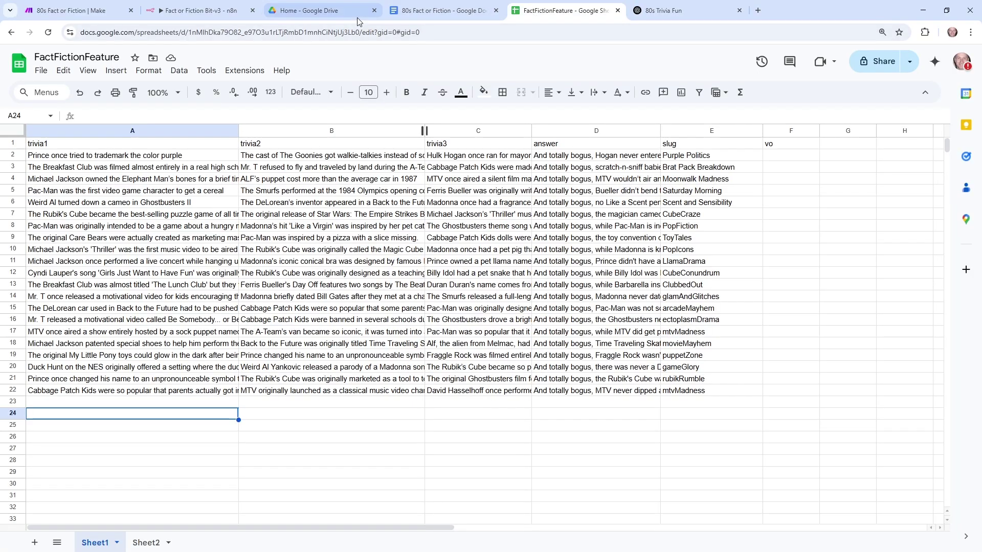
left_click(289, 11)
left_click(562, 10)
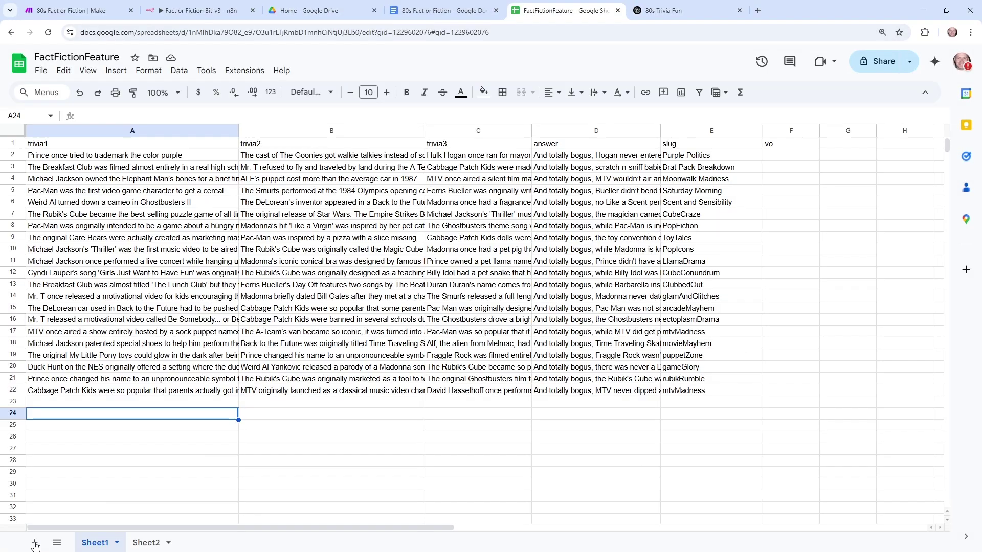
left_click(34, 543)
double_click(147, 543)
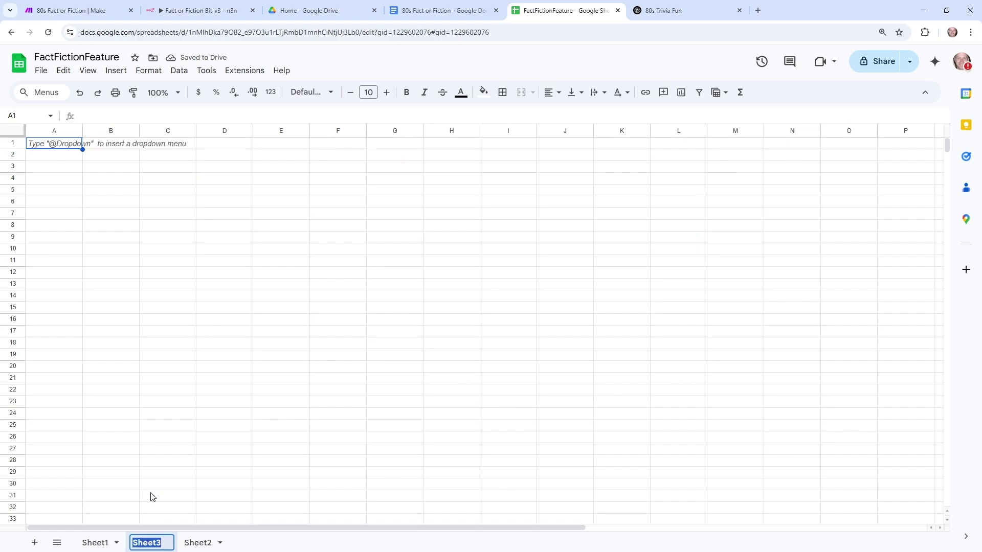
type("TEST")
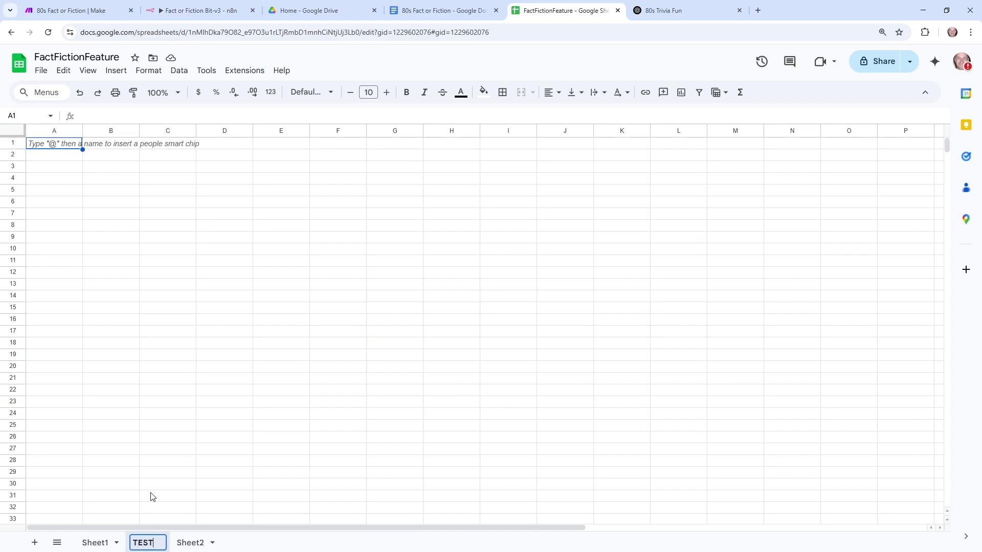
key("Return")
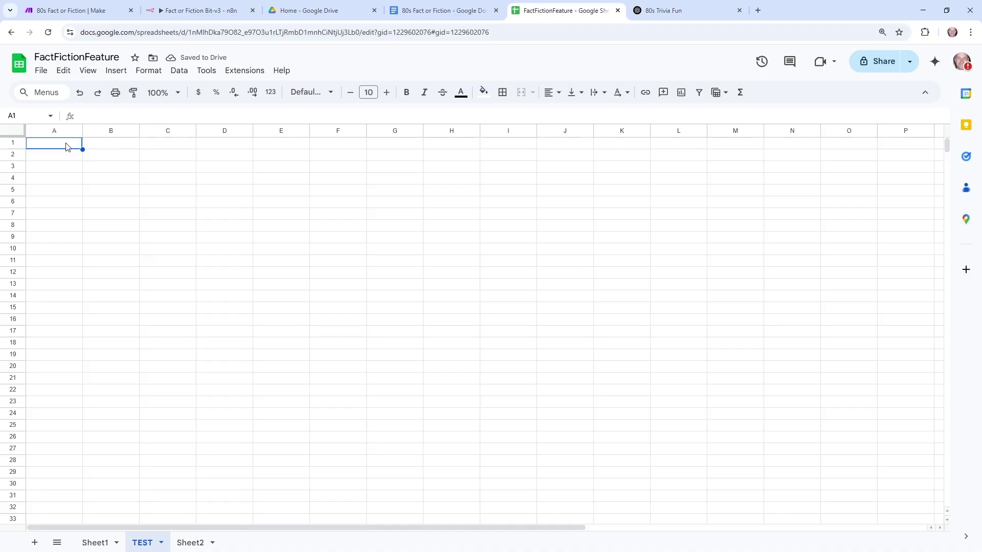
Paste the trivia rows from cell A1 down, split into separate columns, and widen the columns
key("ctrl+v")
left_click(110, 210)
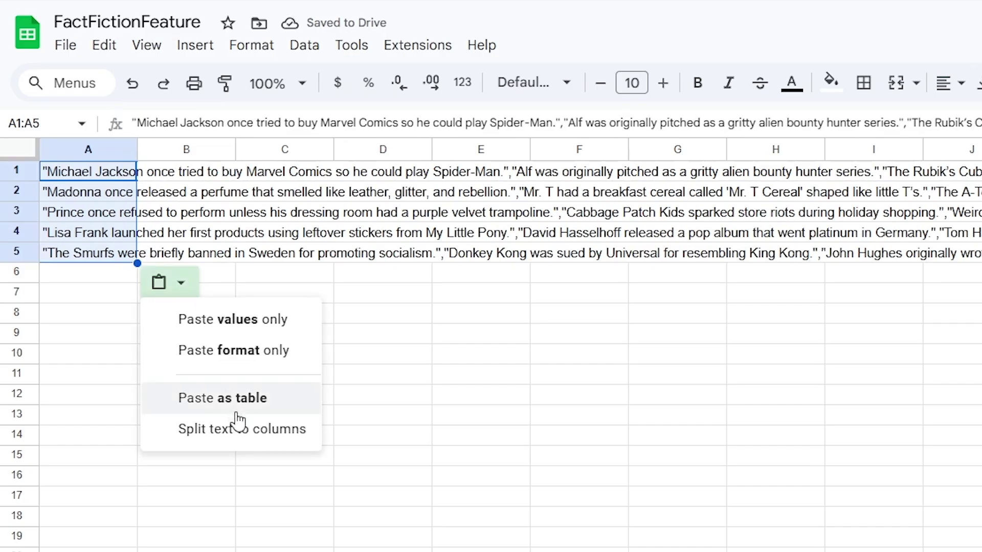
left_click(244, 433)
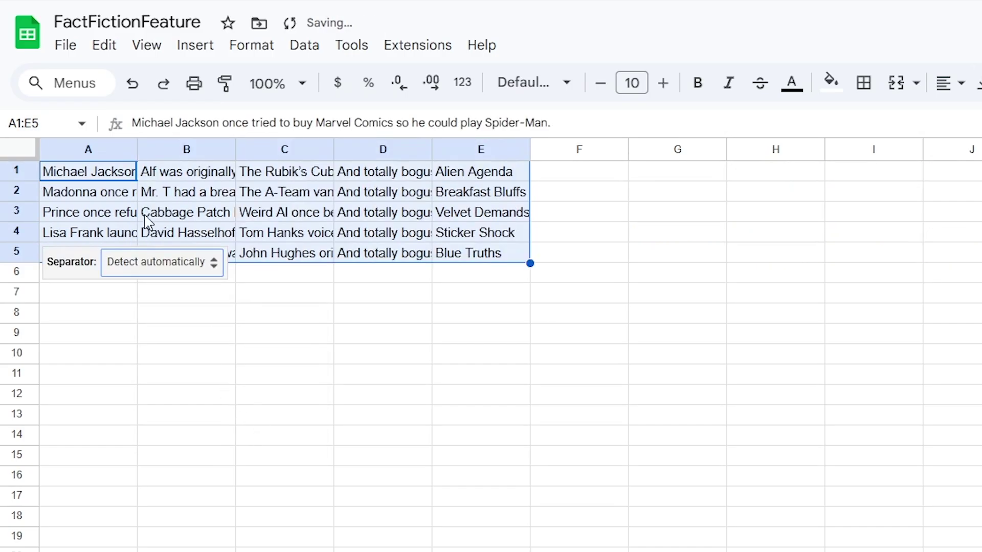
left_click(186, 394)
left_click_drag(235, 149, 289, 149)
left_click_drag(225, 131, 508, 130)
Examine the trivia statements, answer and slug across row 1, and check the slugs in column E
left_click(121, 144)
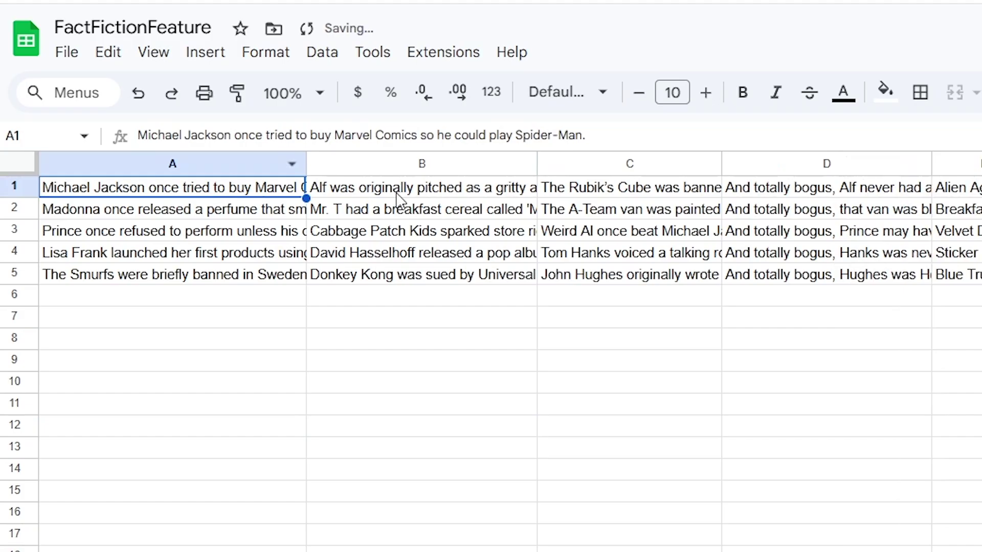
left_click(398, 197)
left_click(606, 198)
left_click(793, 197)
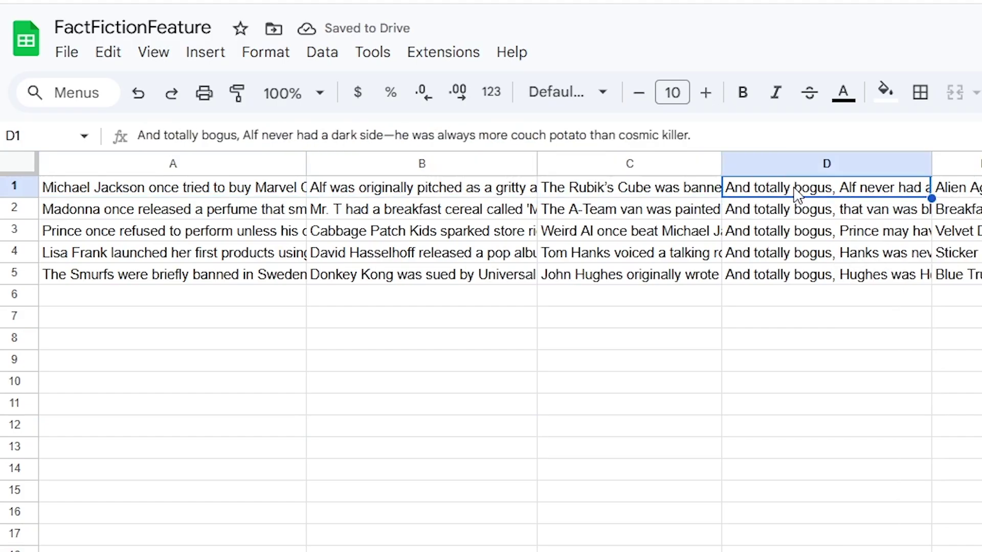
left_click(953, 197)
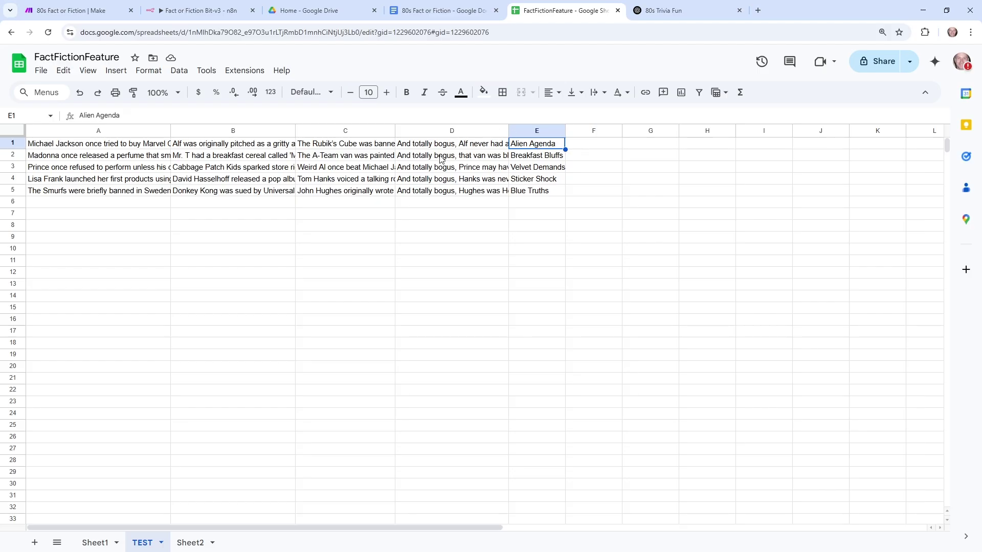
left_click(350, 148)
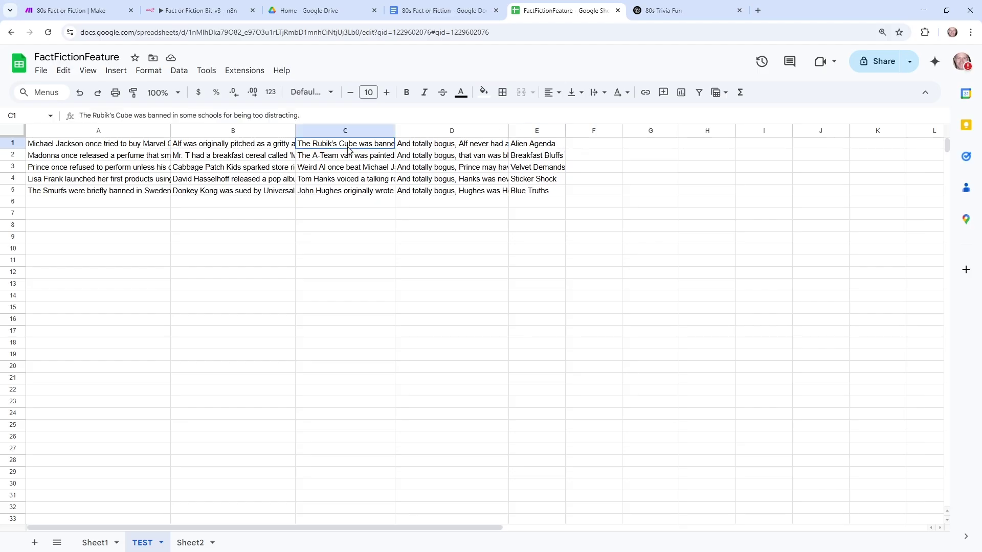
left_click(536, 147)
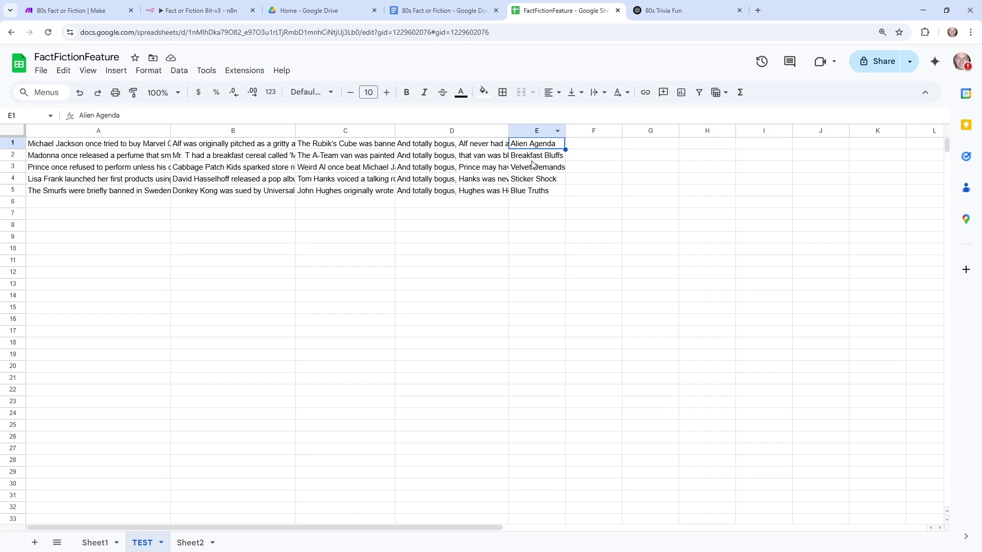
left_click(528, 159)
left_click(528, 169)
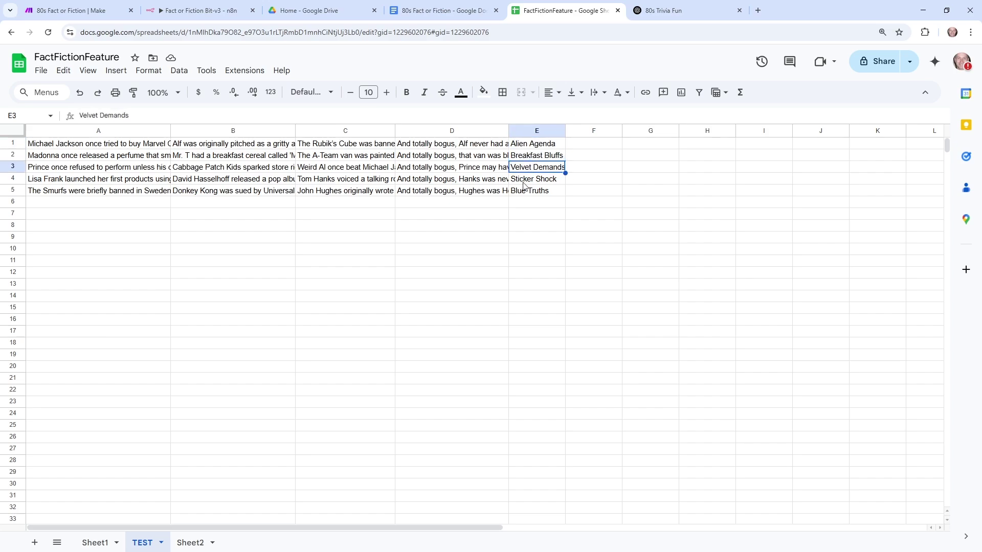
Insert a row above row 1 and enter the headers trivia1, trivia2, trivia3, answer, slug and vo
left_click(12, 142)
right_click(12, 144)
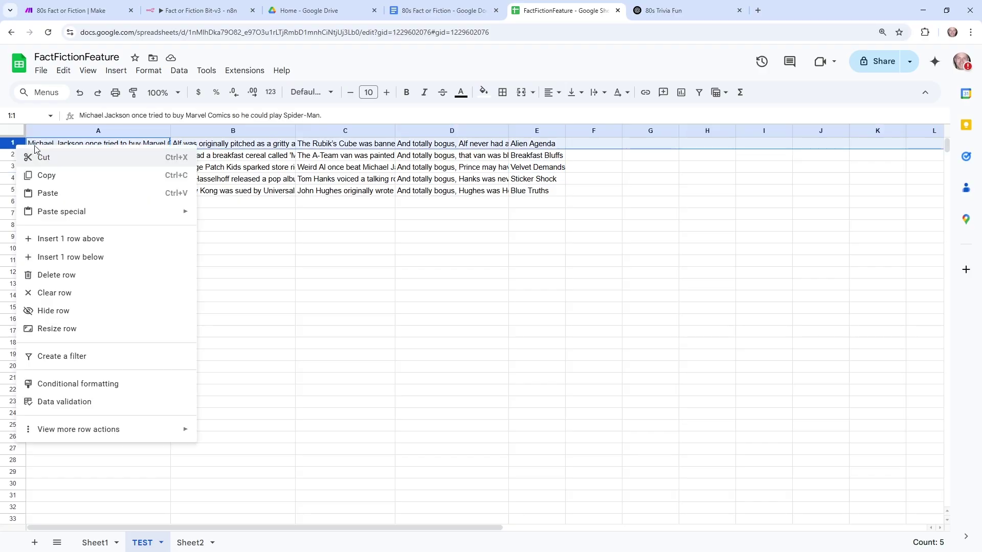
left_click(70, 239)
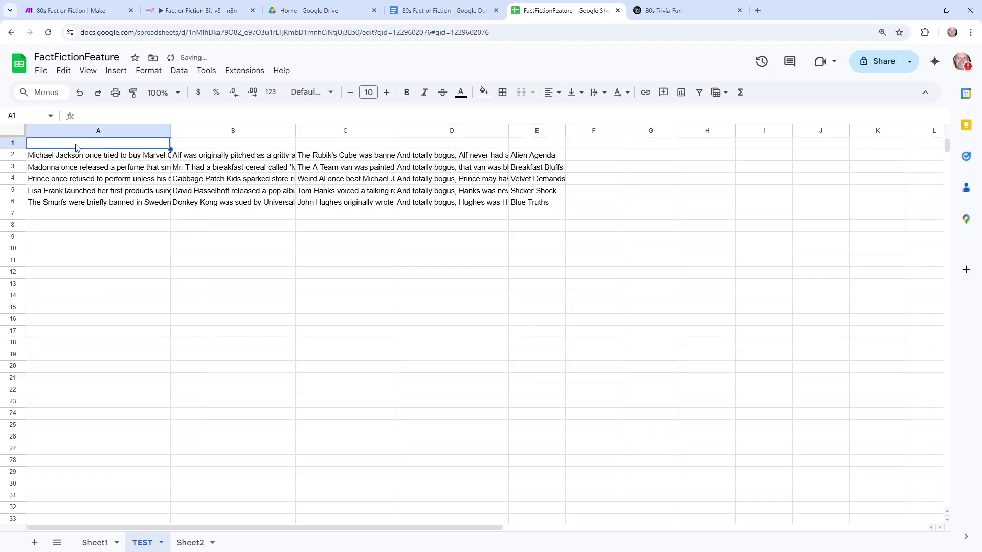
type("tr")
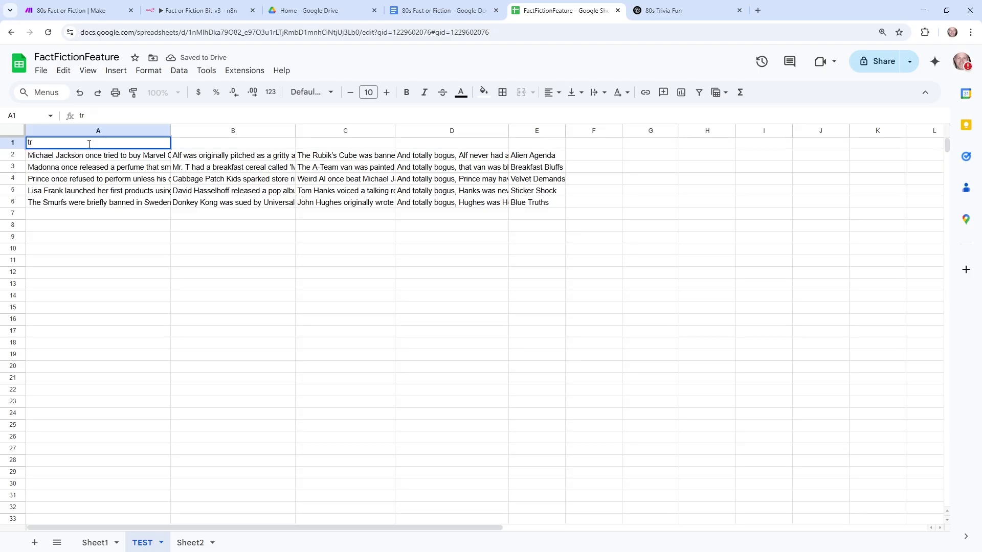
type("ivia1")
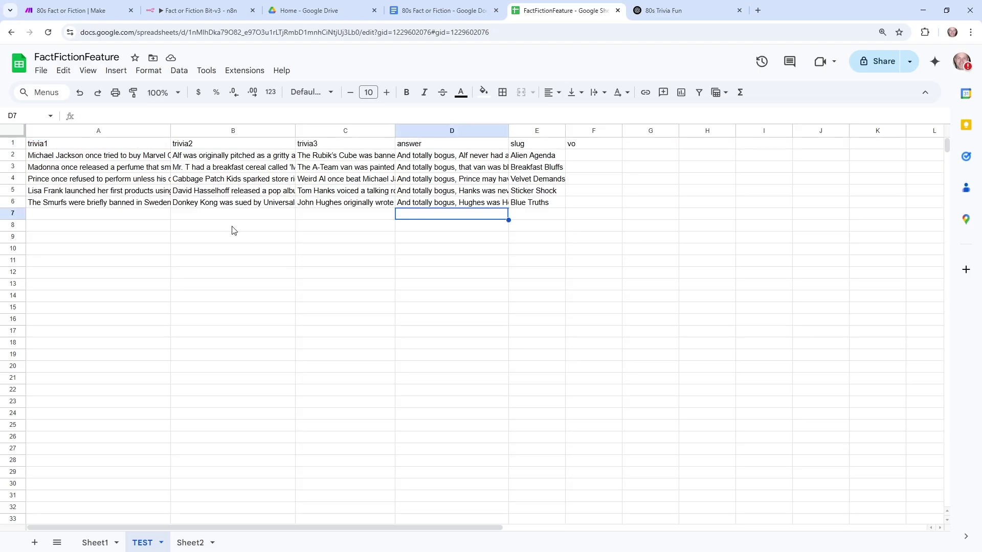
Return to ChatGPT and send the follow-up request "do another 10 unique trivia rounds"
key("ctrl+Tab")
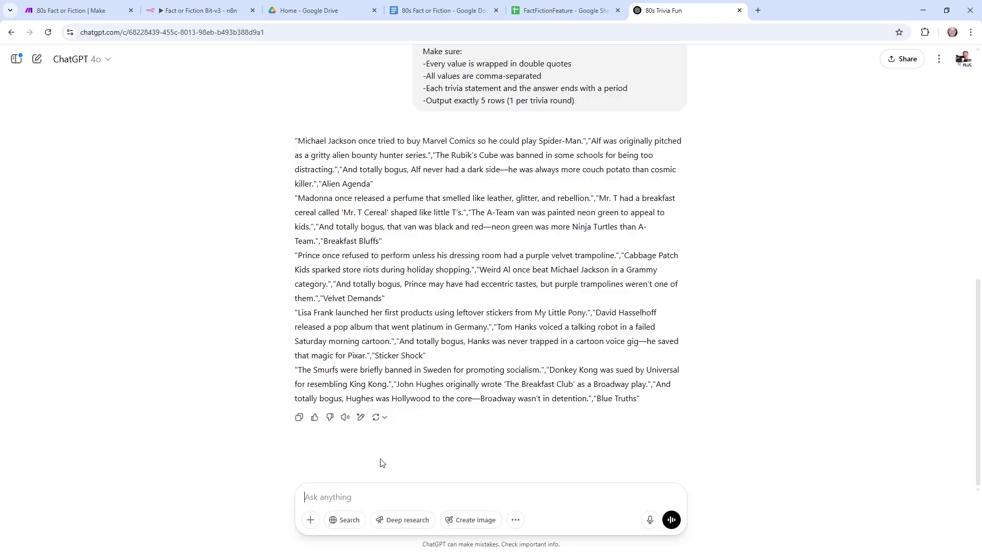
type("do another 10")
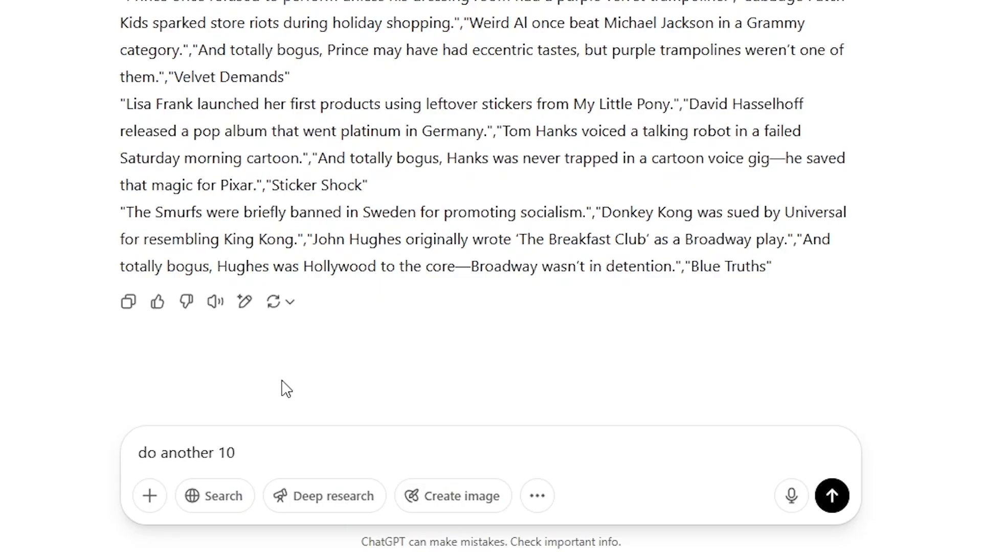
type(" unique trivia rounds")
key("Return")
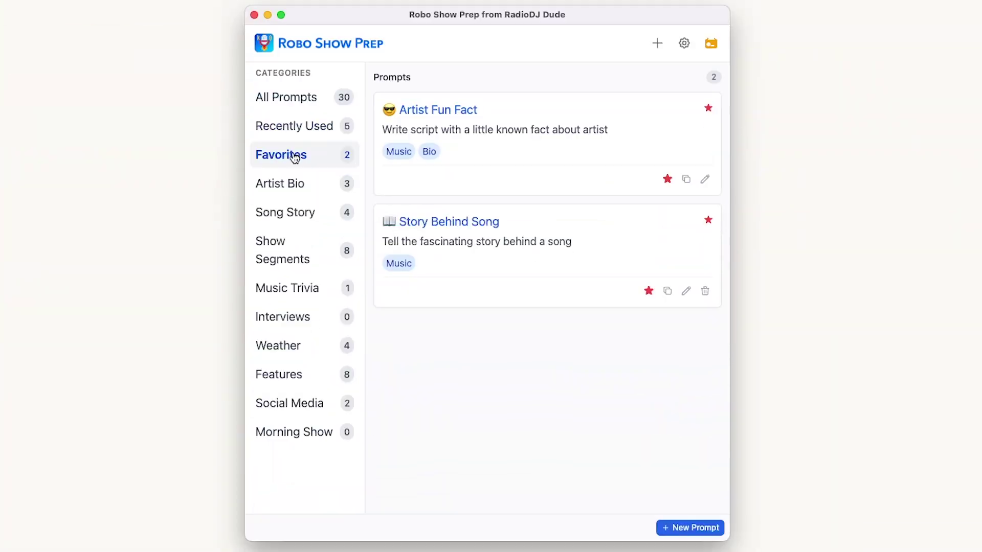
Examine the Robo Show Prep extension's prompt categories, its Chrome Web Store listing and its list of all prompts
left_click(317, 185)
left_click(369, 213)
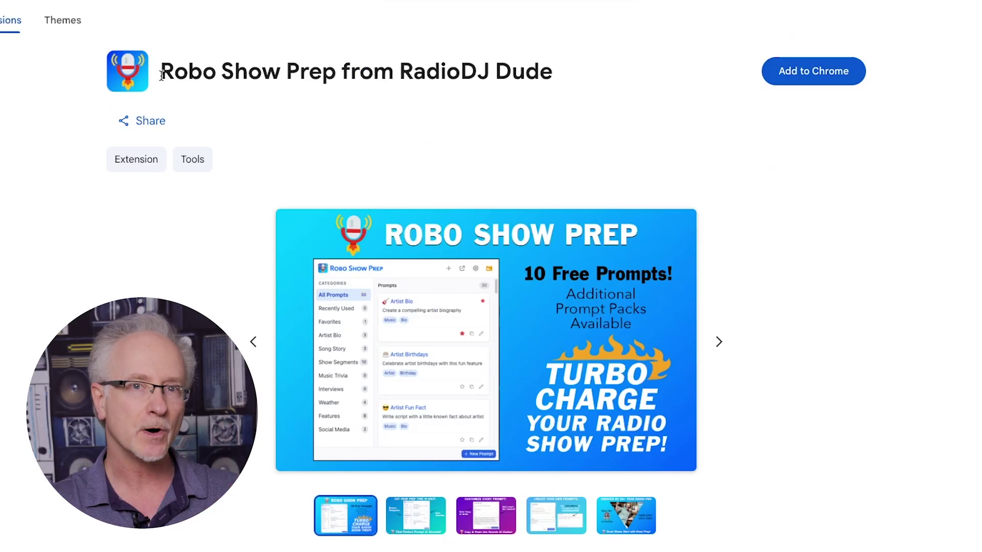
left_click_drag(160, 71, 657, 96)
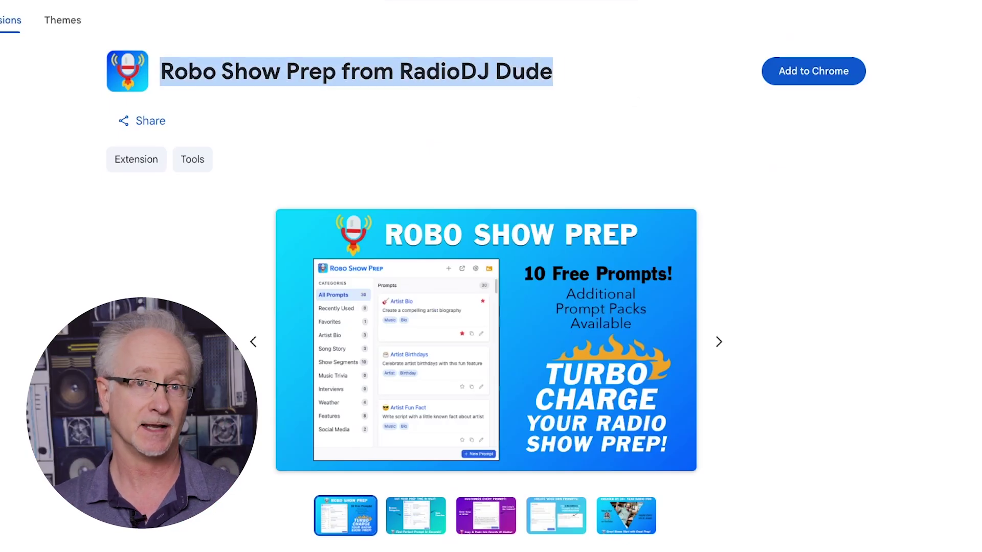
scroll(721, 144, "down", 2)
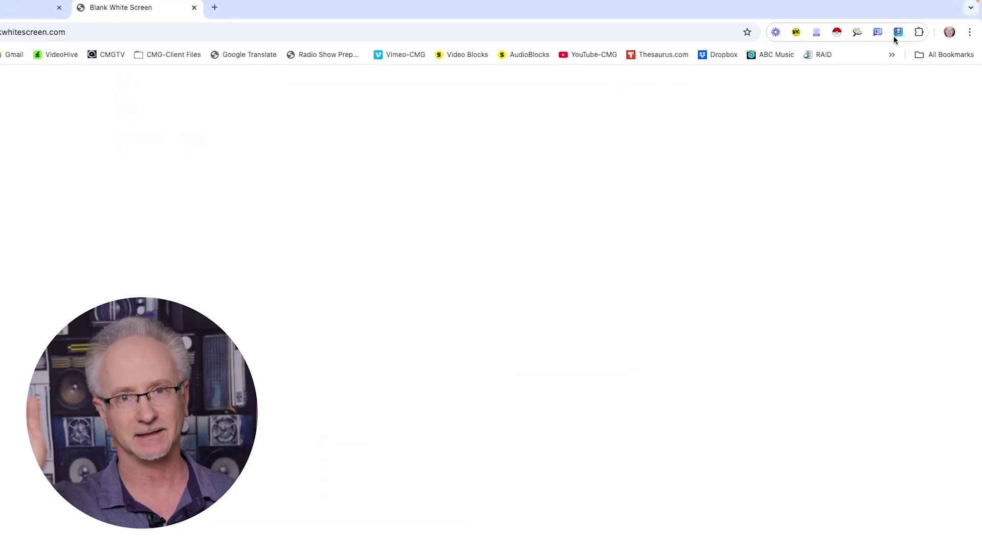
left_click(898, 33)
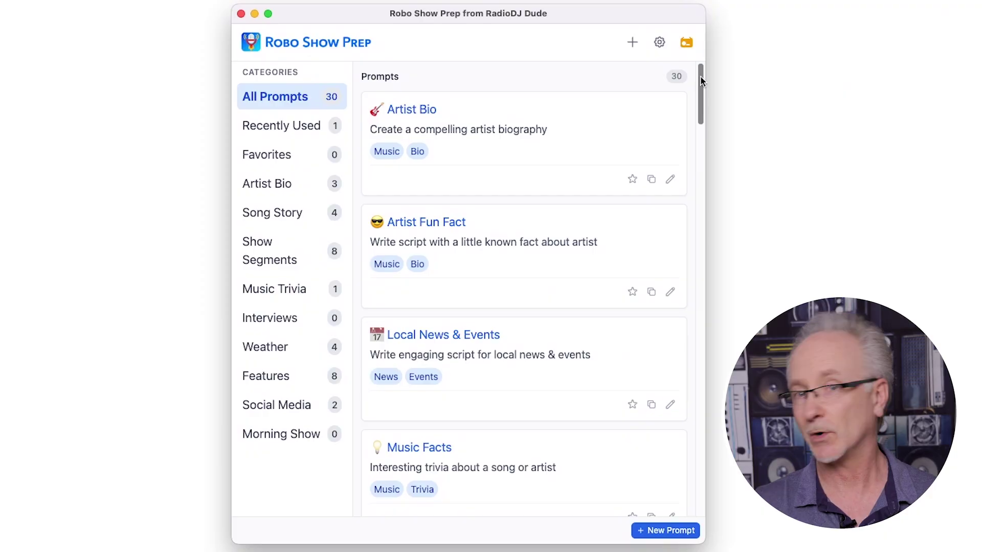
left_click_drag(701, 76, 702, 145)
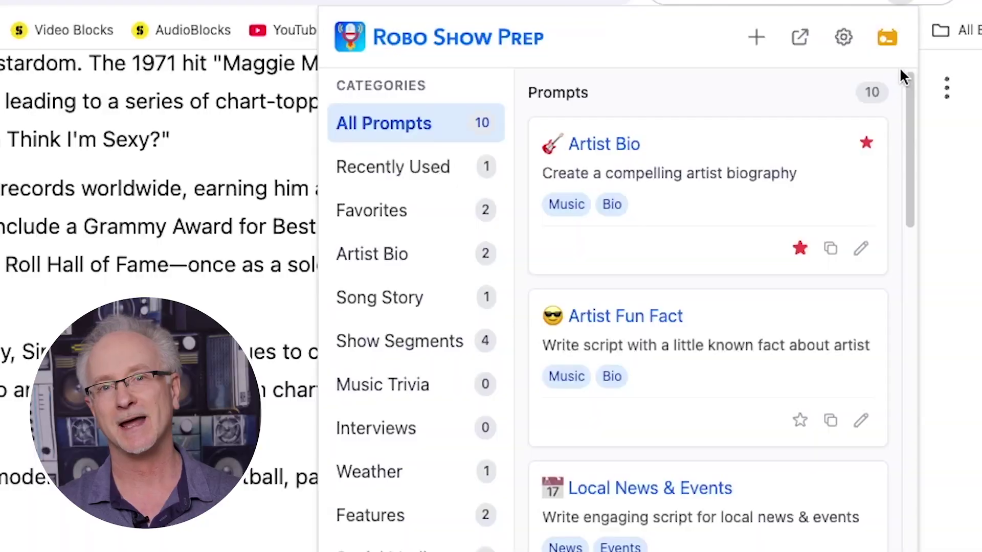
Customize the Artist Bio prompt with Rod Stewart as the artist, choose its time length, and copy the prompt
left_click(726, 164)
left_click(619, 221)
type("Rod")
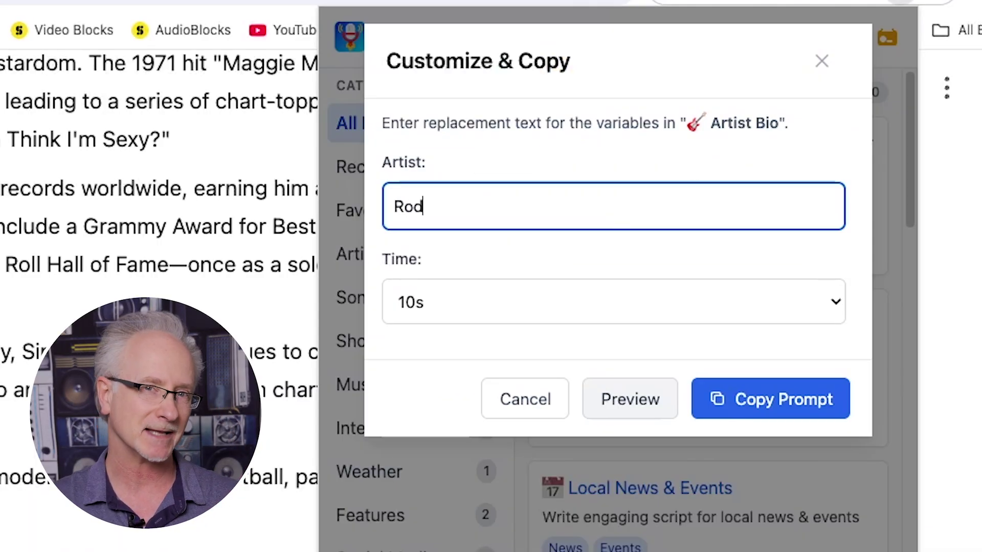
type(" Stewart")
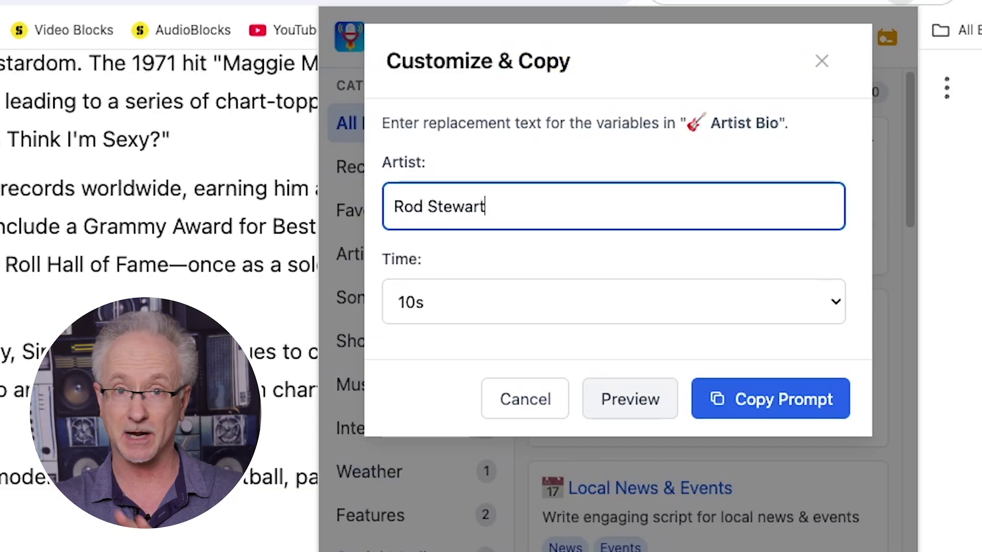
left_click(509, 302)
left_click(499, 330)
left_click(767, 401)
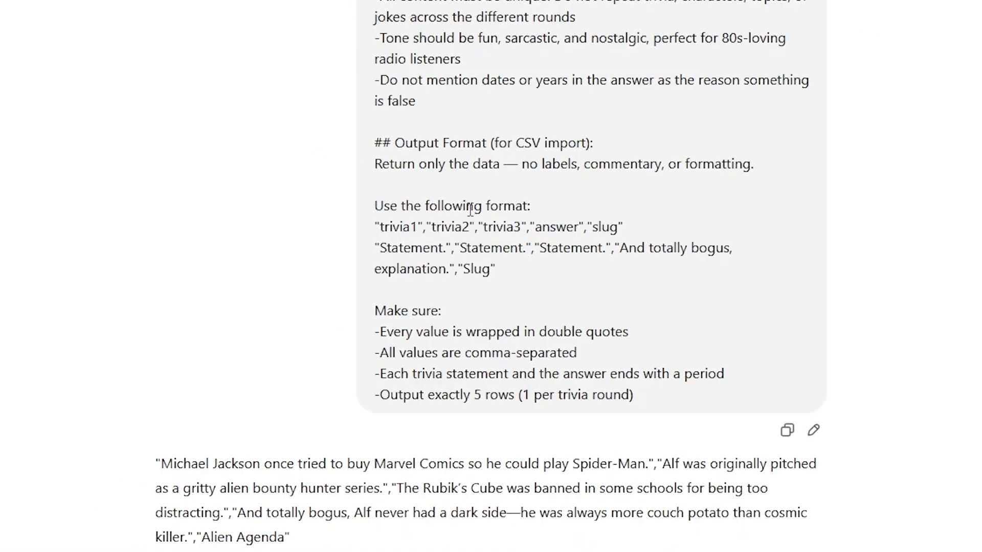
Check the output format in the original prompt, and send ChatGPT the follow-up request "give me a csv file"
left_click_drag(379, 207, 546, 271)
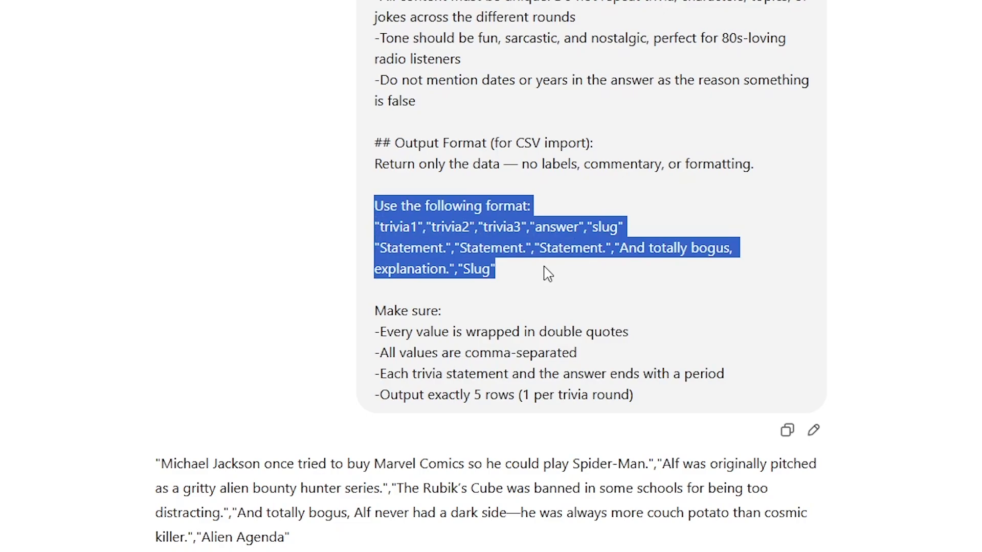
scroll(548, 280, "up", 8)
scroll(460, 287, "down", 20)
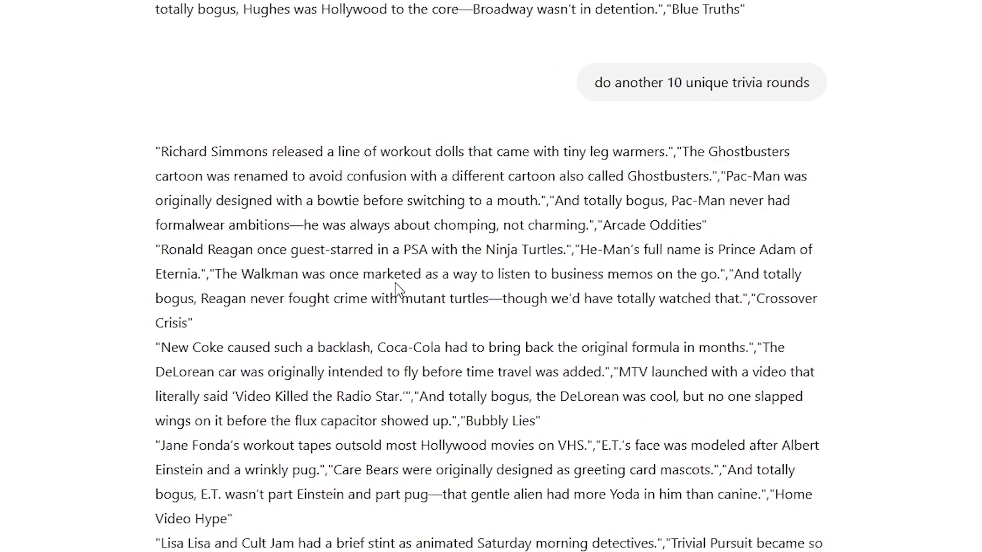
scroll(230, 466, "down", 4)
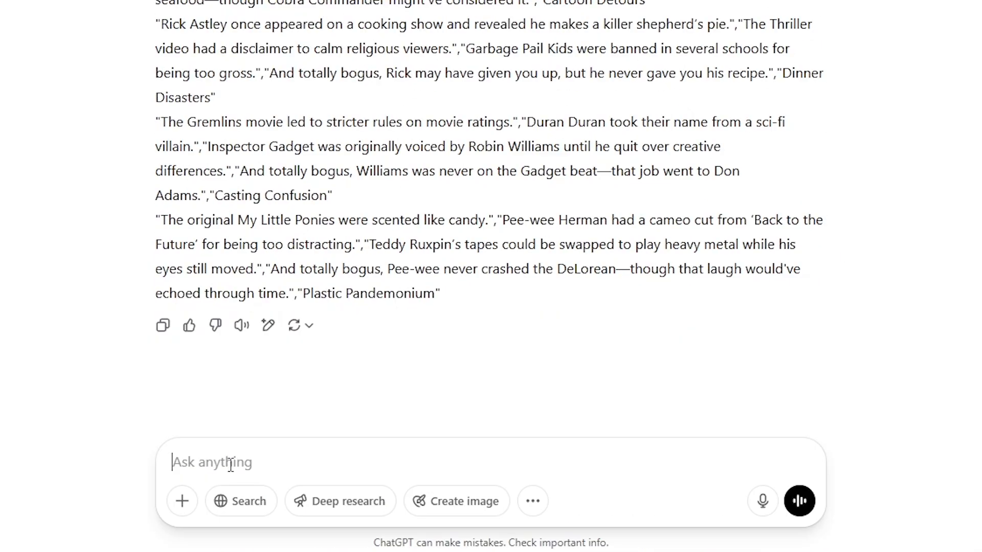
type("give me a csv")
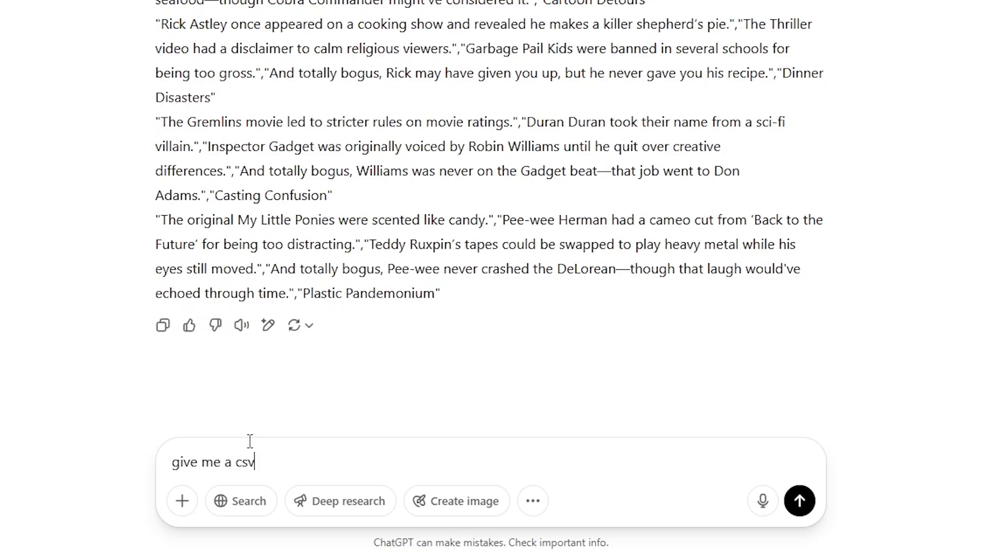
key("Return")
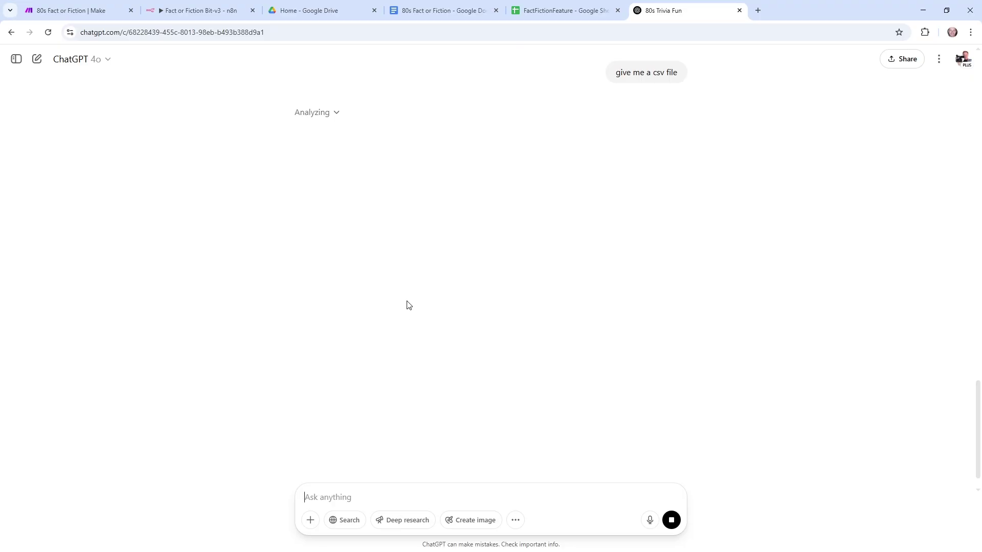
Download 80s_fact_or_fiction_trivia_rounds.csv, open it in Notepad and highlight its header row
left_click(422, 427)
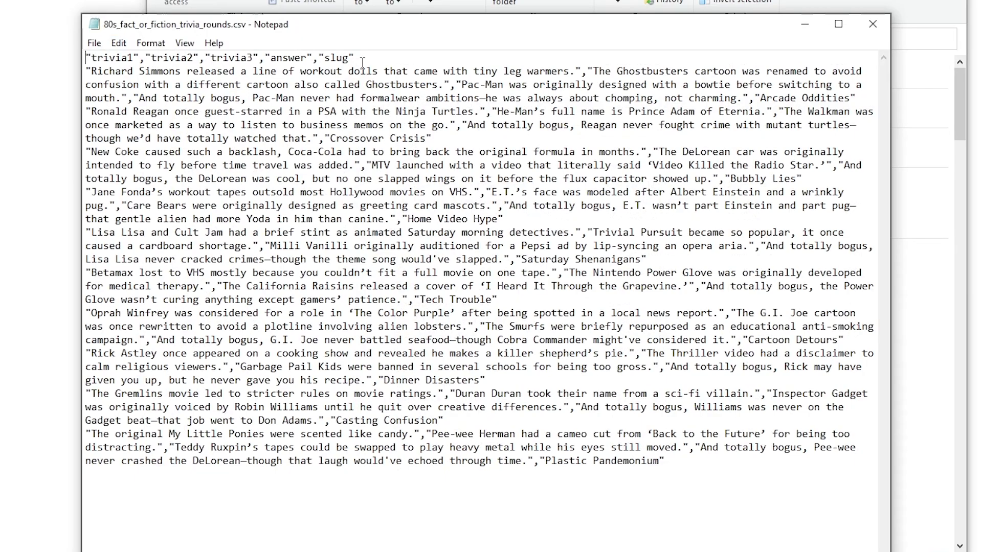
left_click_drag(358, 57, 76, 57)
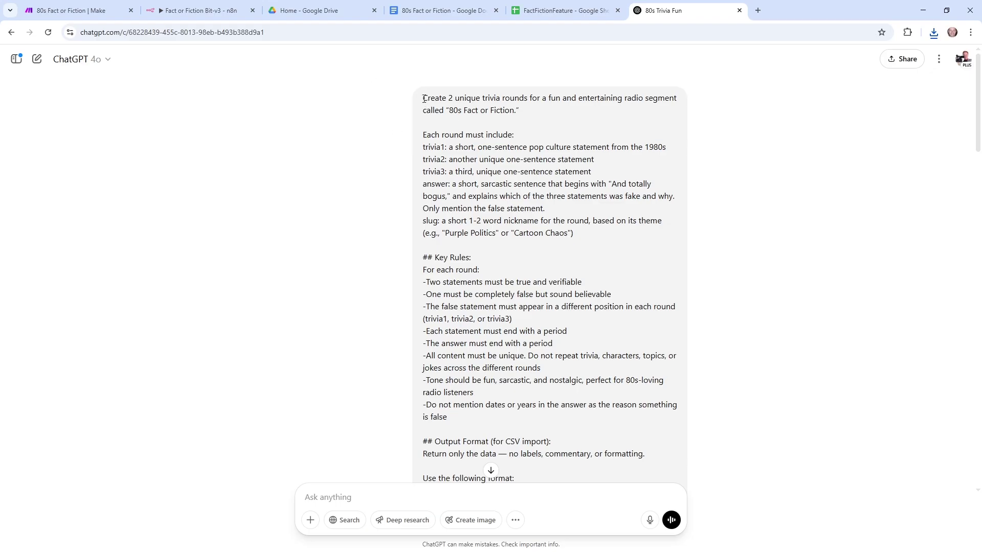
Review the ChatGPT conversation, covering the original trivia prompt, the generated rounds and the two follow-up requests
left_click_drag(423, 99, 598, 454)
scroll(555, 334, "down", 4)
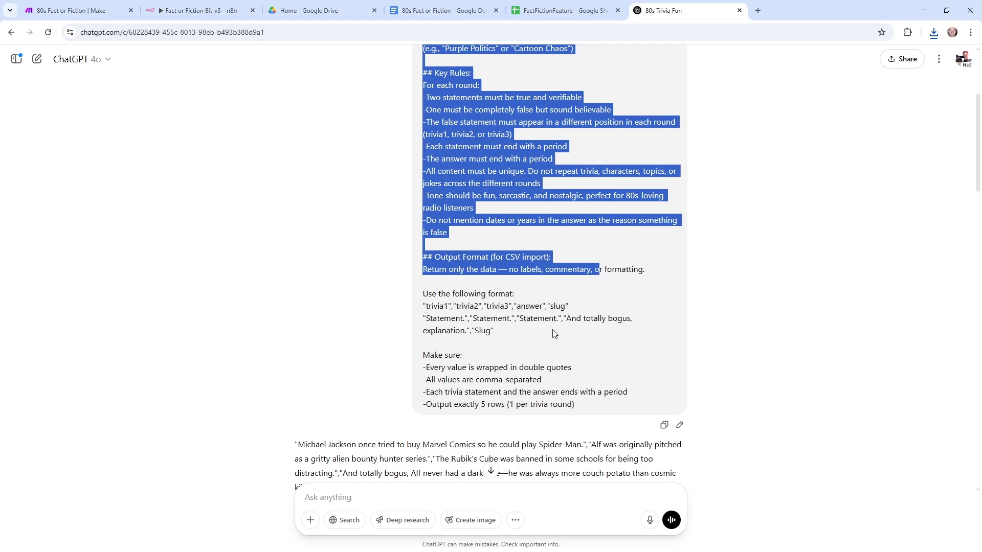
scroll(554, 327, "down", 12)
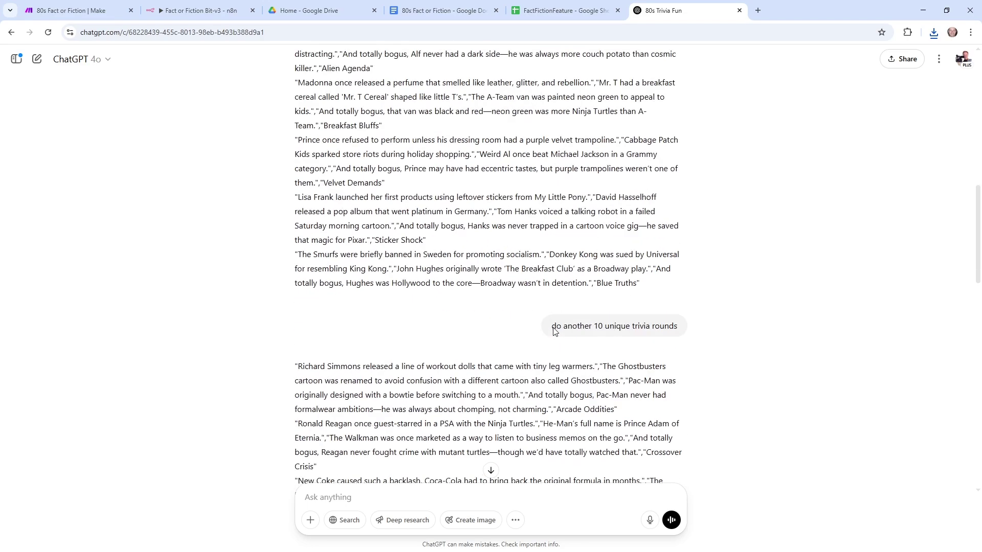
left_click_drag(298, 102, 463, 330)
scroll(470, 306, "down", 6)
scroll(477, 279, "down", 5)
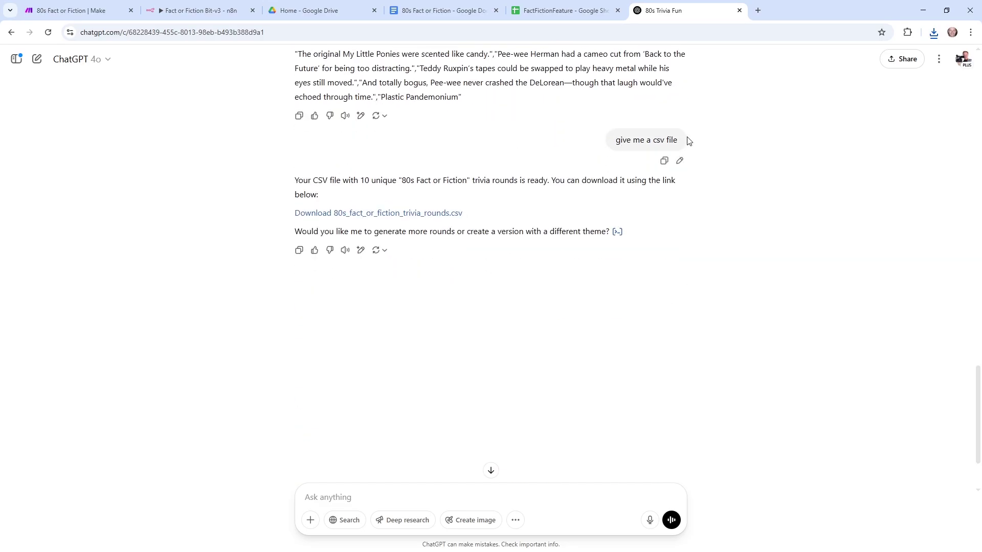
scroll(583, 243, "up", 11)
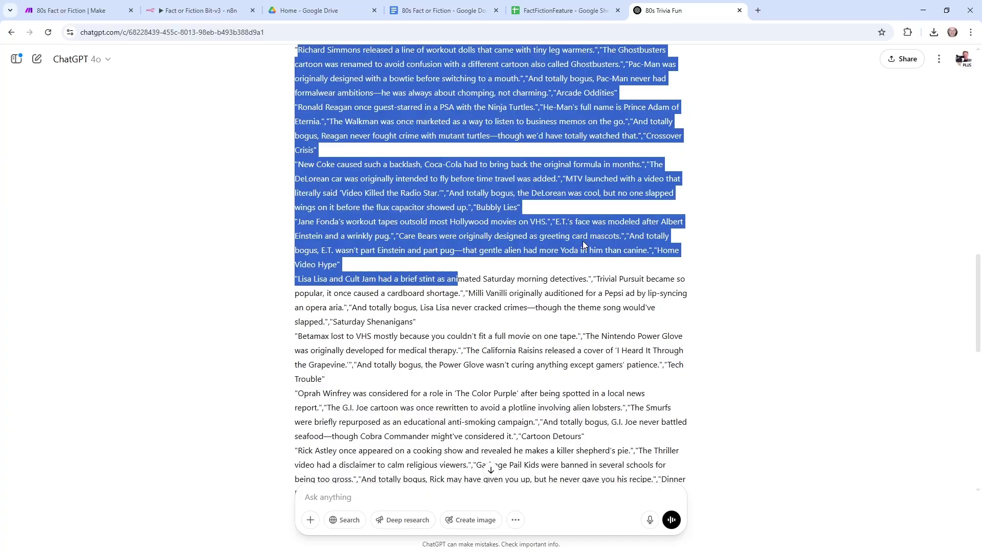
scroll(583, 244, "up", 1)
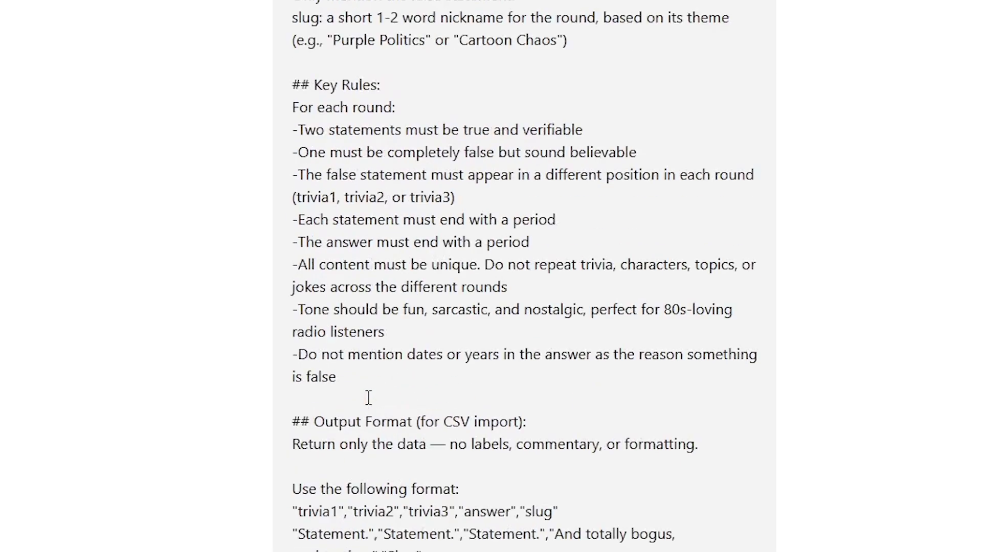
scroll(368, 394, "up", 5)
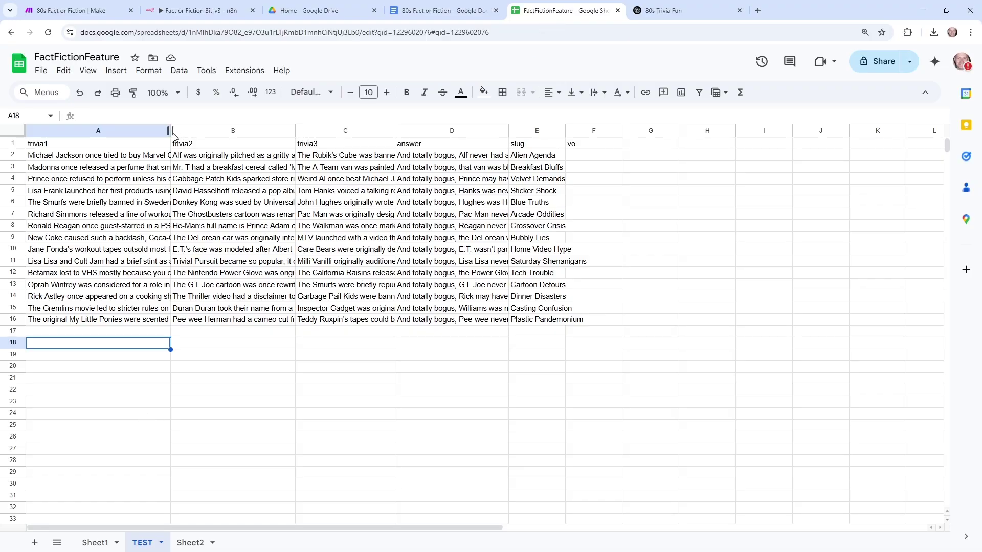
Widen columns A and B of the TEST sheet in Google Sheets, and inspect the trivia1 and trivia2 statements in row 2
left_click_drag(173, 134, 207, 131)
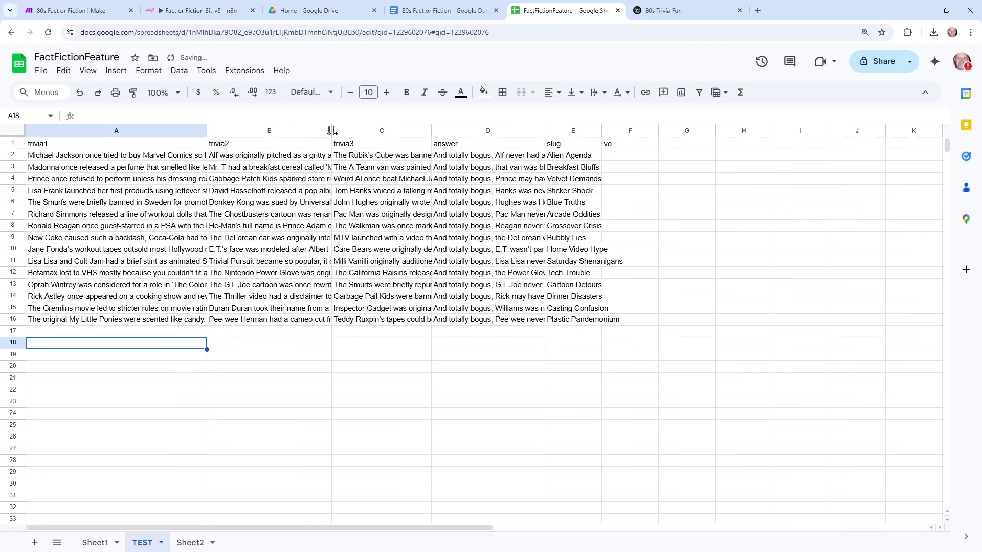
left_click_drag(324, 131, 358, 132)
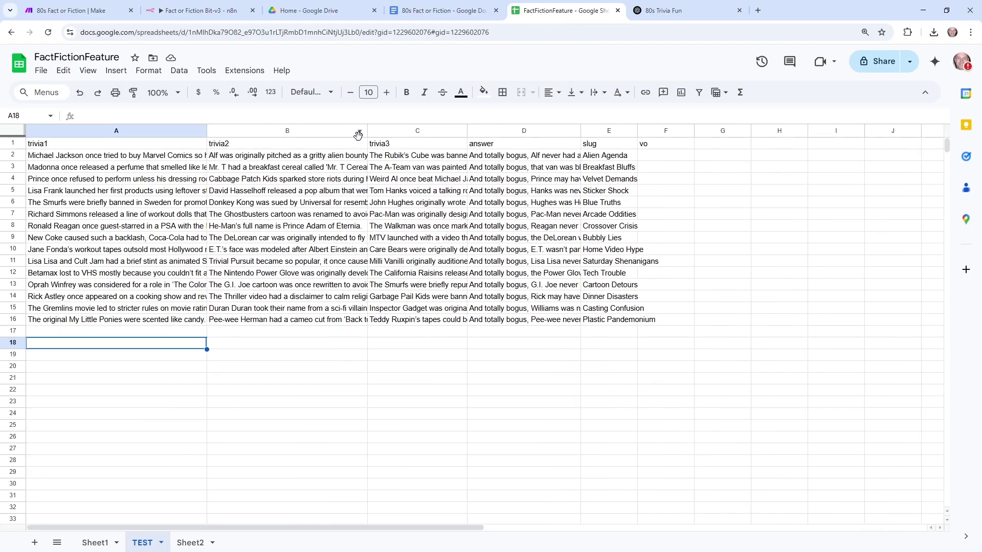
left_click(149, 157)
key("Return")
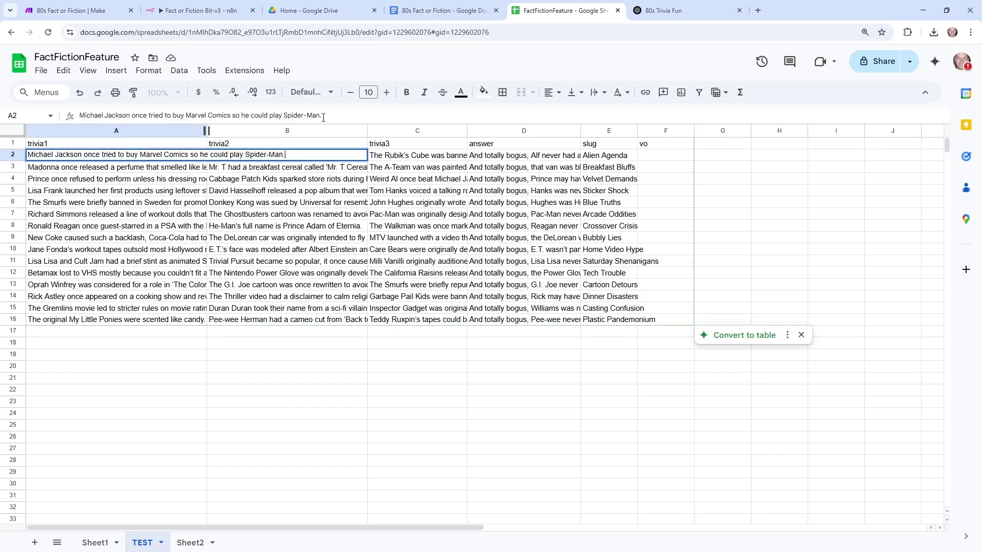
key("Tab")
key("Return")
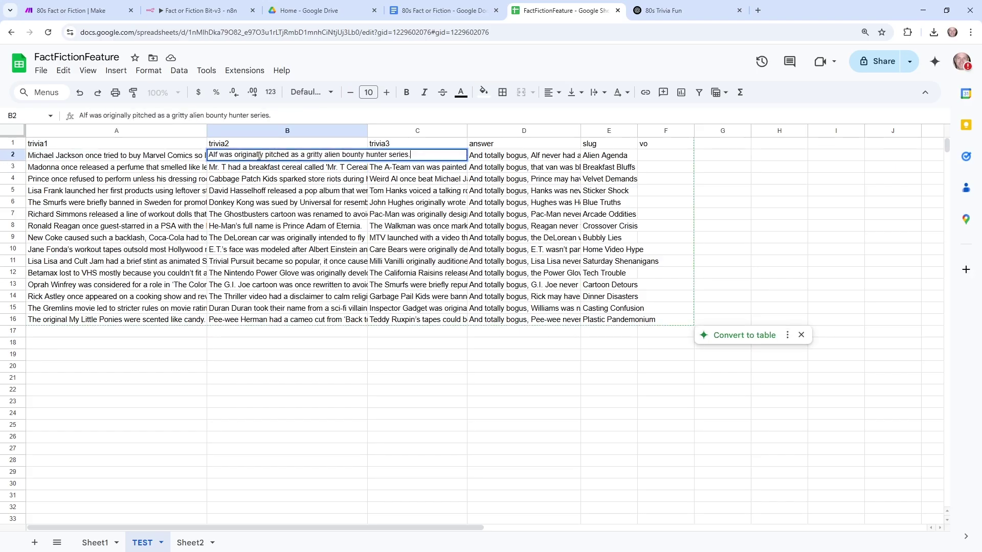
key("Return")
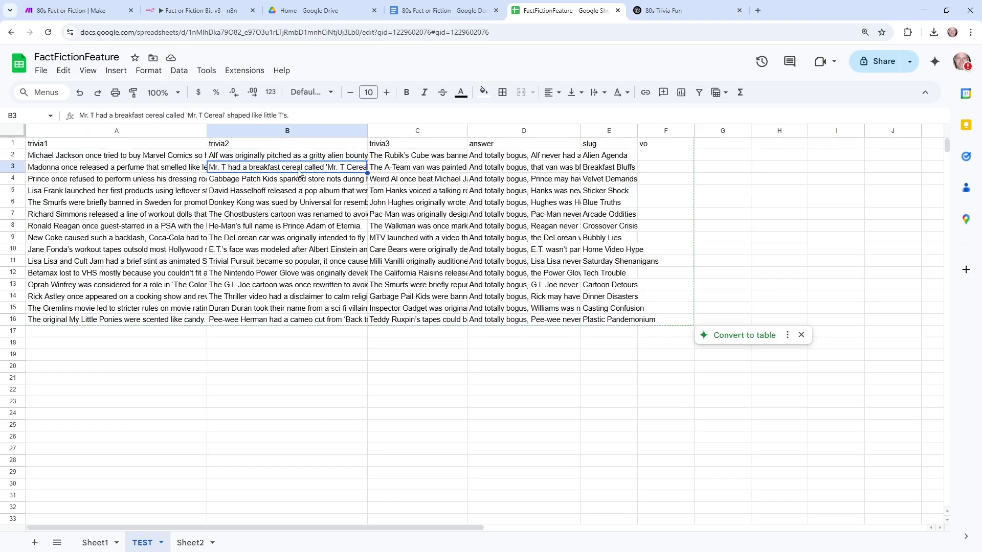
Inspect the full text of the trivia3 statement and the answer in row 2
left_click(383, 157)
key("Return")
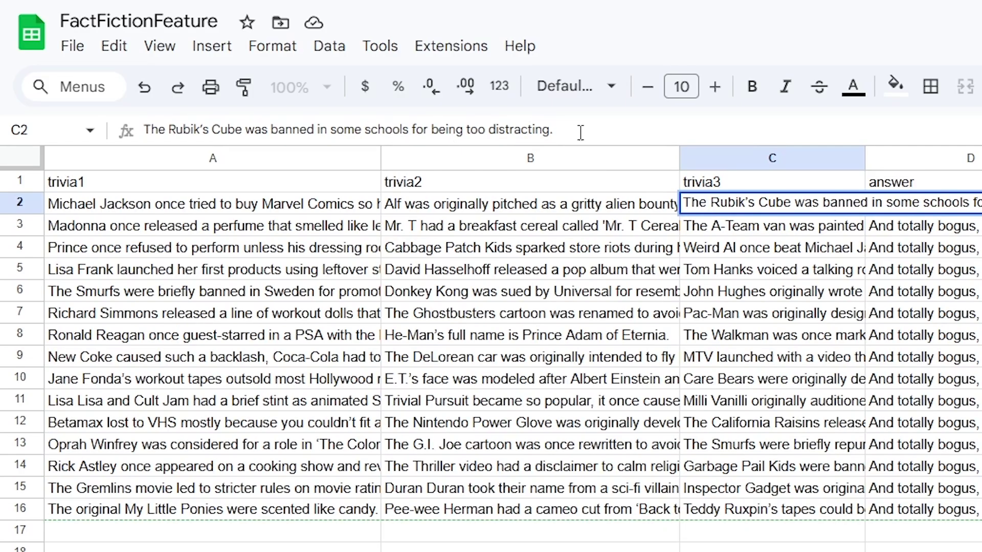
left_click_drag(313, 115, 263, 115)
left_click_drag(486, 125, 141, 128)
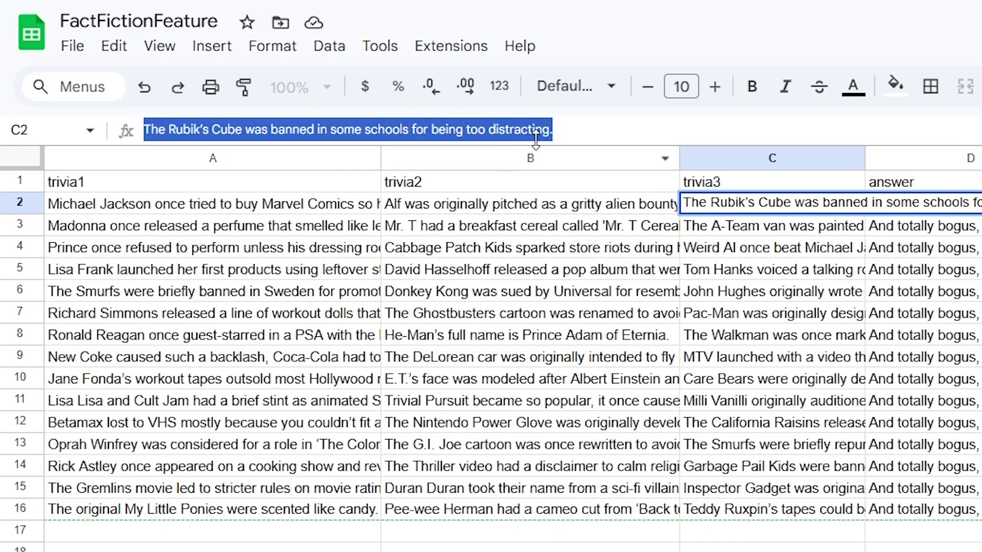
left_click(637, 229)
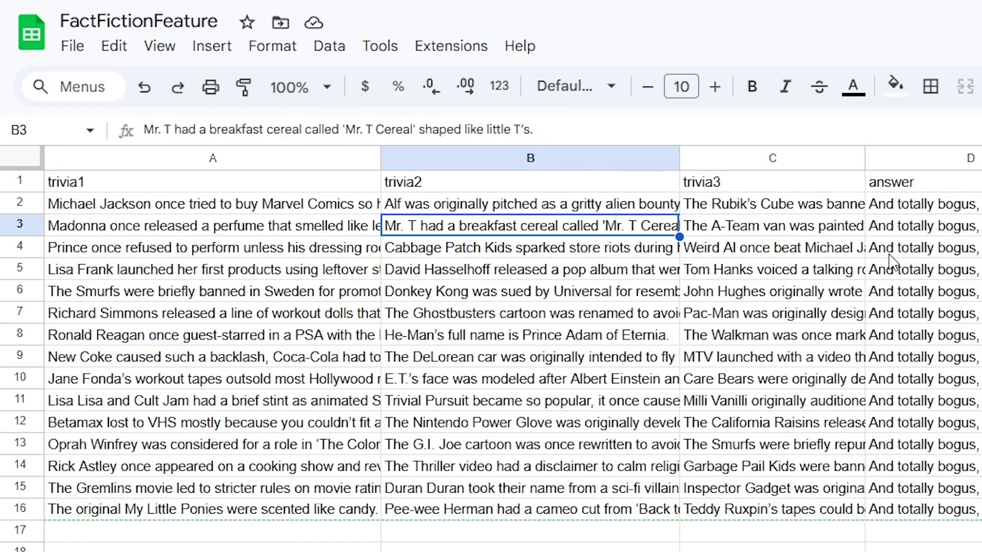
left_click(898, 207)
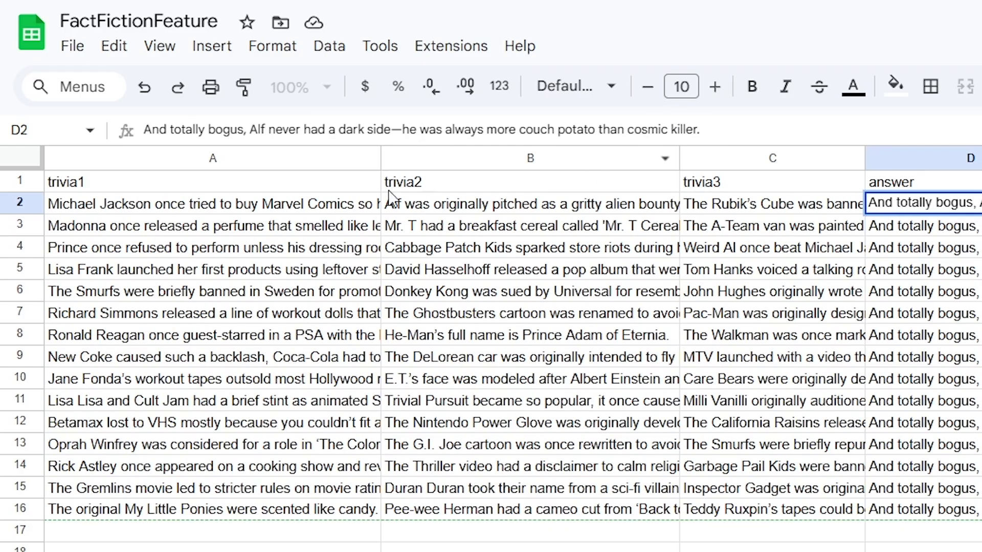
Read through the row 3 trivia statements and correct "A-Team" to "A-Team's" in cell C3
left_click(290, 230)
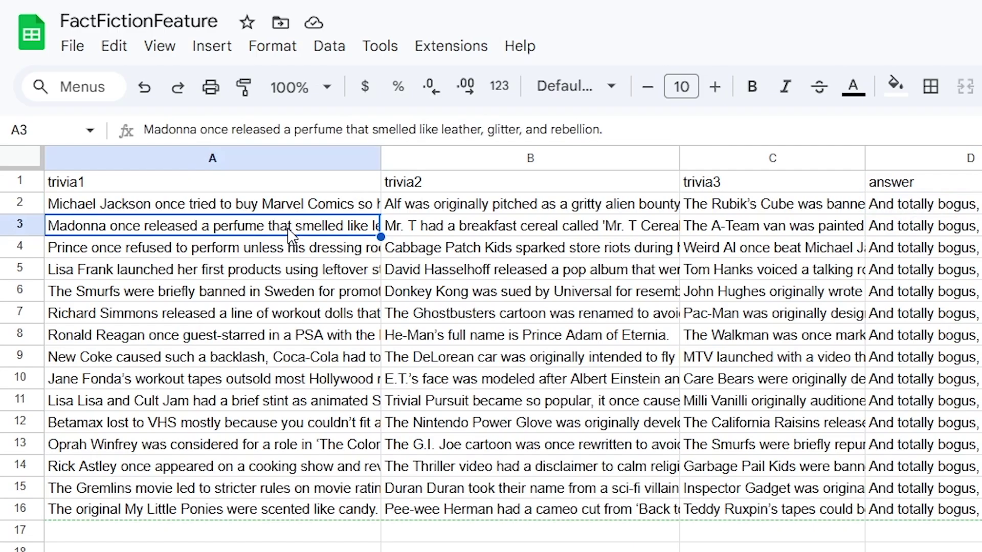
left_click(432, 235)
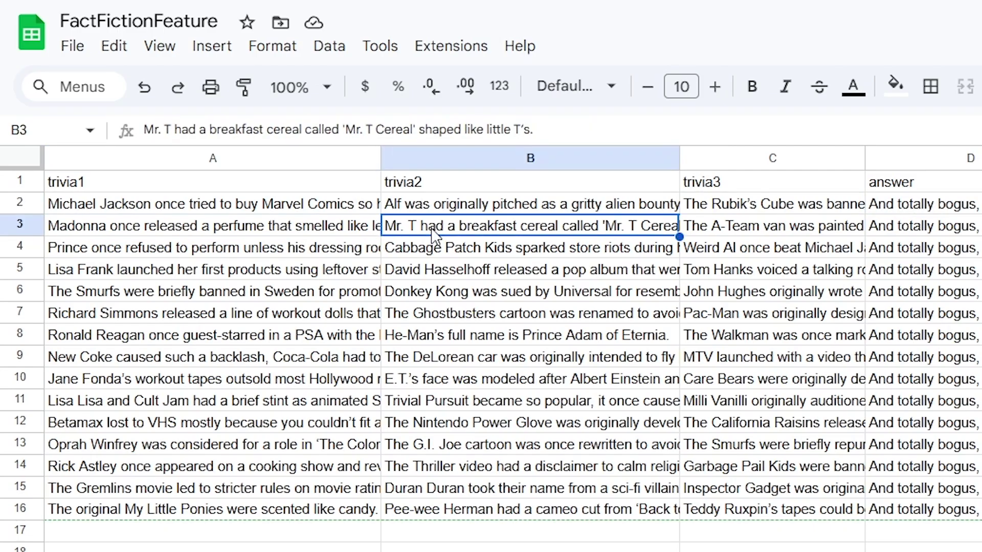
left_click(705, 224)
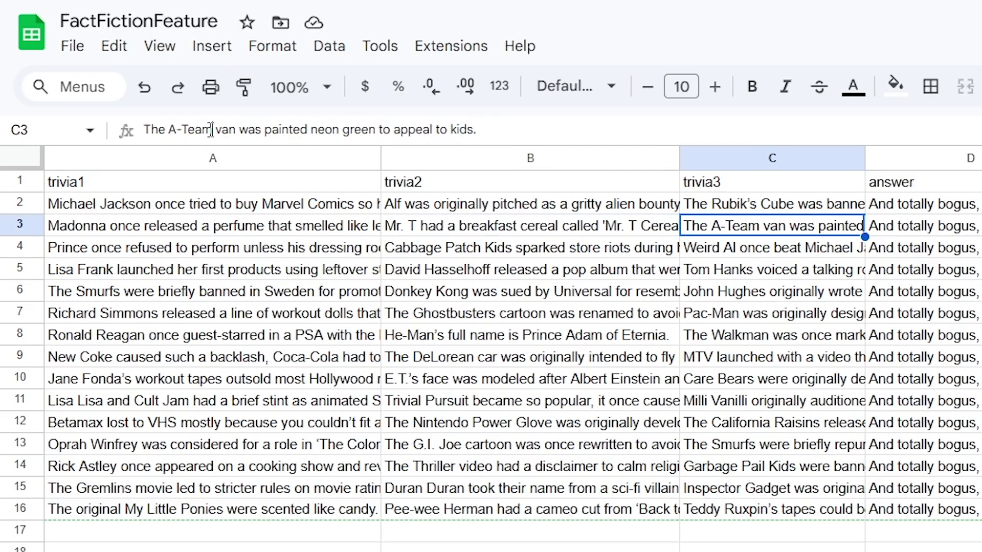
key("Return")
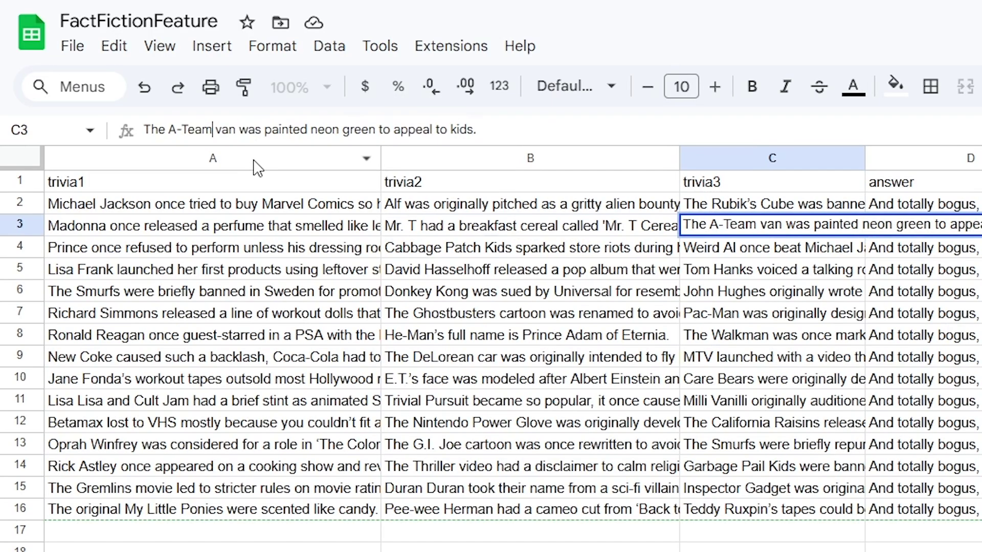
type("'s")
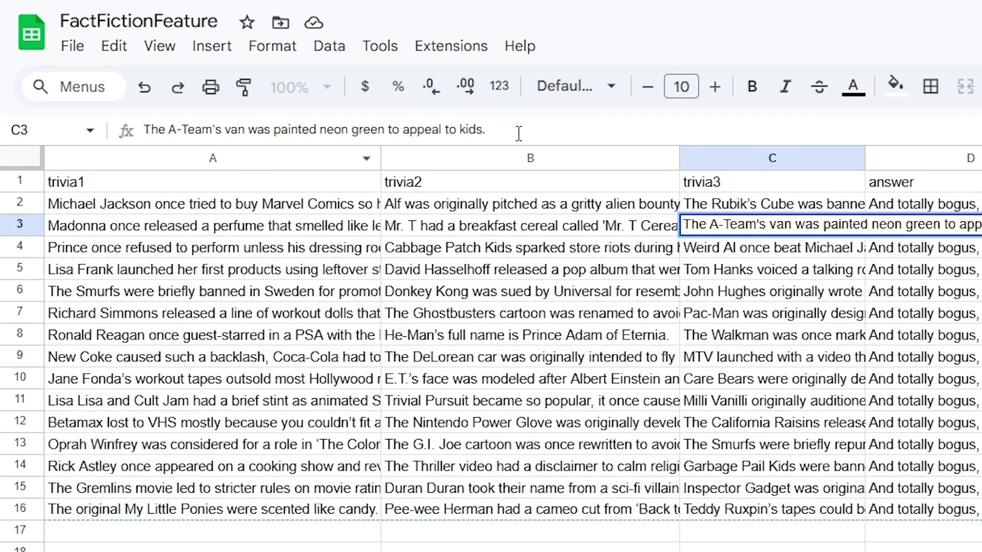
left_click(538, 141)
left_click(747, 381)
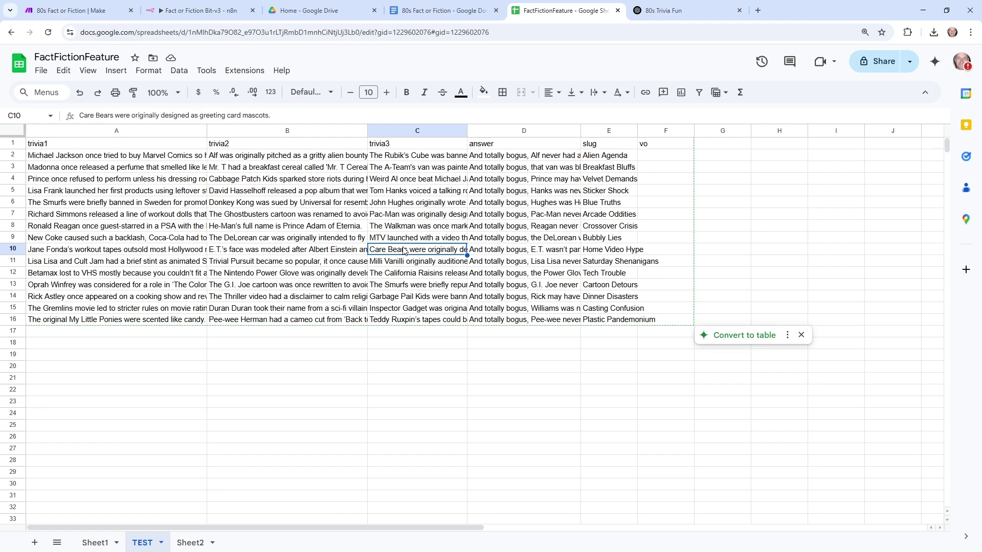
Read the trivia1 and trivia2 statements in row 11, and revisit the PROMPT-CSV Output heading in the 80s Fact or Fiction document
left_click(299, 262)
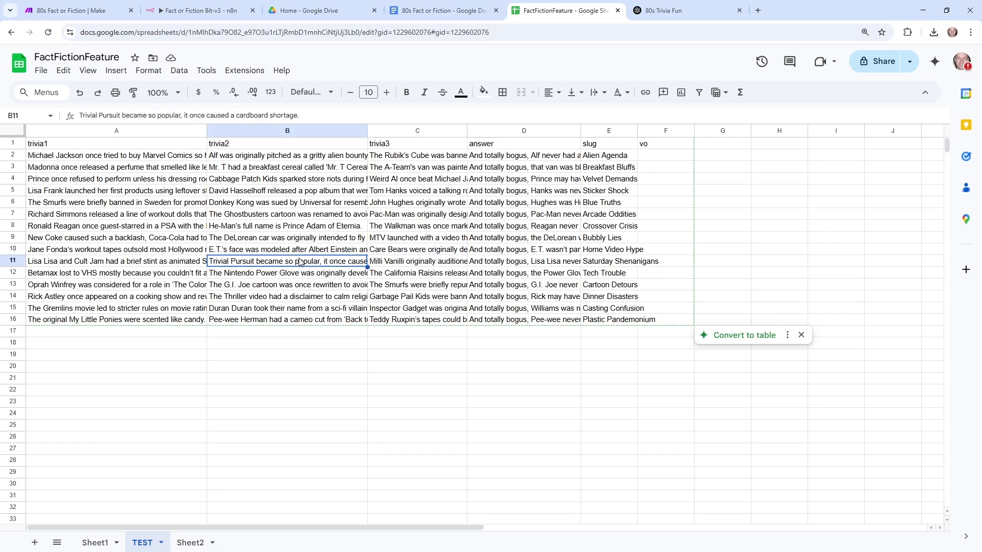
left_click(171, 263)
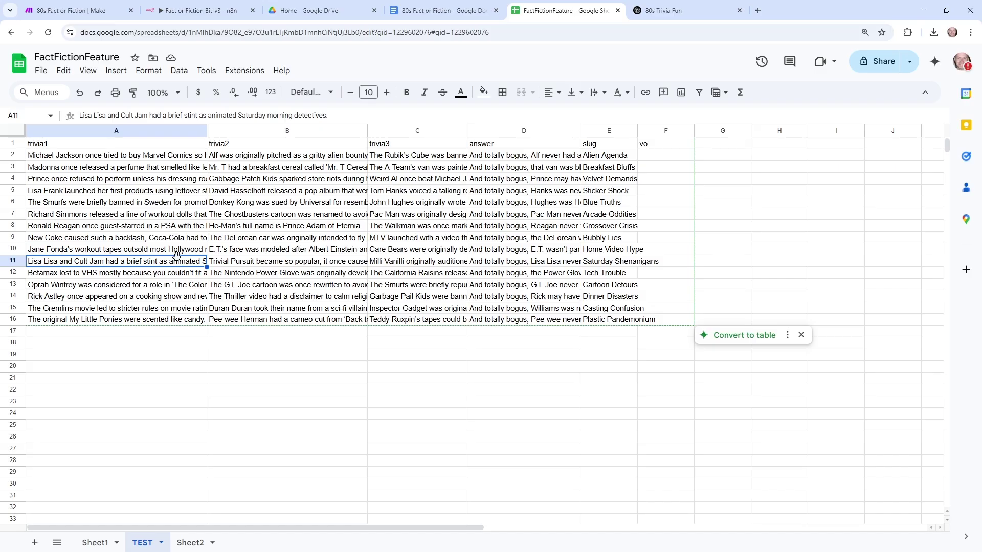
key("ctrl+shift+Tab")
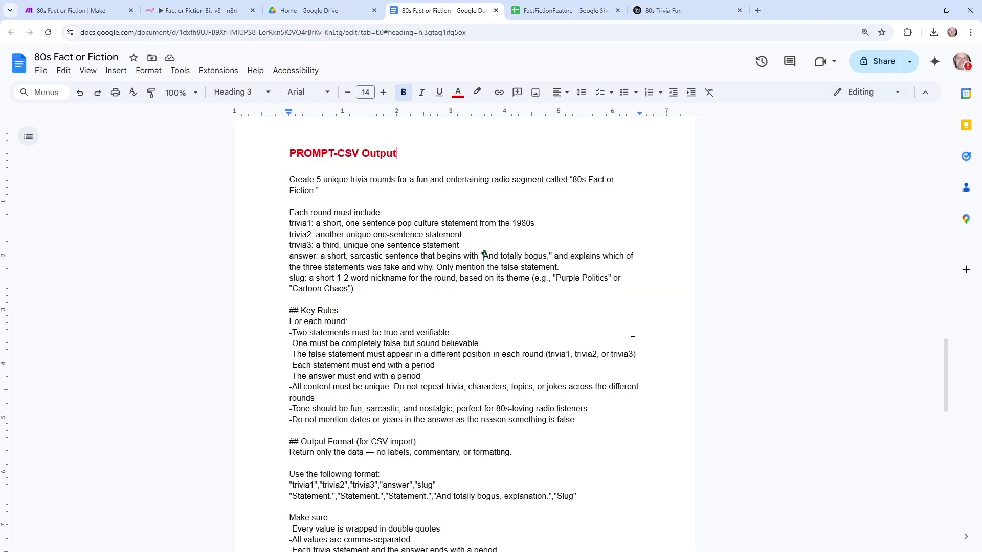
left_click_drag(290, 155, 406, 154)
left_click(354, 254)
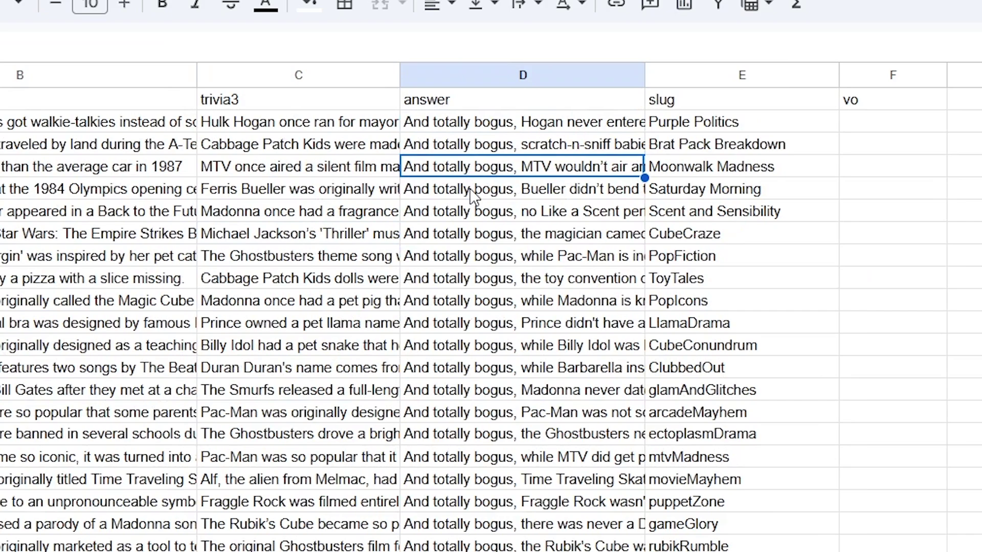
Read the answer texts in rows 5, 8 and 9 of Sheet1, and switch to the 80s Fact or Fiction document
left_click(473, 191)
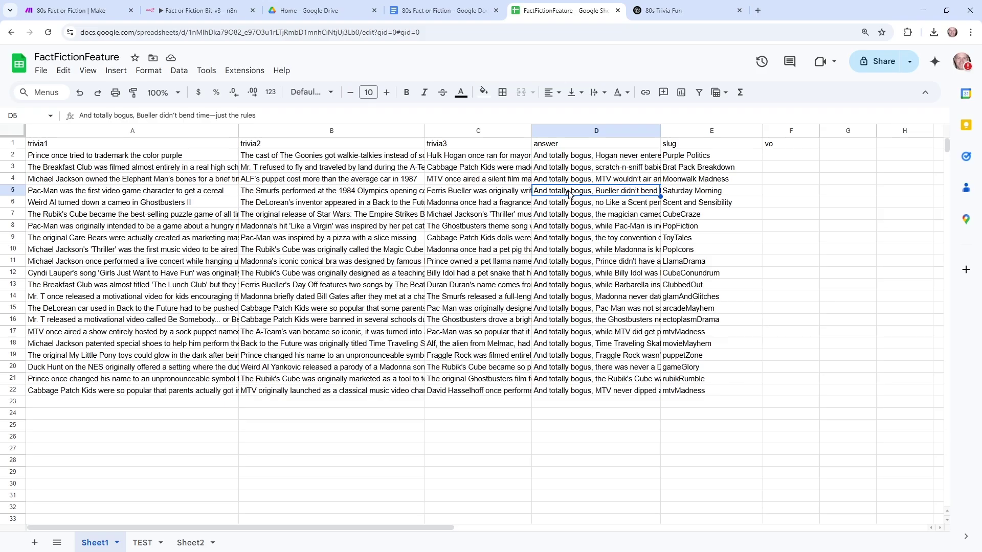
left_click(561, 228)
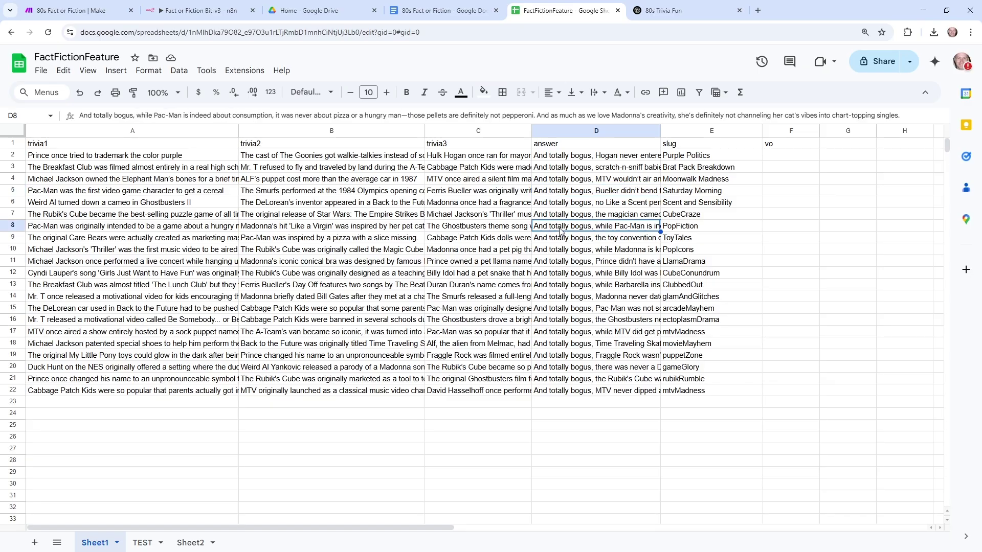
left_click(561, 240)
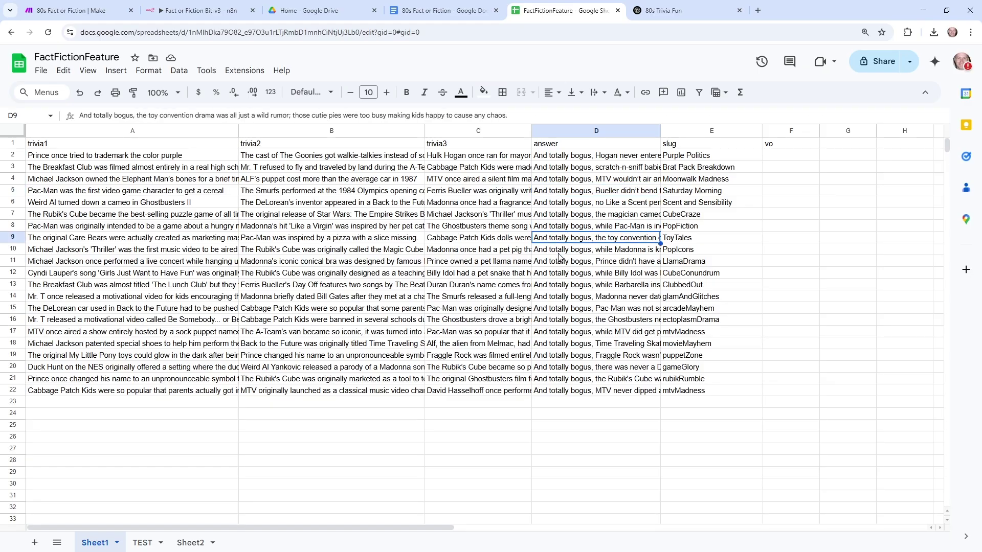
left_click(409, 12)
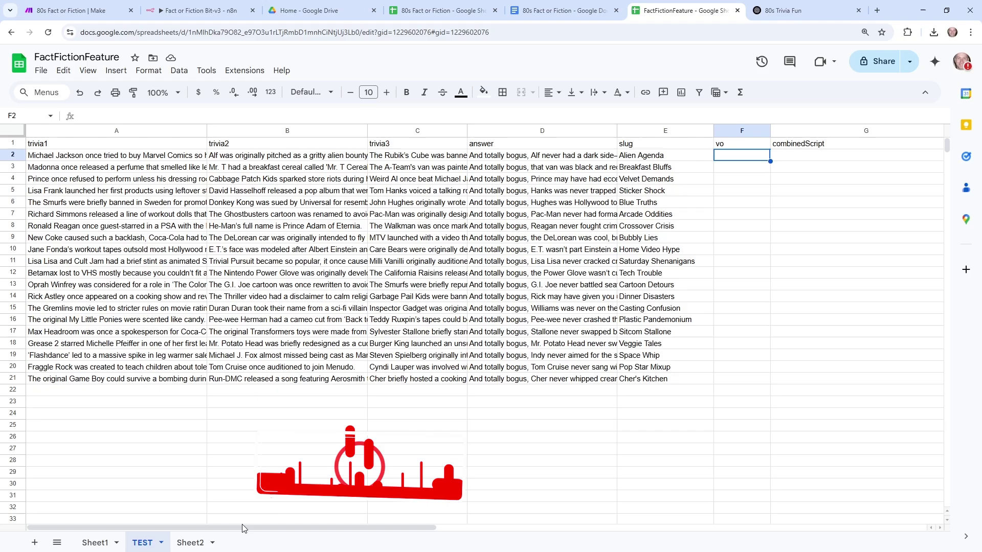
Review the trivia2, trivia3 and answer texts in row 2 of the TEST sheet, including the columns out to combinedScript
mouse_move(243, 528)
left_mouse_down()
mouse_move(404, 536)
mouse_move(235, 535)
left_mouse_up()
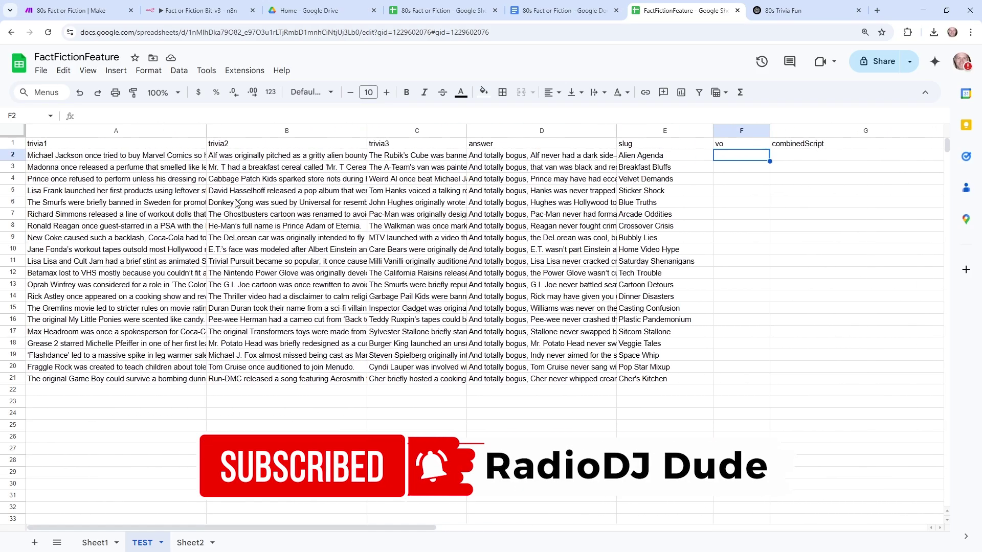
key("Home")
key("Right")
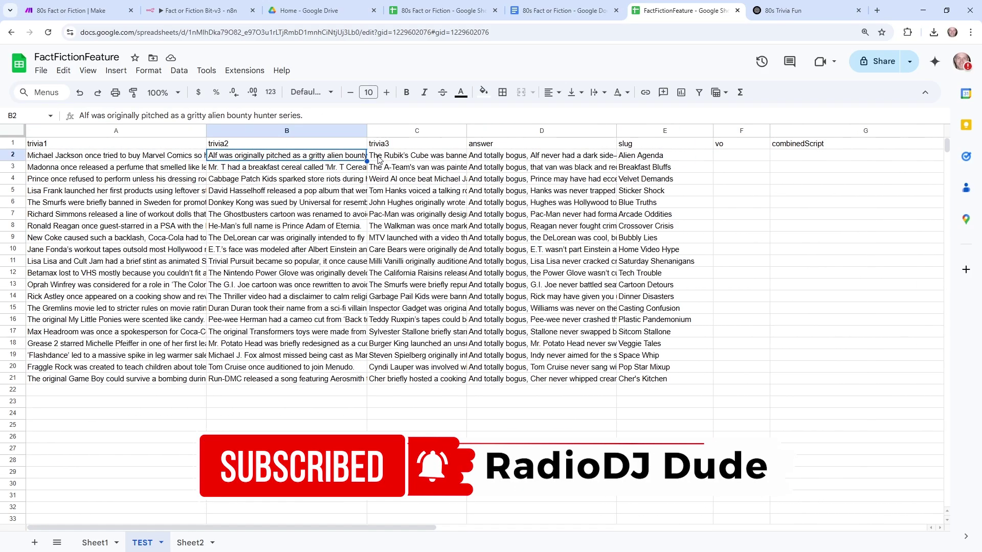
key("Right")
key("Right")
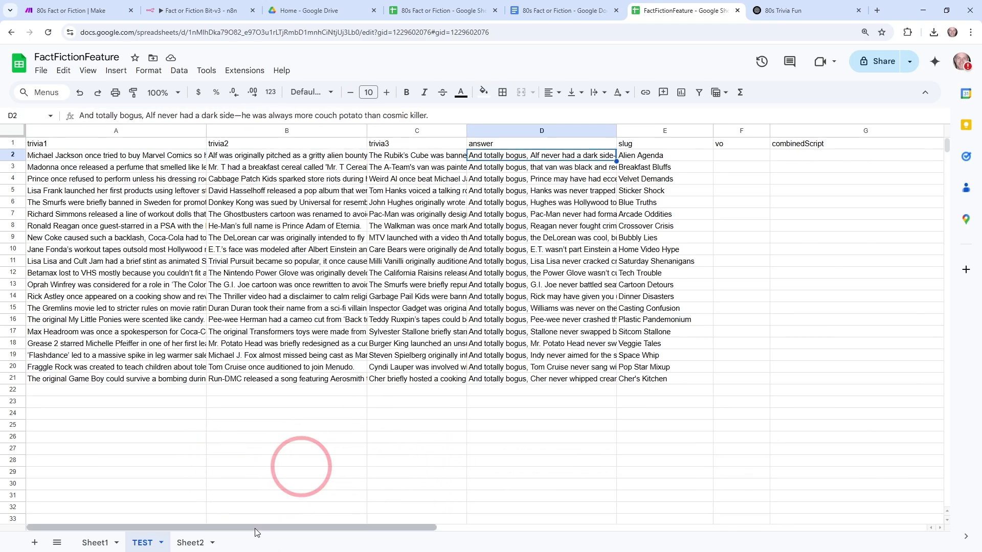
left_click_drag(255, 529, 345, 515)
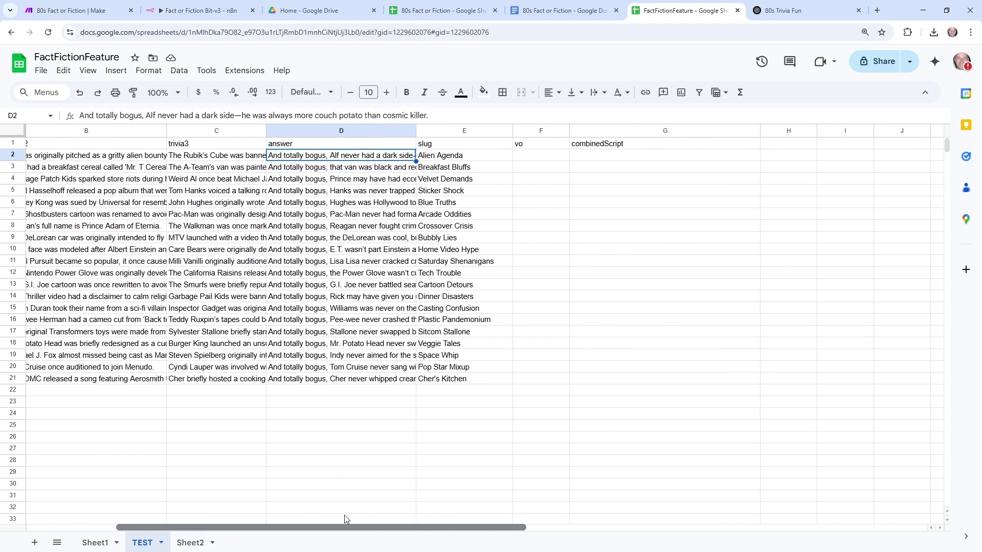
key("Home")
key("Right")
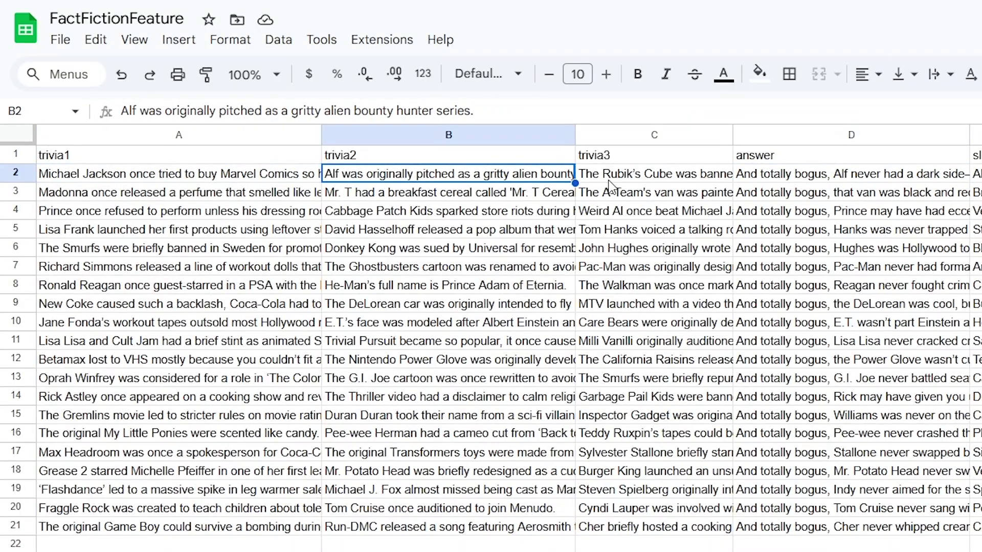
key("Right")
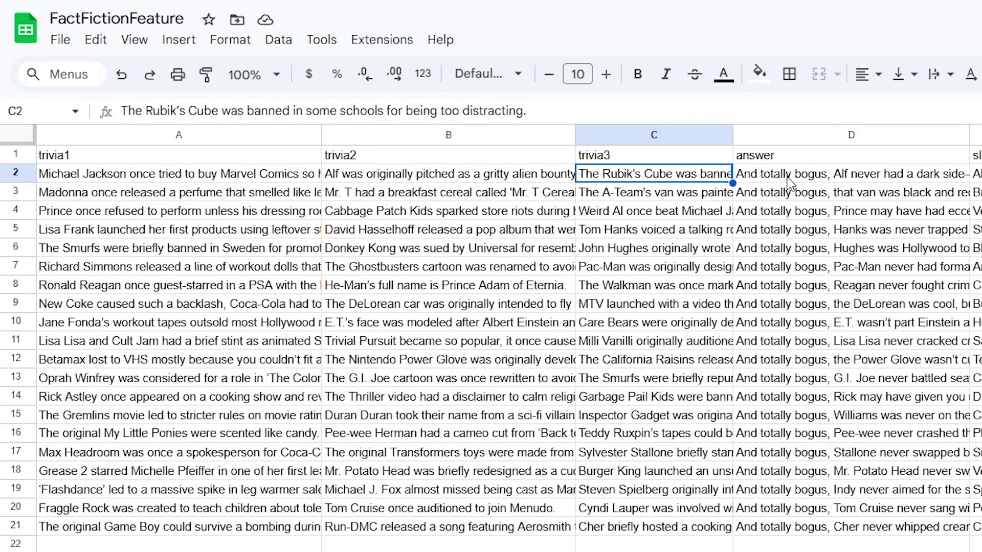
key("Right")
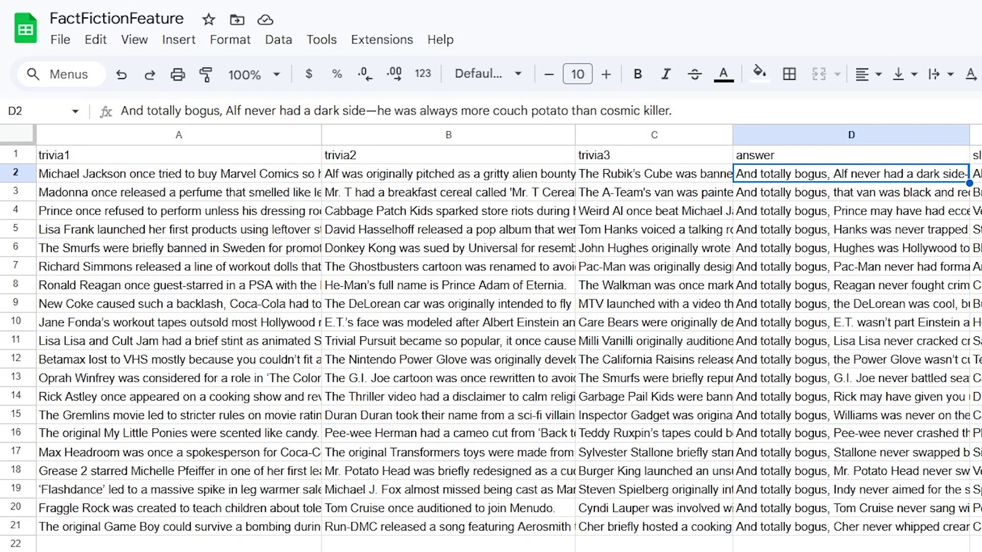
Paste the formula =A2&" "&B2&" "&C2&" "&D2 into G2 under combinedScript and read through the combined text
scroll(496, 338, "right", 6)
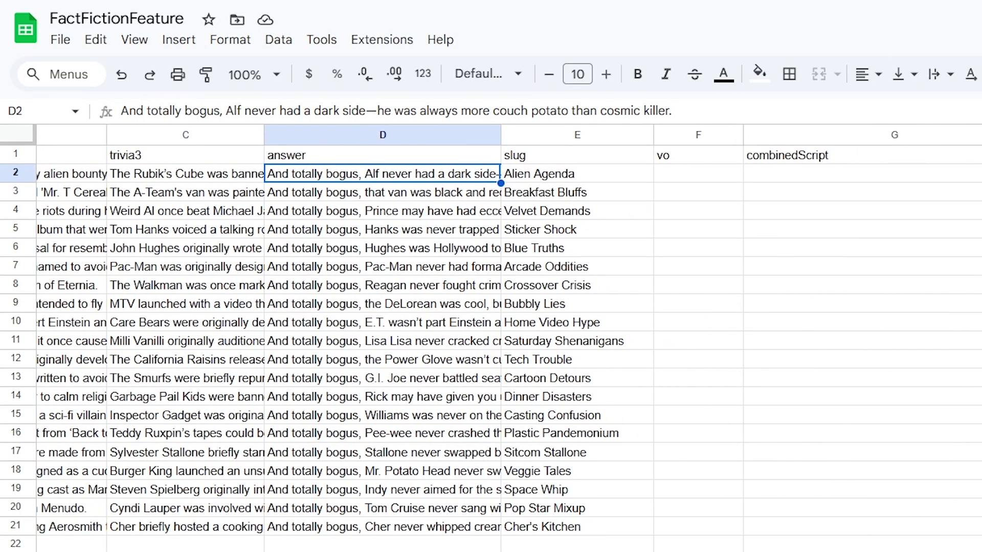
left_click(780, 173)
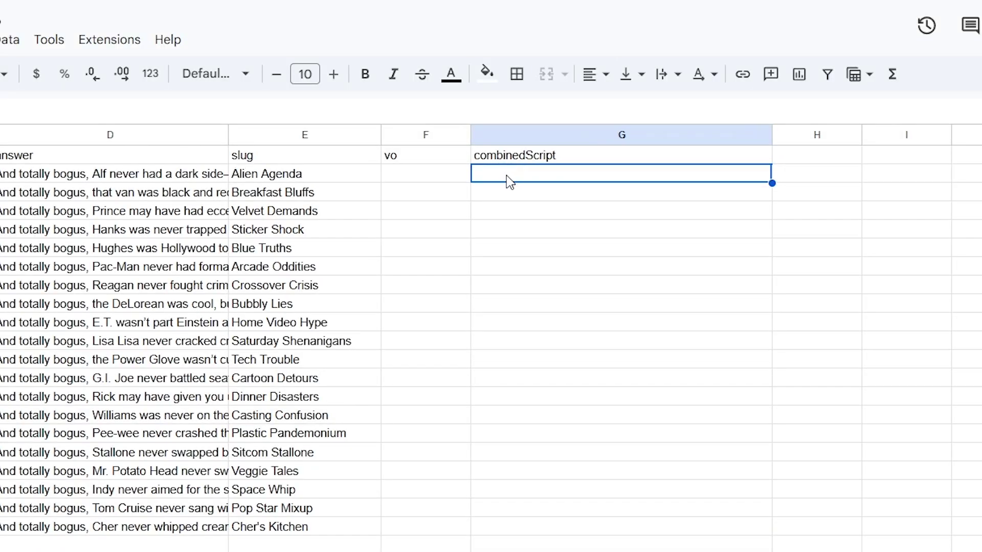
key("ctrl+v")
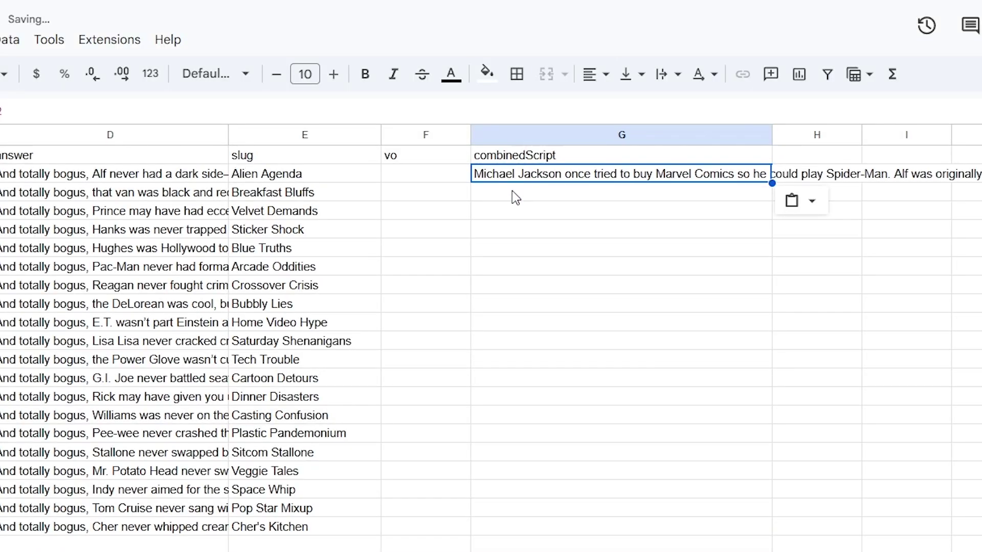
left_click(616, 198)
left_click(625, 178)
scroll(659, 547, "right", 5)
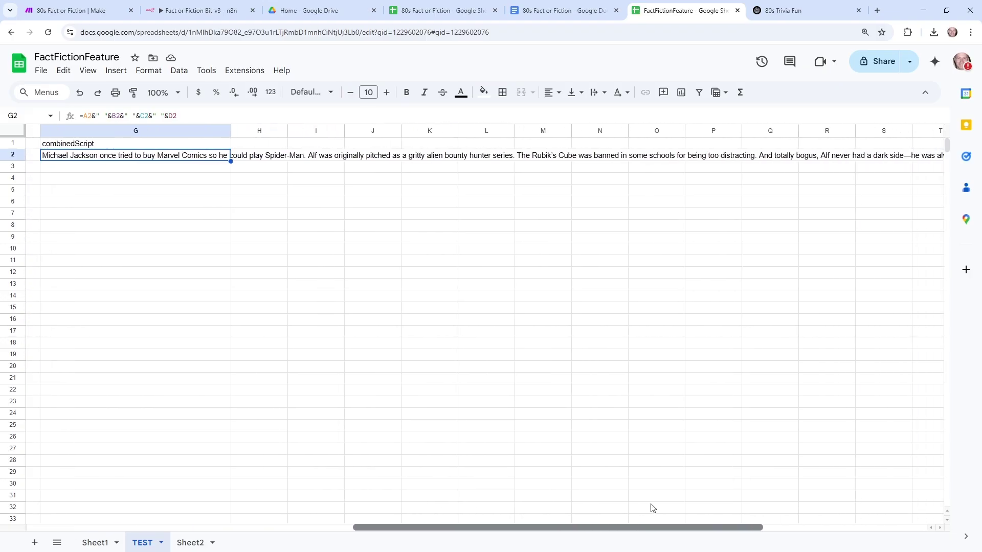
scroll(653, 508, "right", 5)
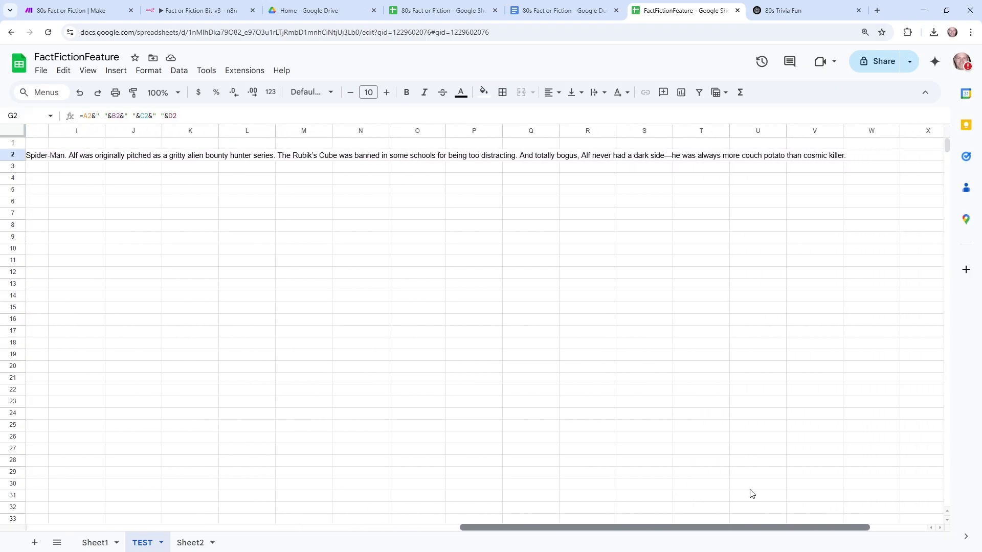
scroll(716, 496, "left", 10)
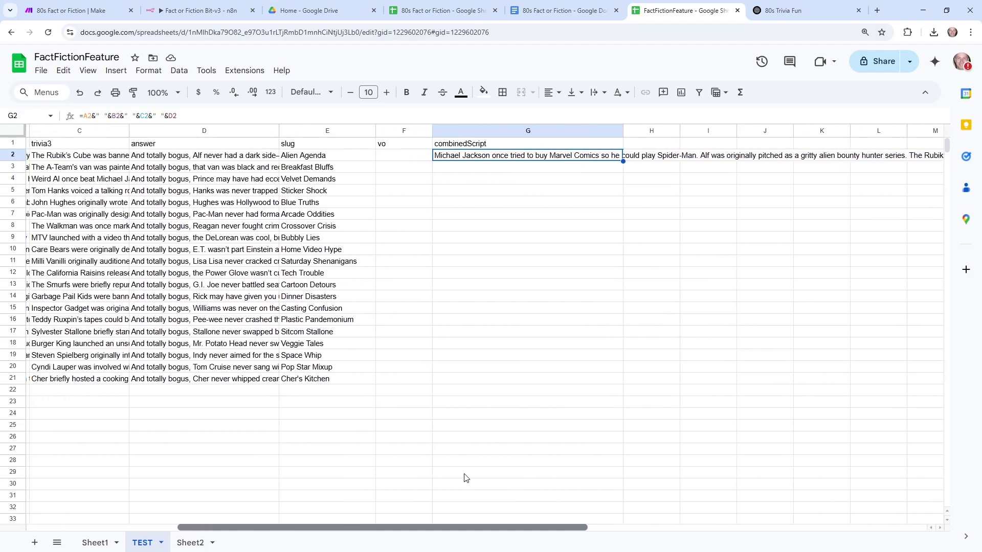
Fill the combinedScript formula down from G2 to G21 and check the formula in G13
scroll(450, 480, "left", 2)
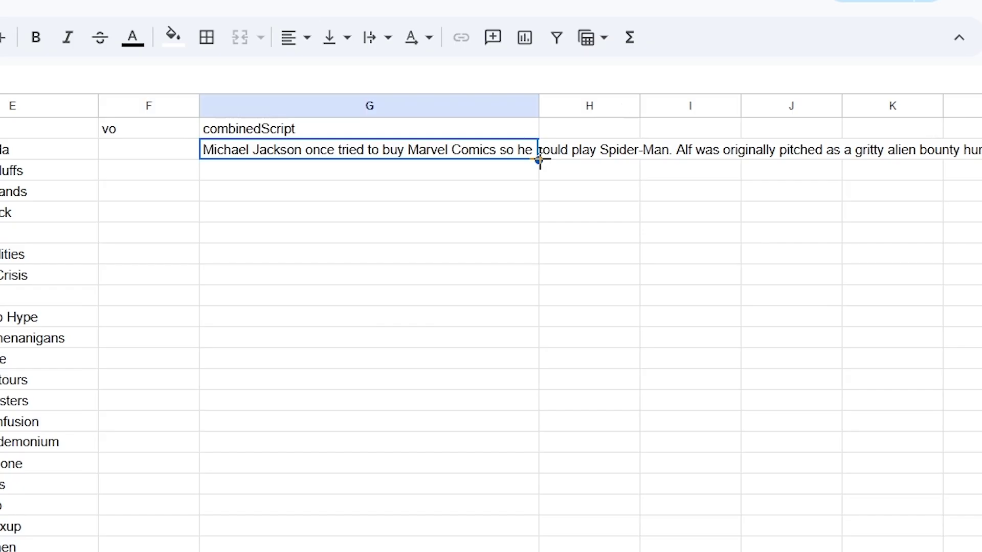
left_click_drag(539, 160, 500, 547)
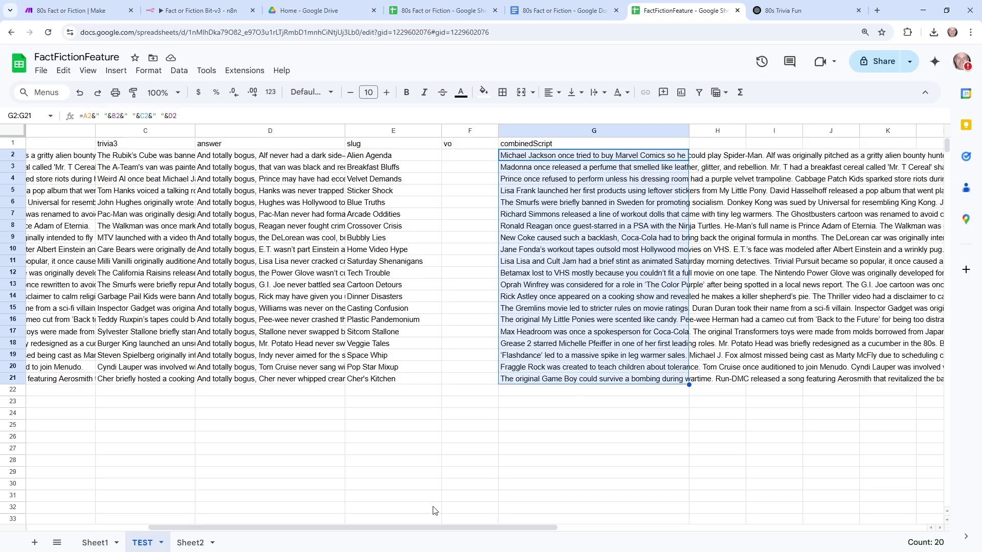
left_click_drag(431, 526, 523, 520)
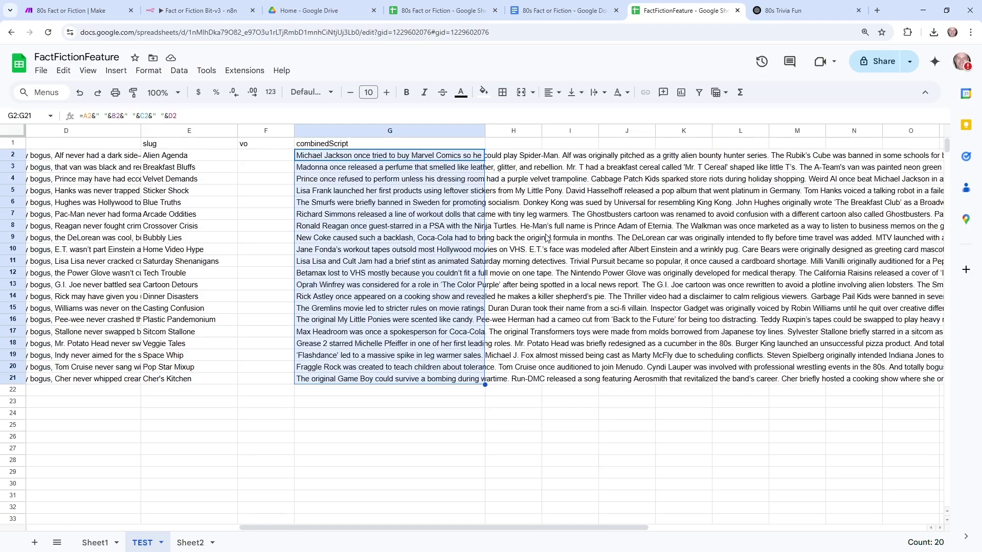
left_click(328, 287)
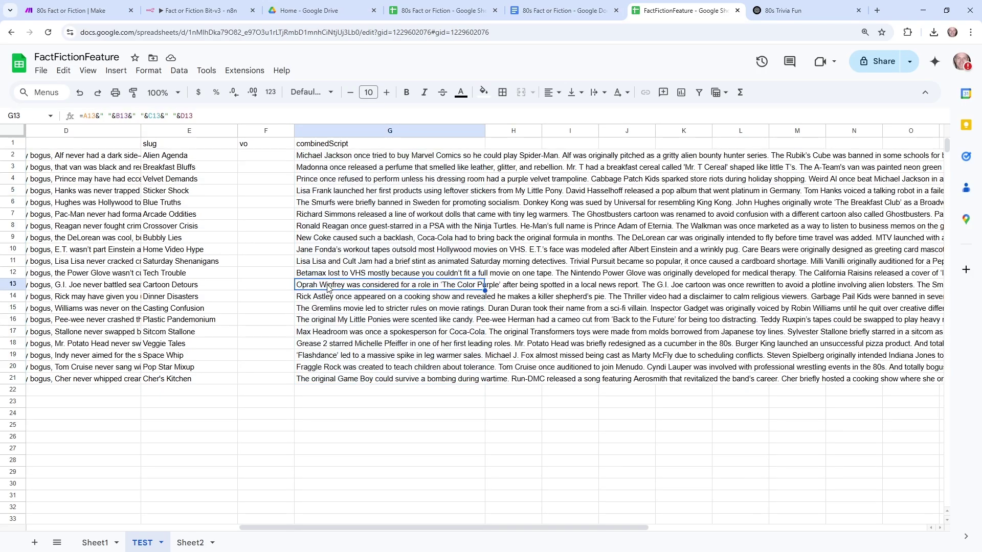
Copy the combined scripts in G2:G21 and paste them as values only into column H, starting at H2
left_click(313, 155)
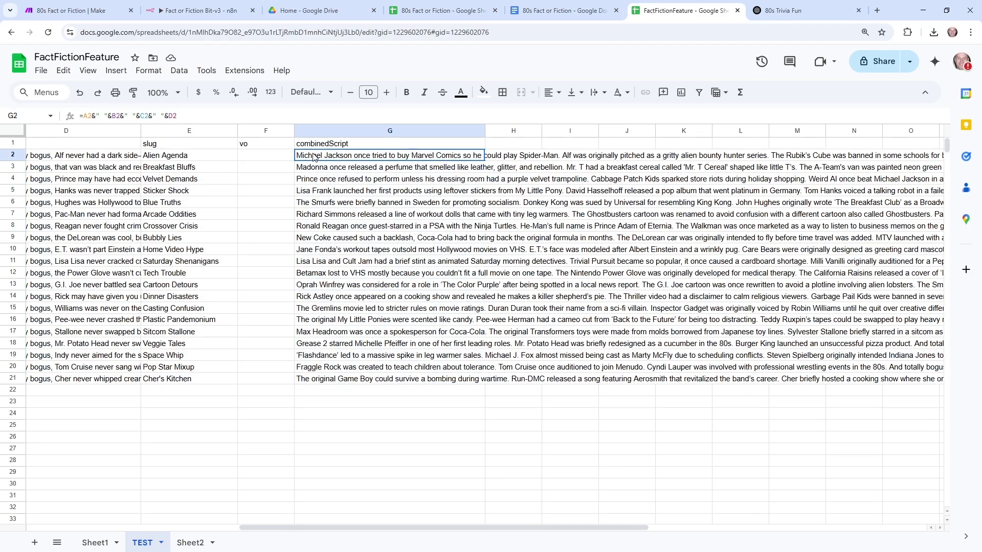
left_click(356, 384, "shift")
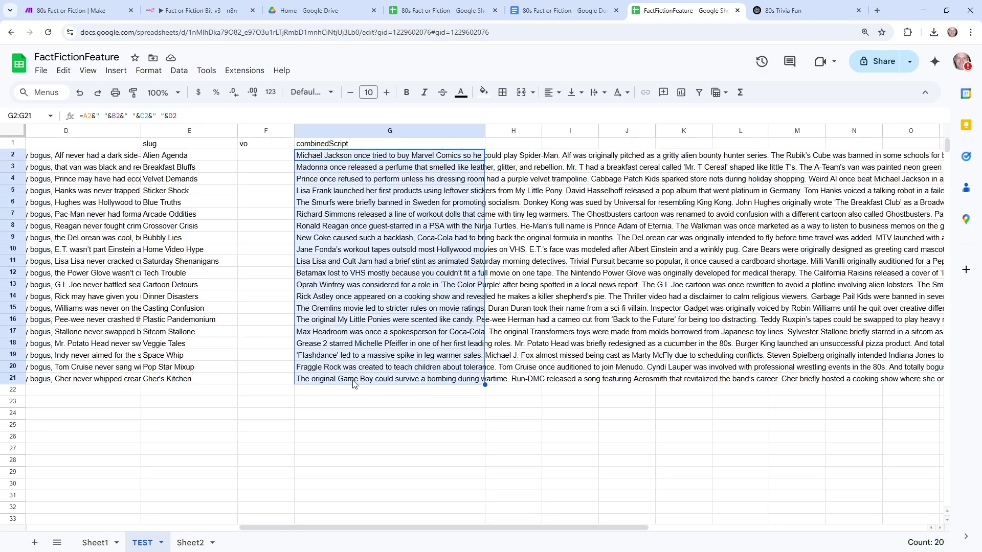
key("ctrl+c")
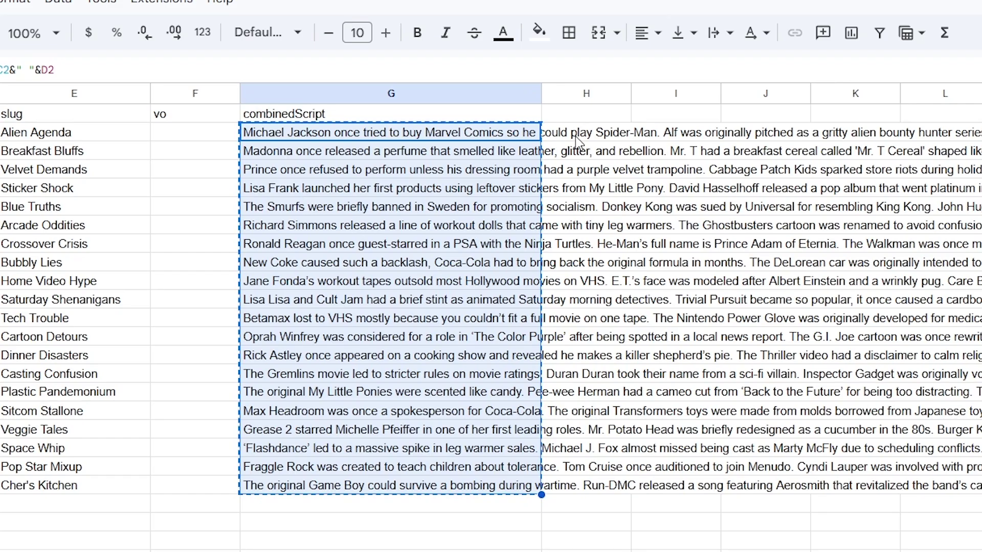
right_click(577, 140)
mouse_move(641, 206)
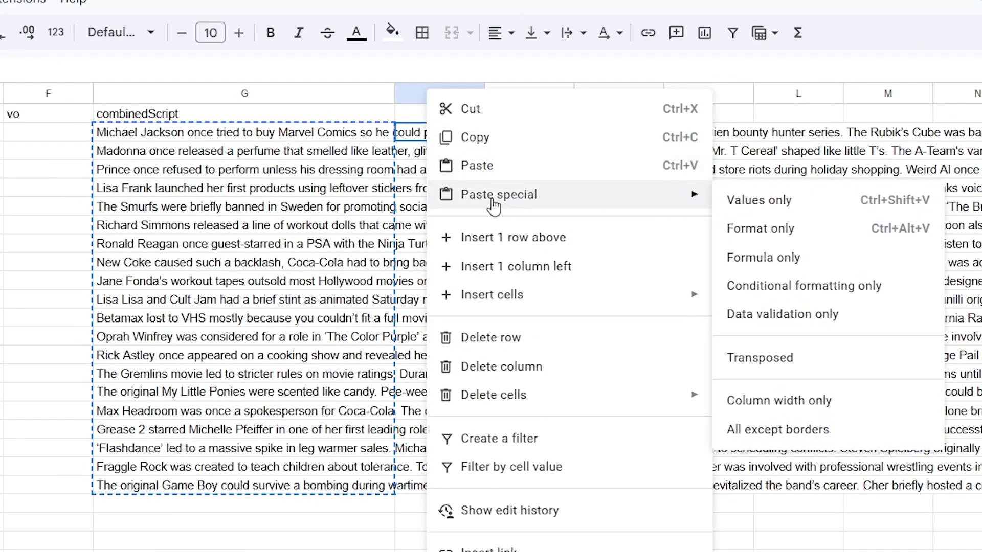
left_click(778, 207)
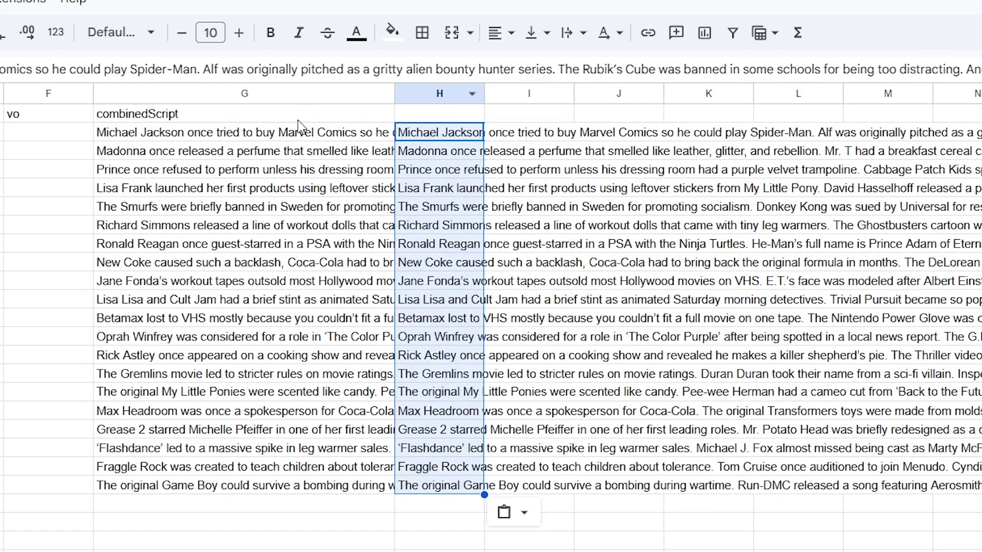
Copy the combinedScript heading from G1 to H1
left_click(154, 116)
key("ctrl+c")
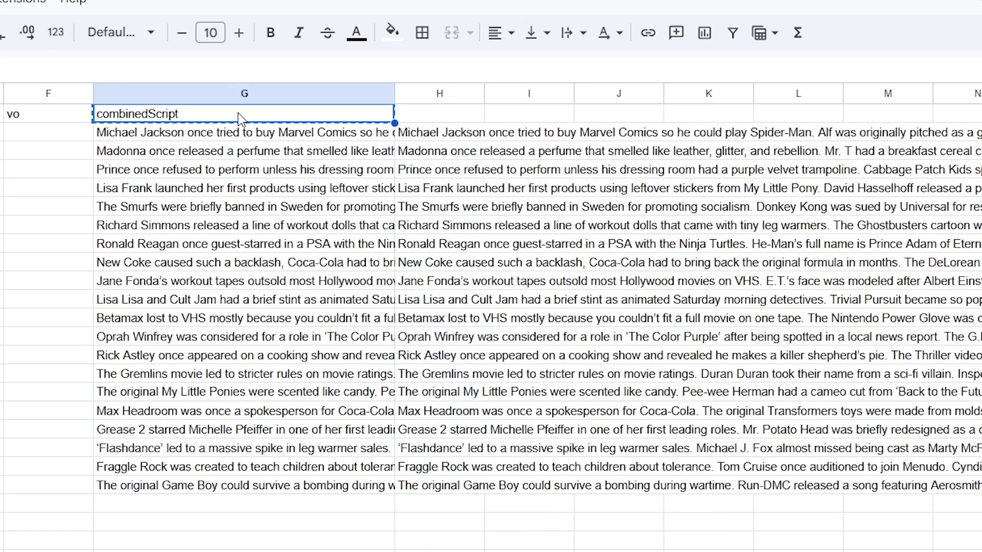
left_click(479, 118)
key("ctrl+v")
Delete the formula-based combinedScript column G and widen the values-only combinedScript column that takes its place
left_click(381, 93)
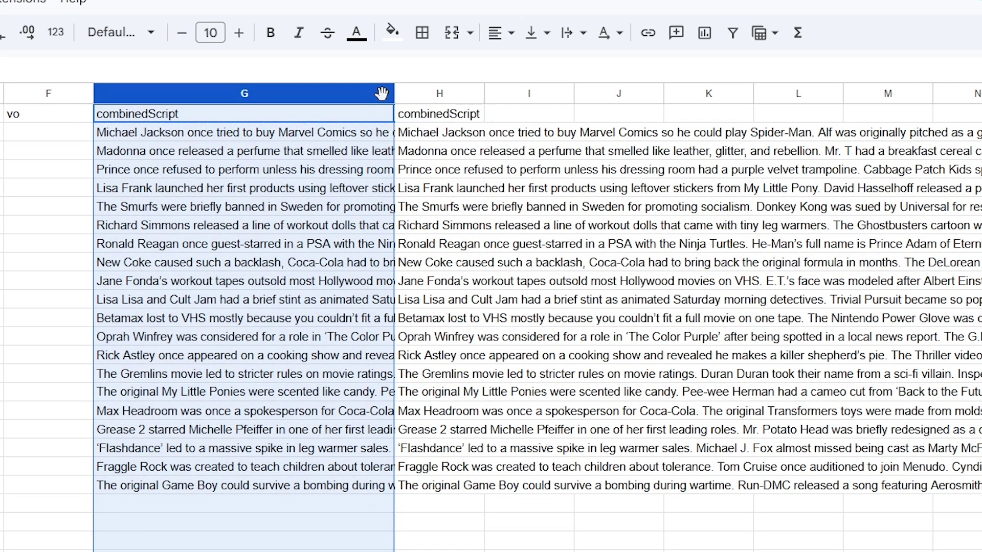
left_click(384, 94)
left_click(450, 309)
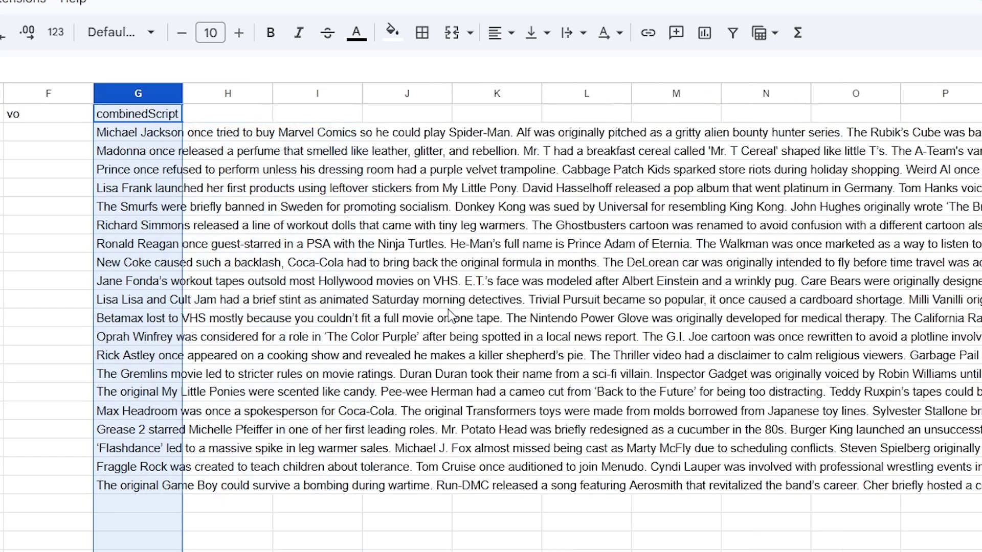
left_click_drag(183, 93, 510, 92)
left_click(282, 273)
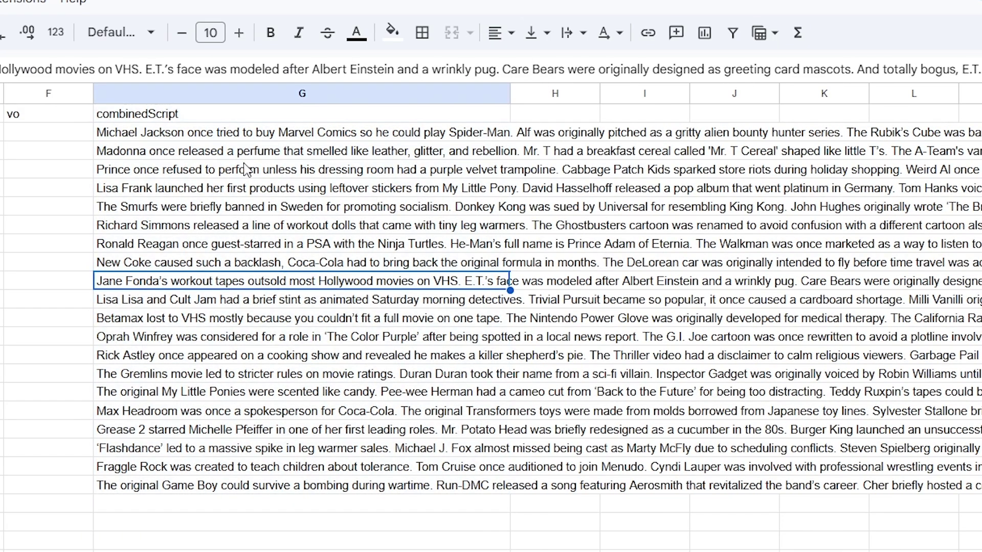
Check the plain-text combined scripts in several rows down to row 9, and copy the script in G2
left_click(191, 134)
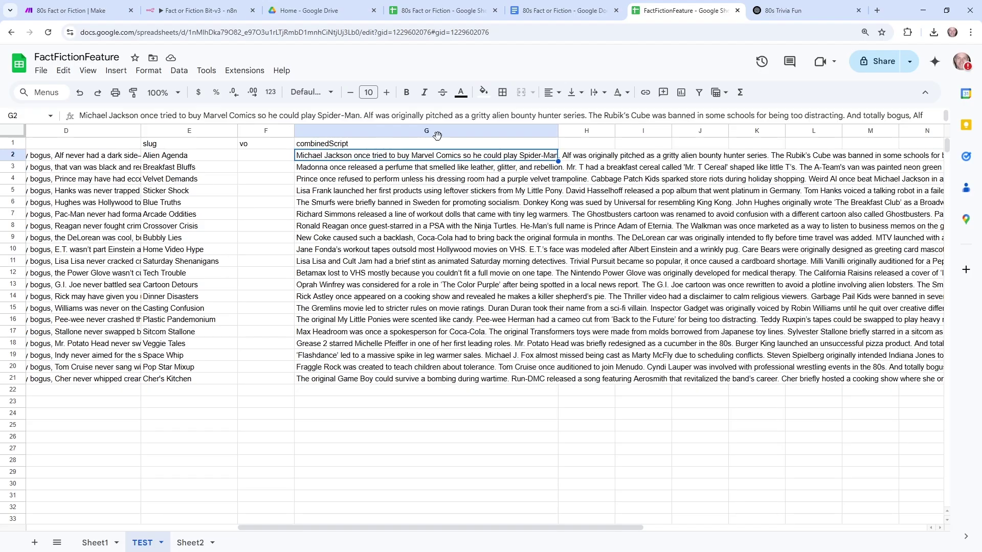
left_click(383, 169)
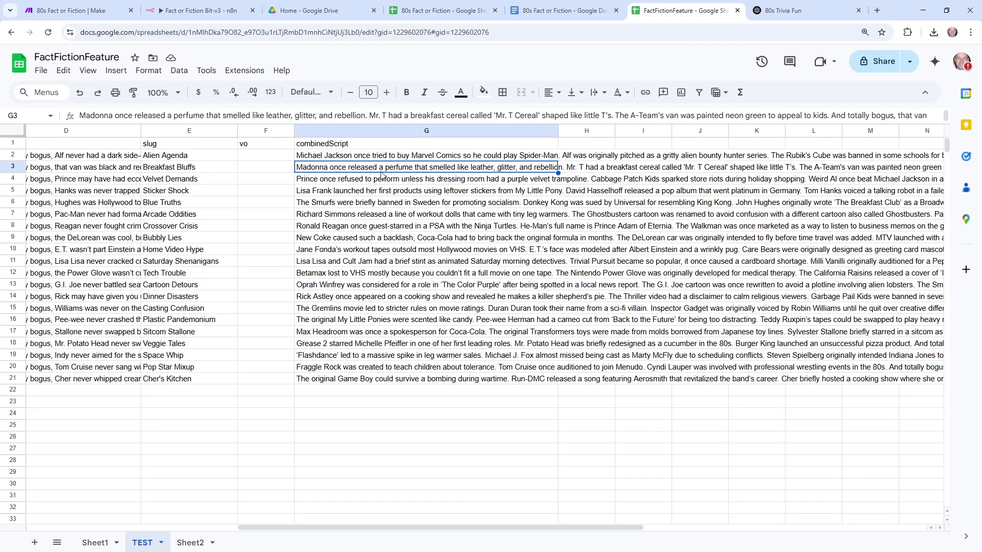
left_click(365, 193)
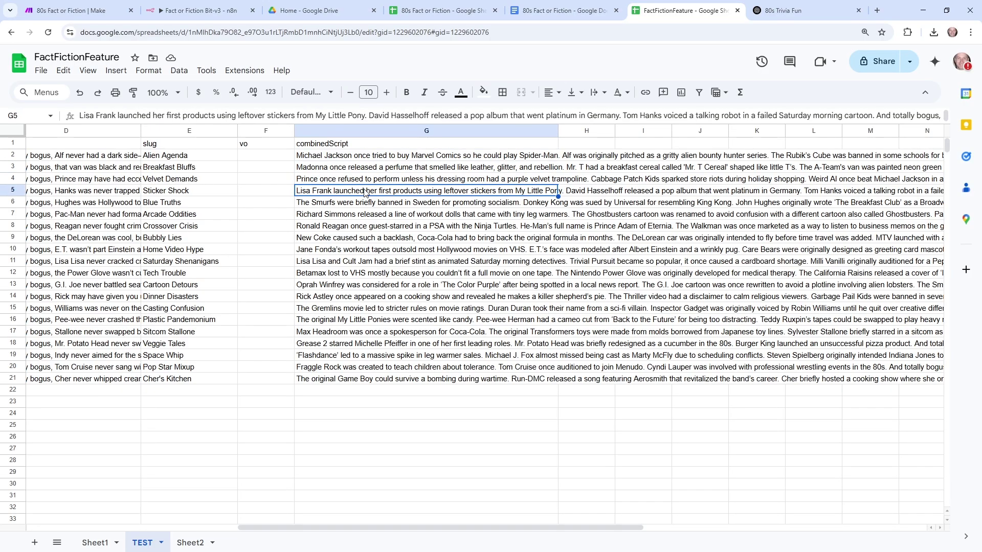
left_click(364, 216)
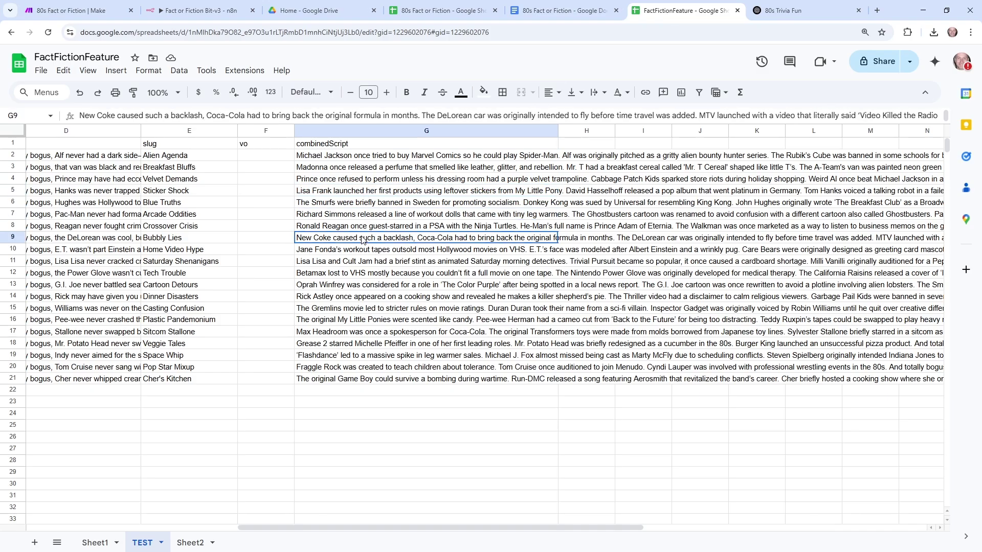
left_click(319, 160)
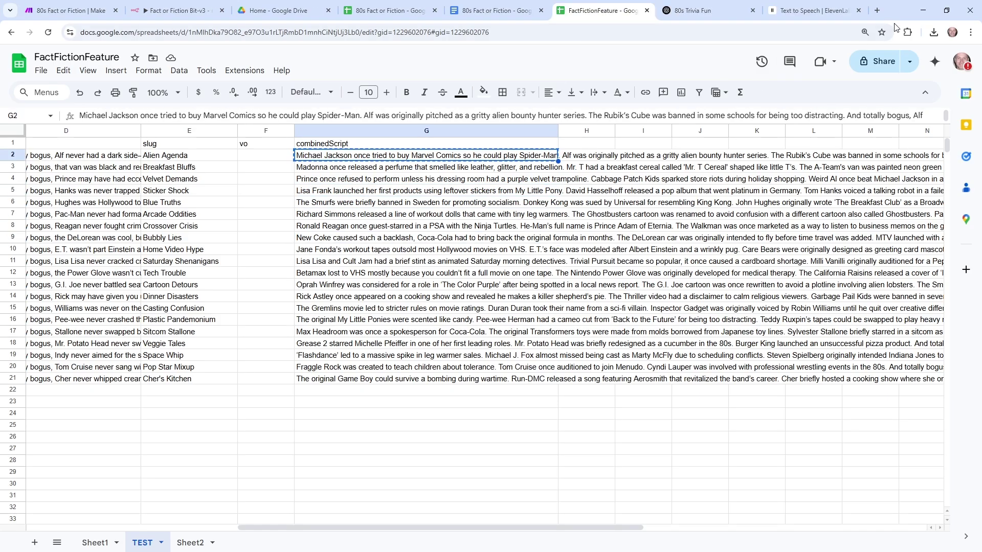
Switch to ElevenLabs Text to Speech and paste the copied G2 combined script into the text area
left_click(812, 10)
left_click(352, 182)
type("Michael Jackson once tried to buy Marvel Comics so he could play Spider-Man. Alf was originally pitched as a gritty alien bounty hunter series. The Rubik’s Cube was banned in some schools for being too distracting. And totally bogus, Alf never had a dark side—he was always more couch potato than cosmic killer.")
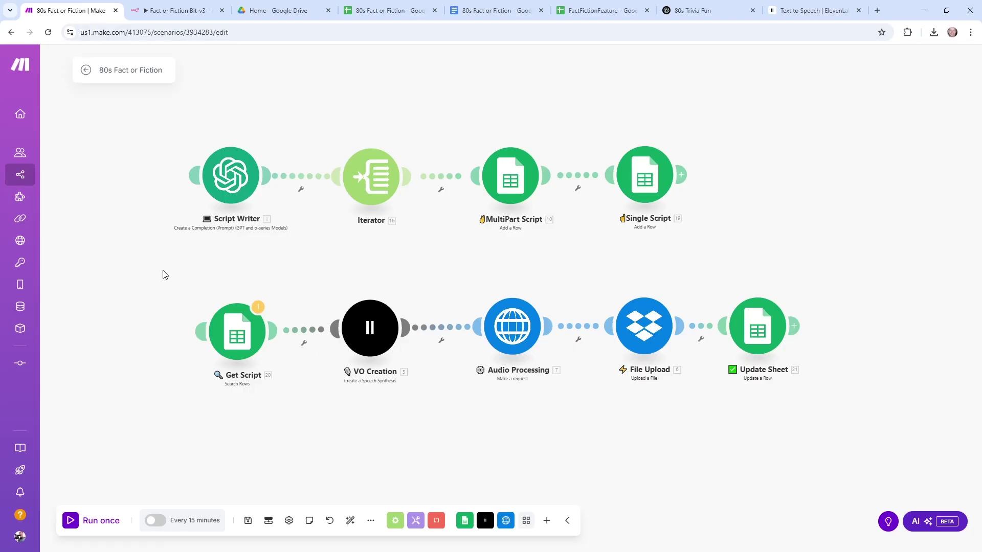
Review the VO Creation section of the Fact or Fiction Bit-v3 workflow in n8n, and return to the Make scenario
left_click(182, 20)
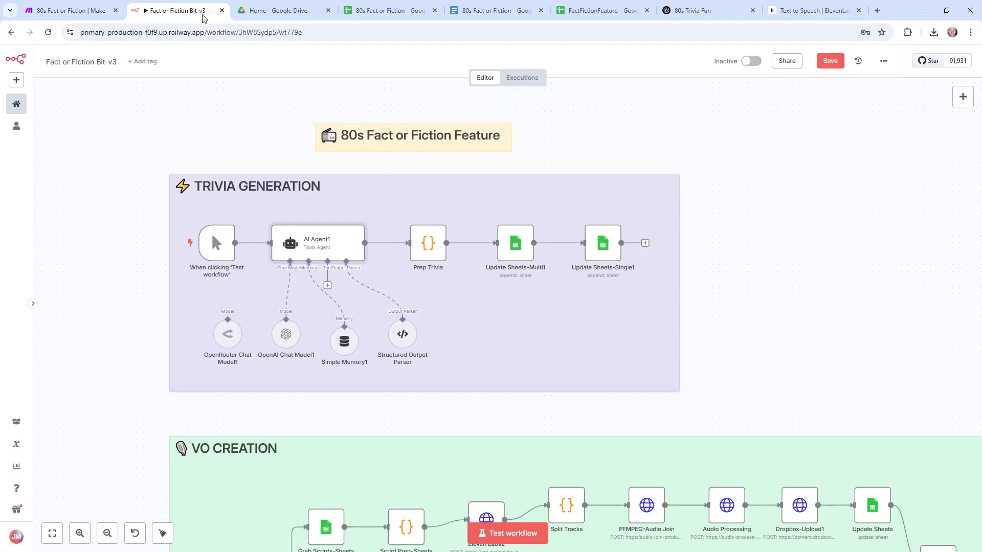
left_click_drag(877, 327, 863, 135)
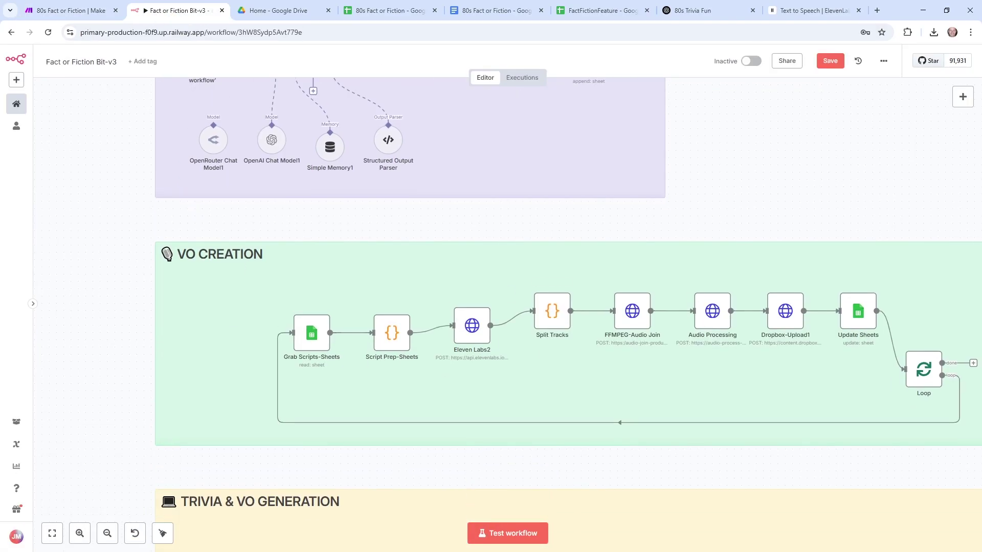
left_click(54, 11)
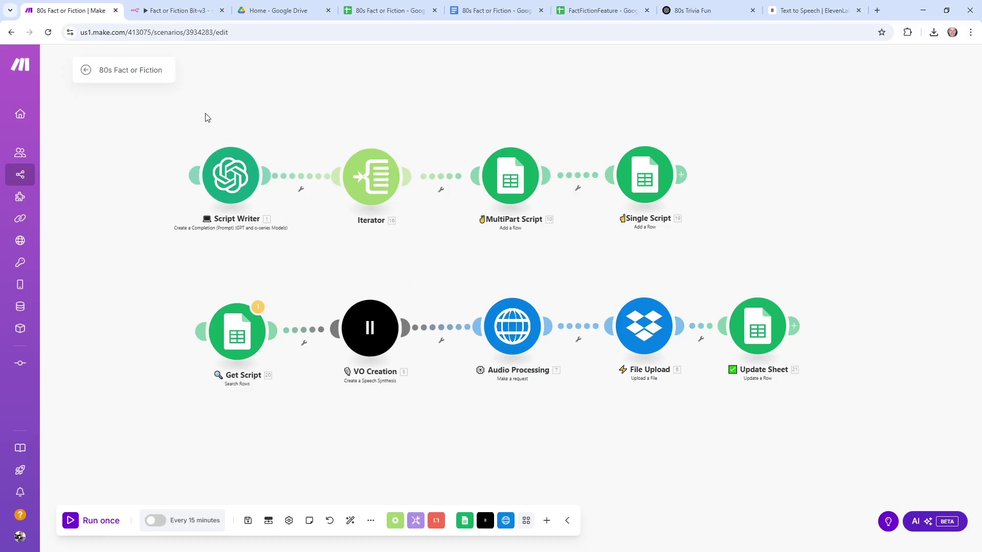
Examine the Get Script module's Google Sheets settings, including sheet name, vo filter, sort order and limit, and close them
left_click_drag(206, 116, 220, 193)
left_click_drag(205, 149, 206, 164)
left_click_drag(232, 68, 238, 462)
left_click_drag(339, 407, 297, 247)
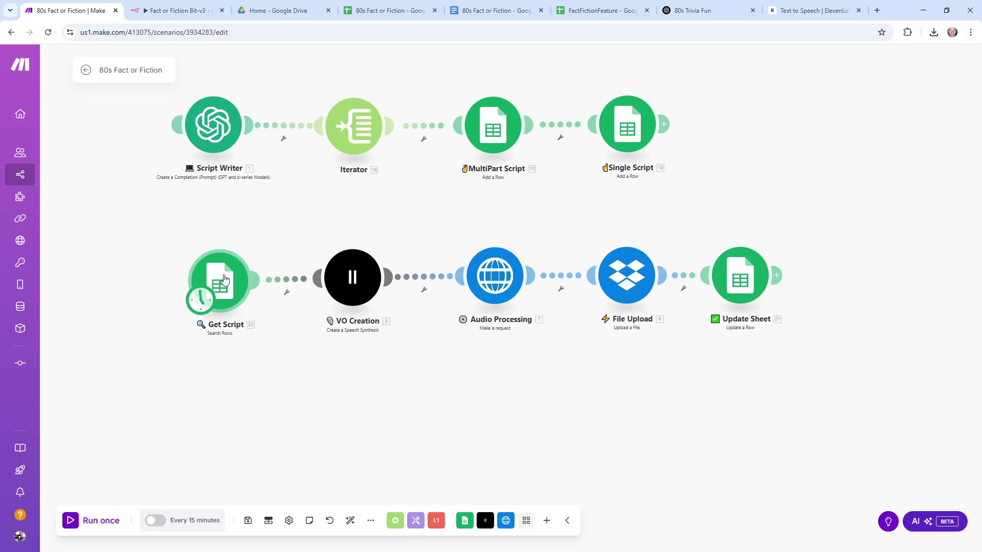
left_click(176, 352)
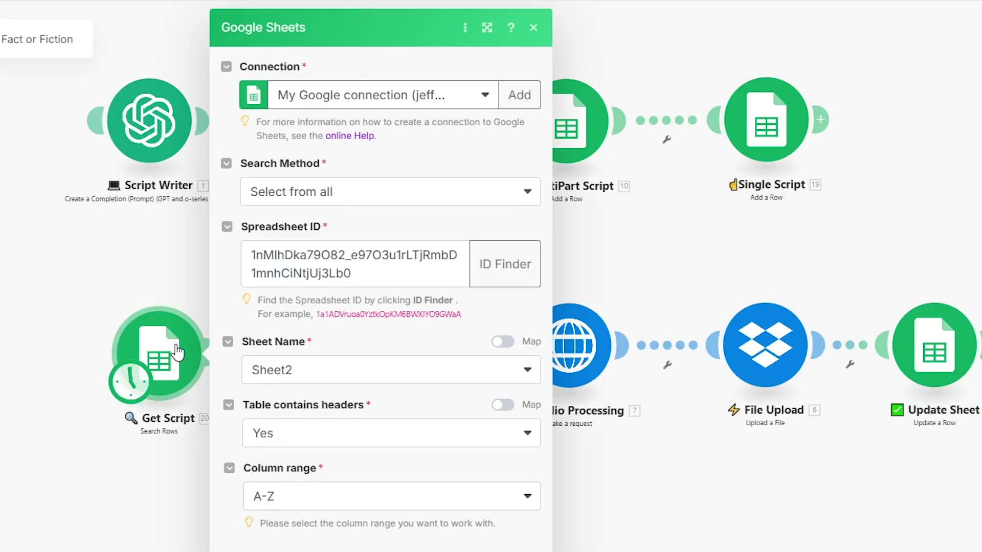
scroll(372, 117, "down", 1)
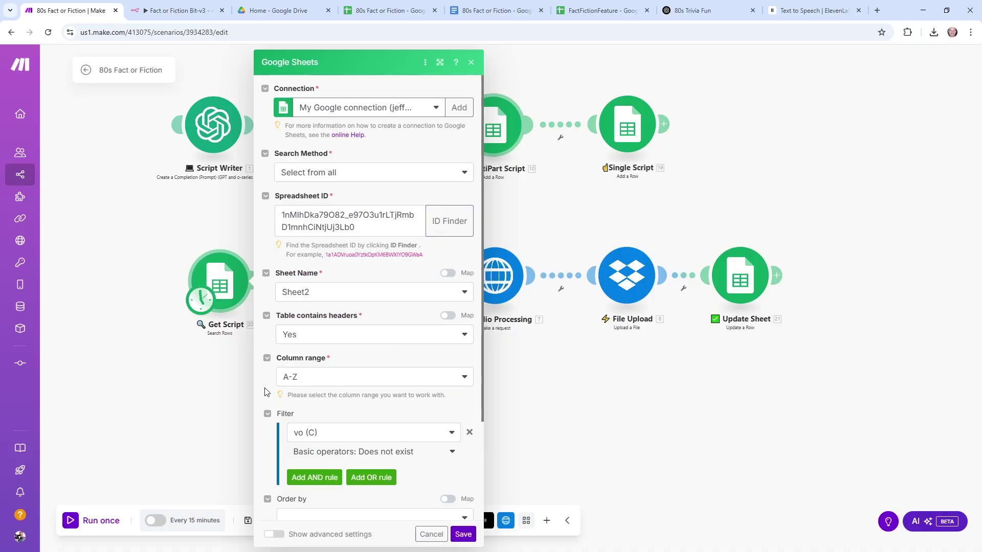
scroll(265, 392, "down", 3)
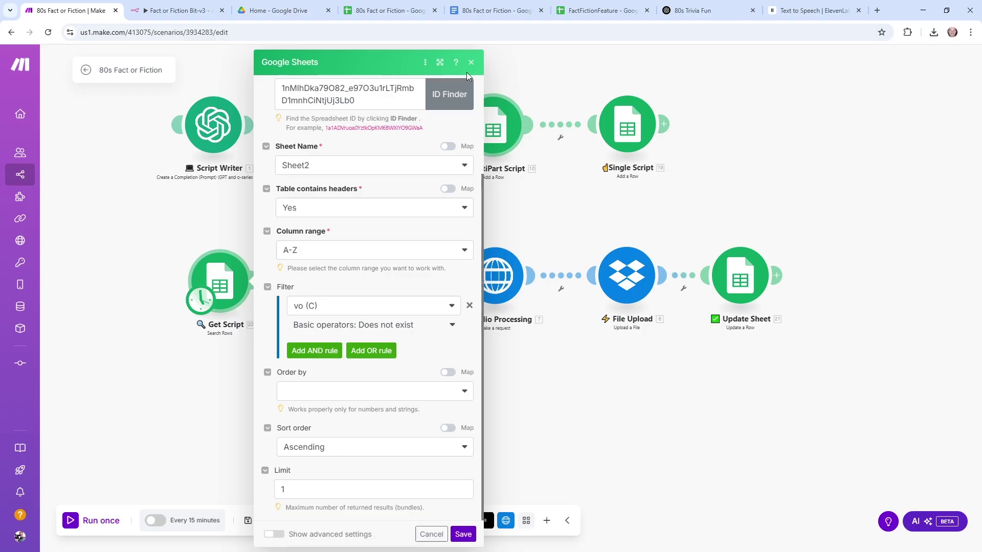
left_click(471, 64)
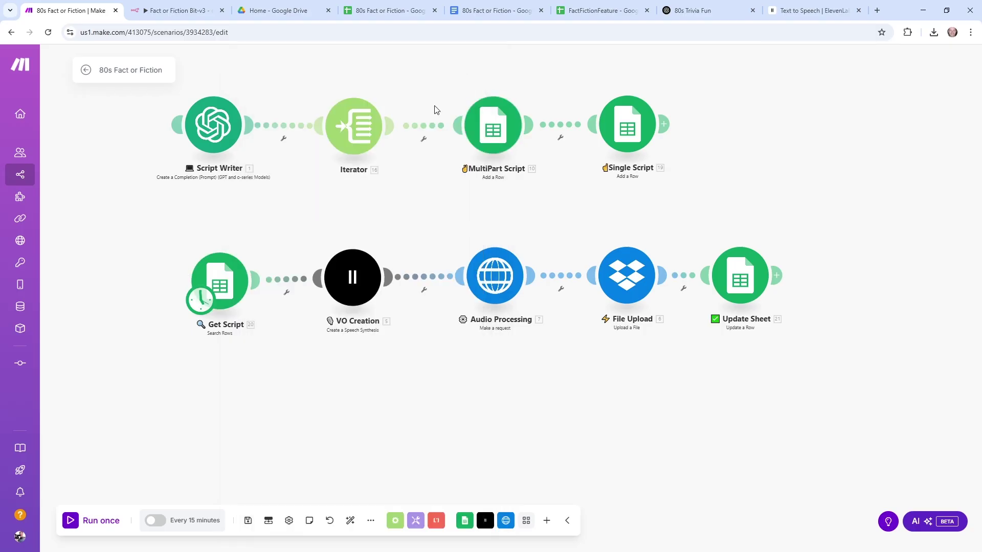
Open the VO Creation module's settings, and in ElevenLabs lower Stability and set Style Exaggeration to 15%
left_click(371, 296)
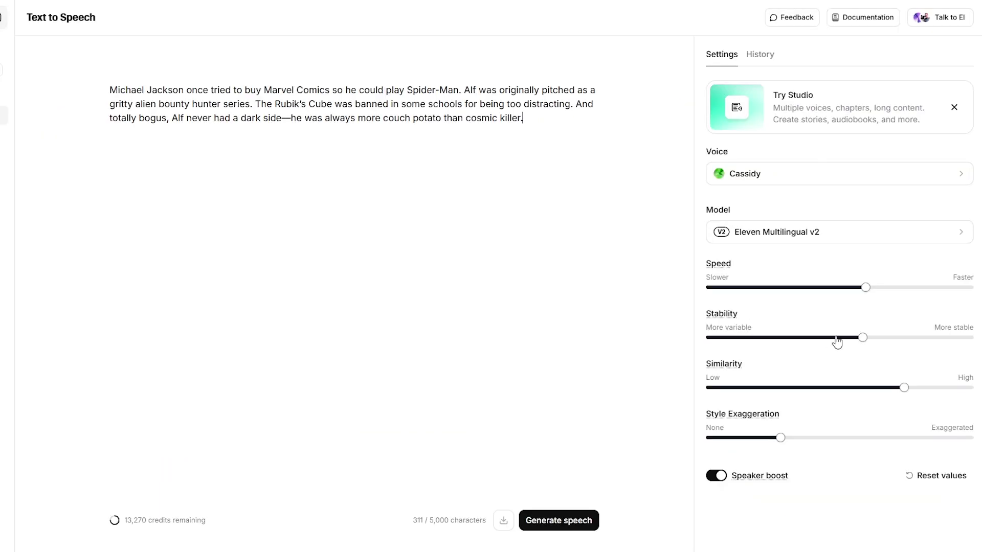
left_click_drag(863, 337, 814, 338)
left_click_drag(684, 466, 639, 466)
mouse_move(747, 444)
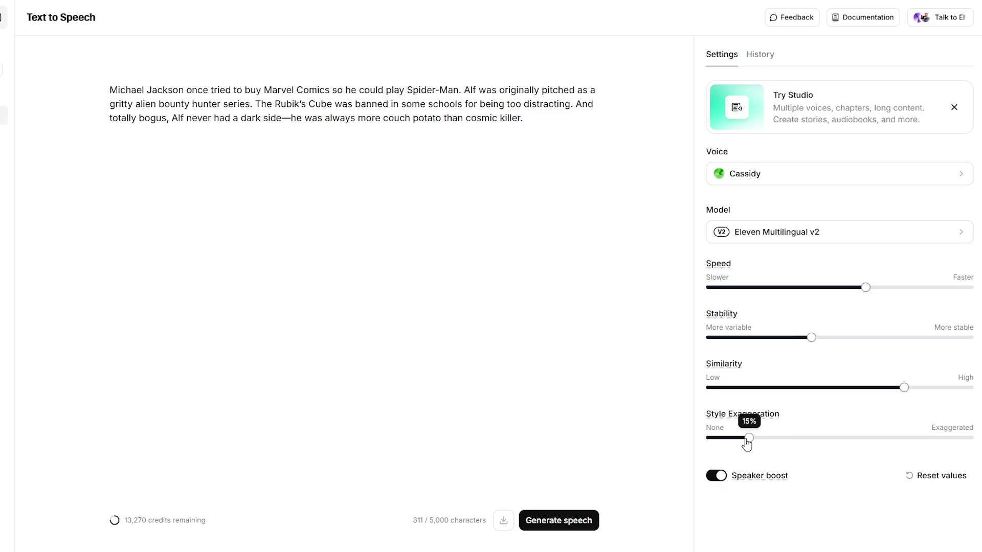
mouse_move(812, 339)
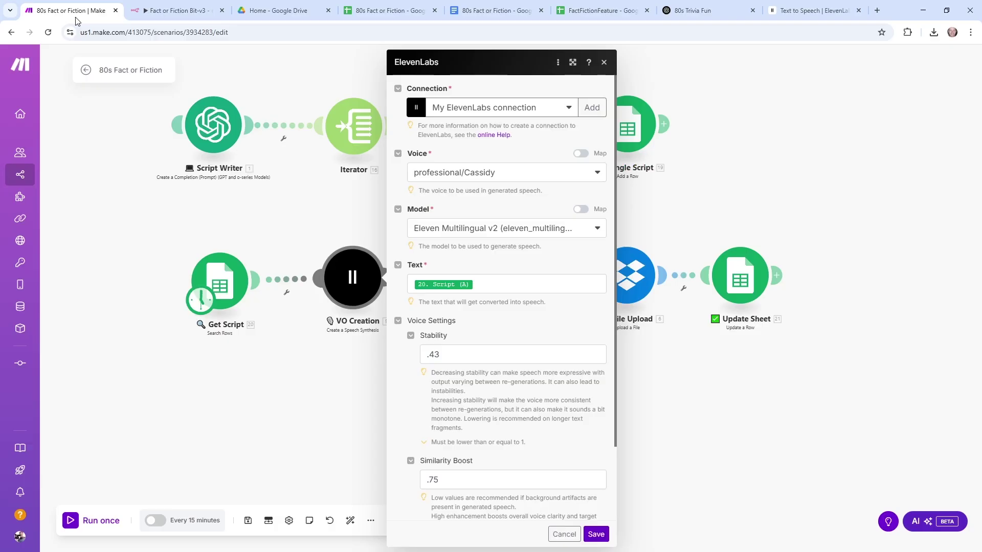
Back in Make, check the VO Creation module's stability, similarity boost and text mapping, and close its settings
left_click(466, 359)
key("Tab")
left_click(529, 284)
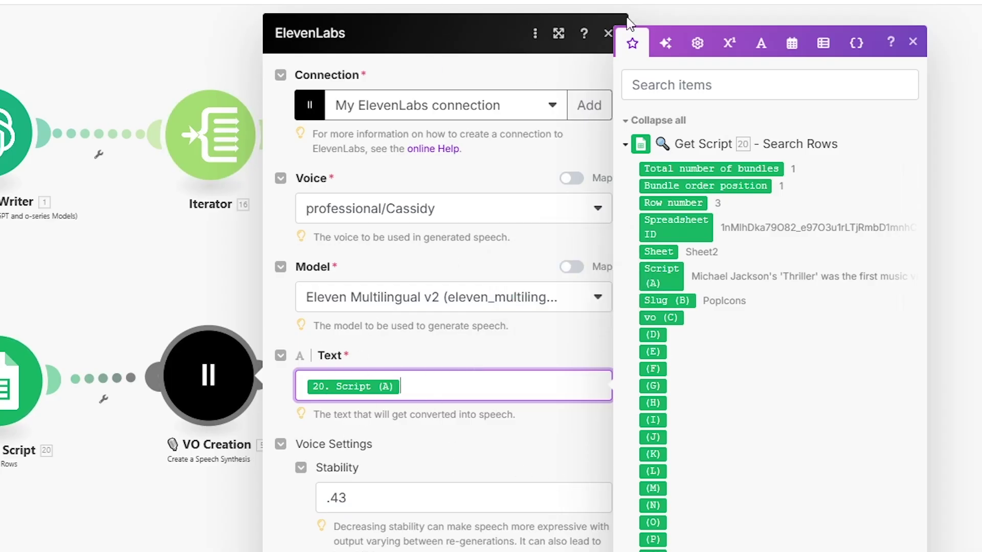
left_click(608, 34)
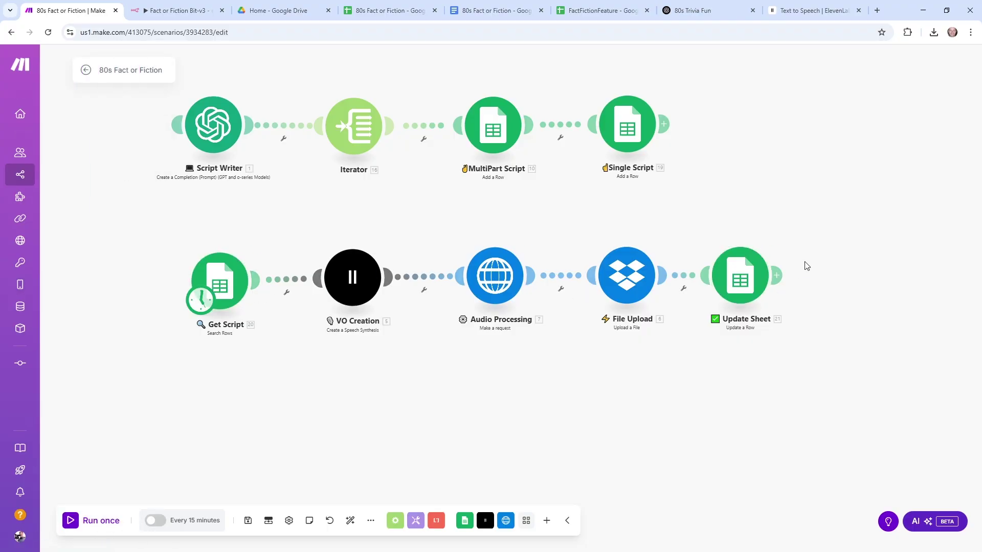
Switch to the FactFictionFeature spreadsheet and review the TEST sheet's columns from trivia1 through combinedScript
left_click(598, 12)
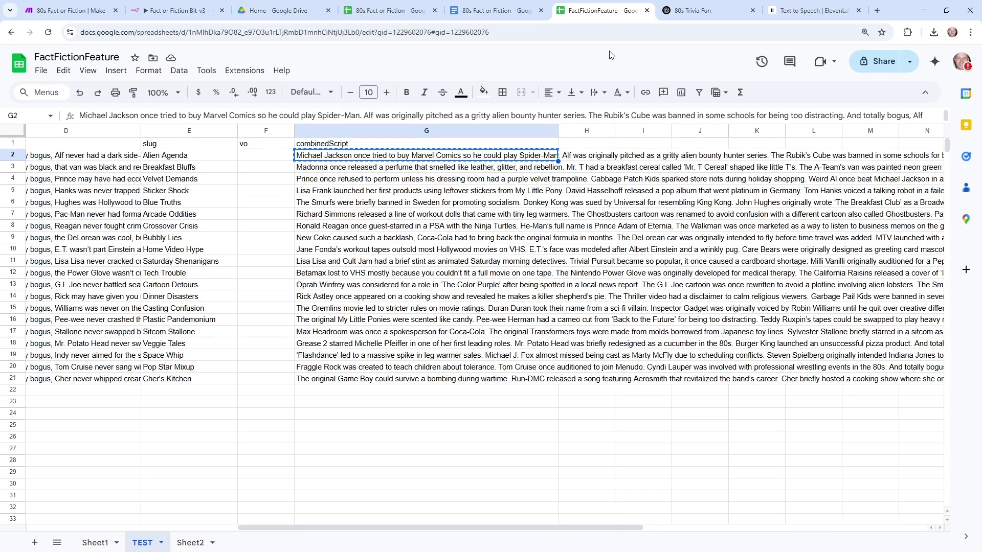
left_click_drag(275, 527, 55, 530)
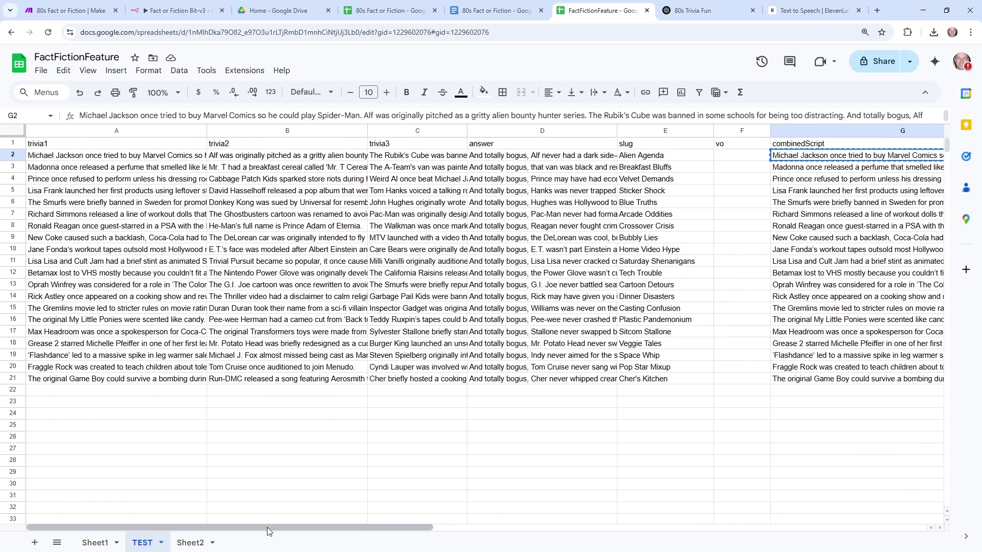
In the Make scenario, review the Dropbox File Upload settings and the Audio Processing HTTP request, leaving both unchanged
key("ctrl+1")
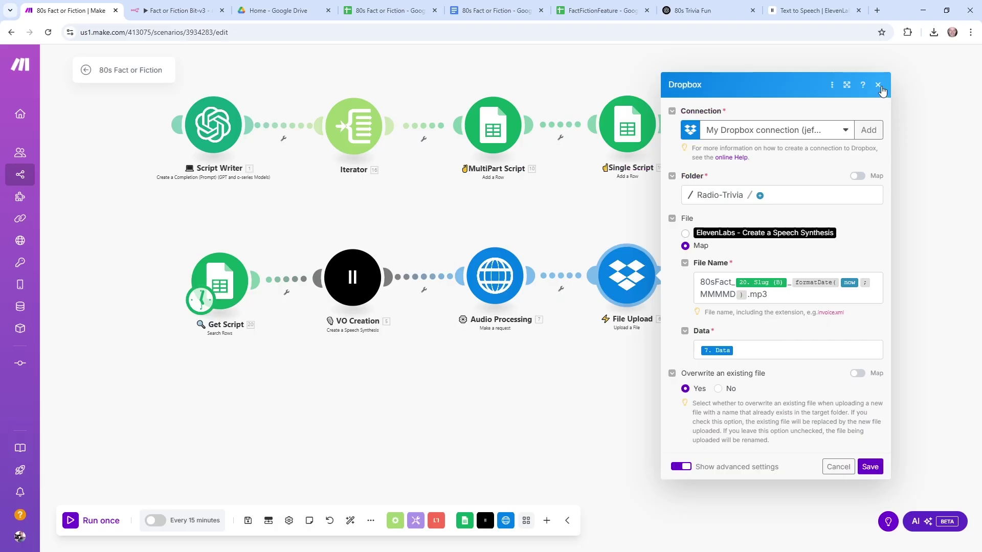
left_click(847, 26)
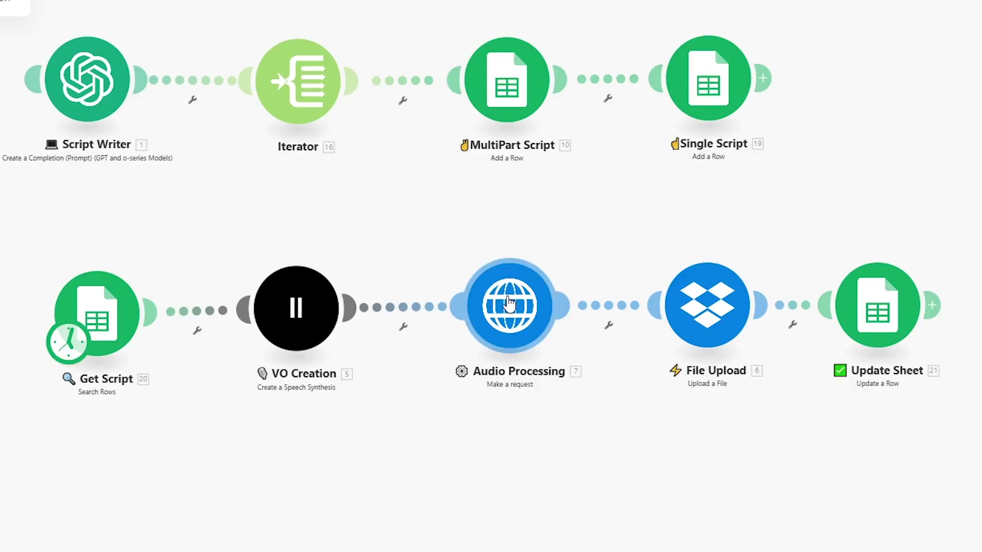
left_click(509, 303)
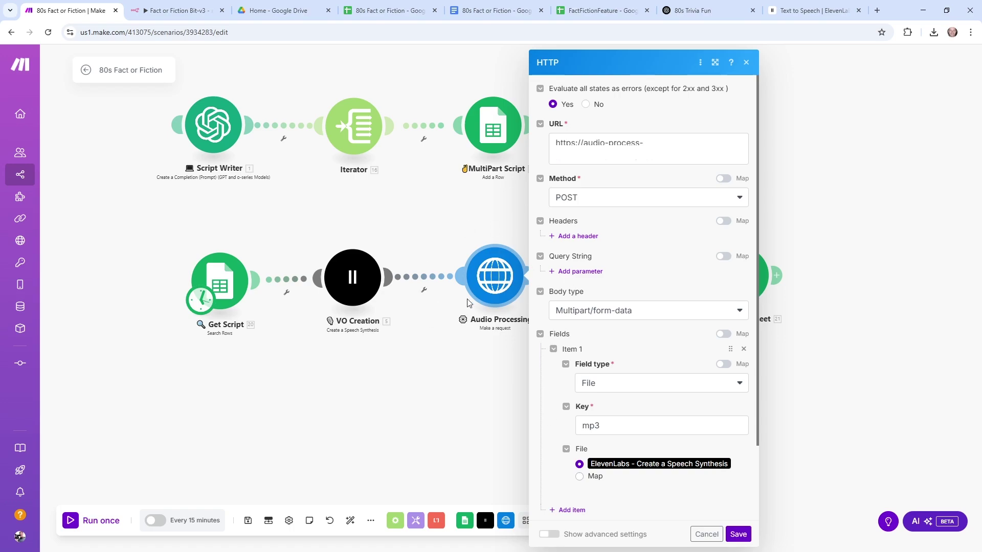
left_click(706, 534)
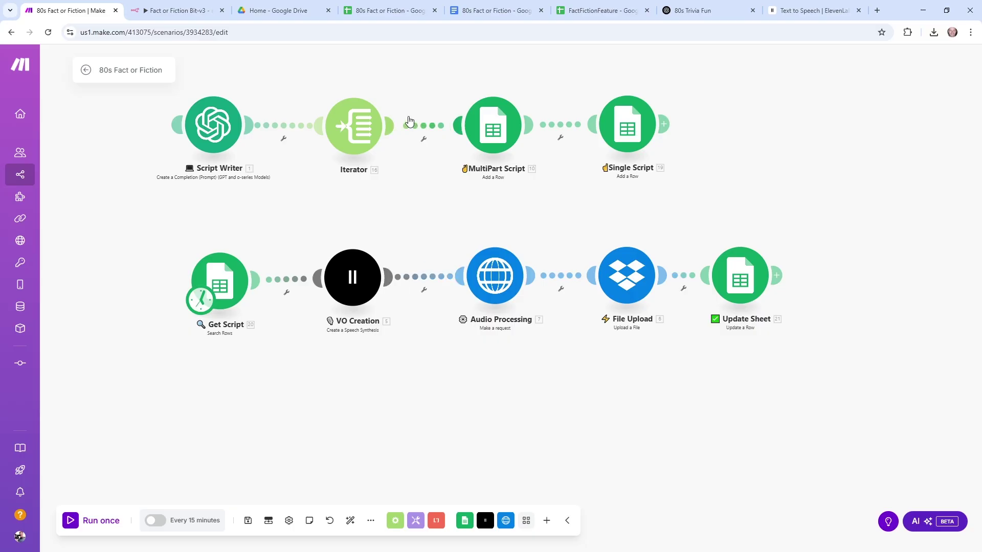
Switch to ElevenLabs Text to Speech and view the history of generated speech
left_click(811, 11)
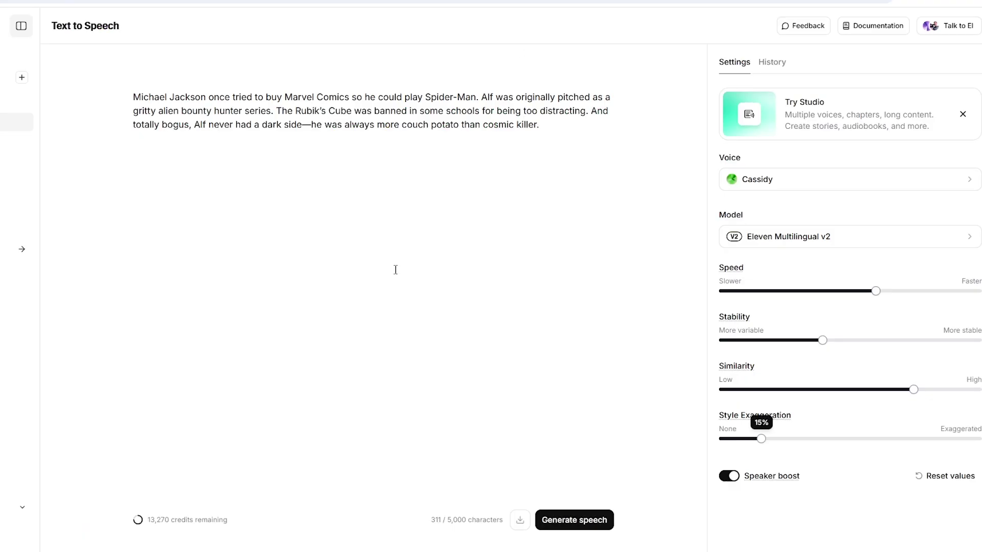
left_click(773, 63)
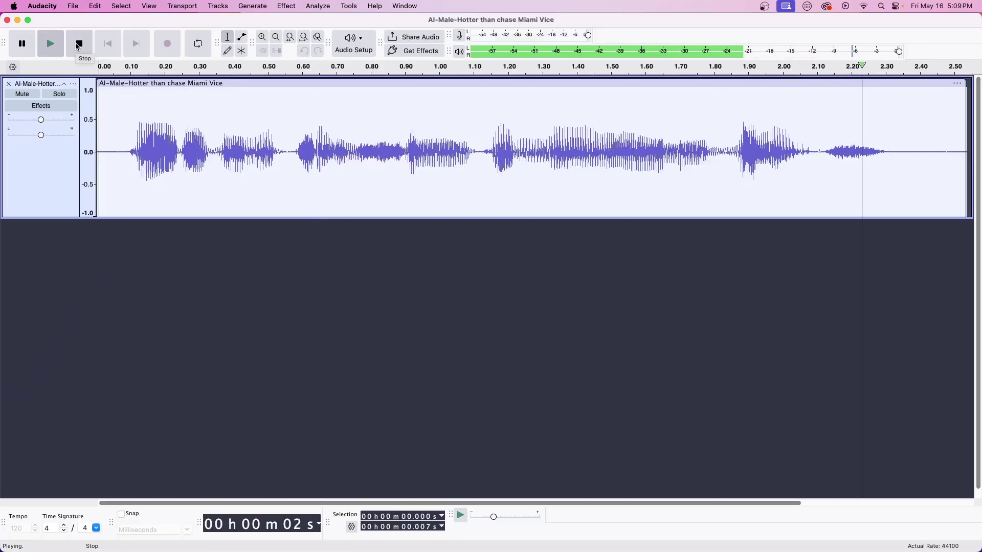
In Audacity, apply the RDJ-AI Voice-Heavy Compression macro to the whole voice clip and play the result from the start
left_click(257, 84)
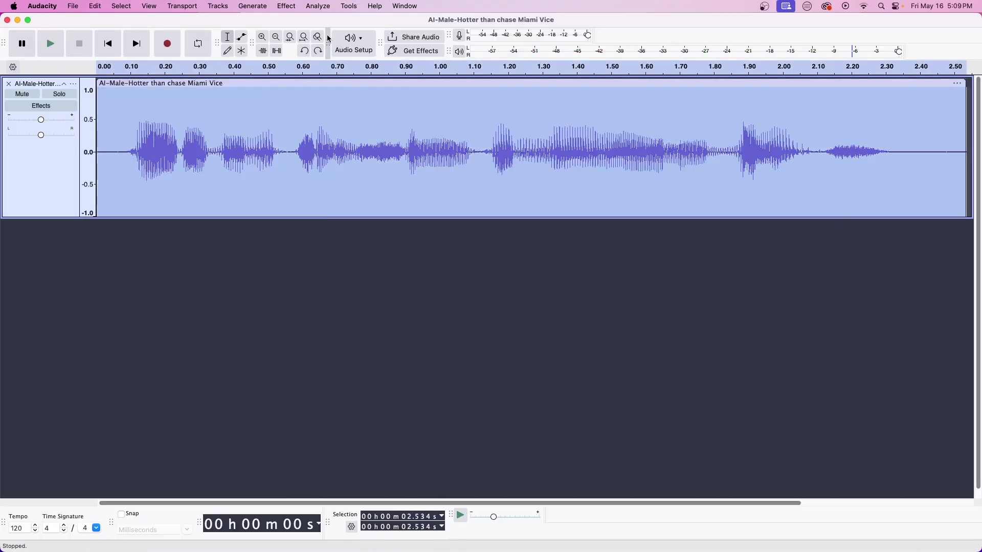
left_click(347, 6)
mouse_move(360, 48)
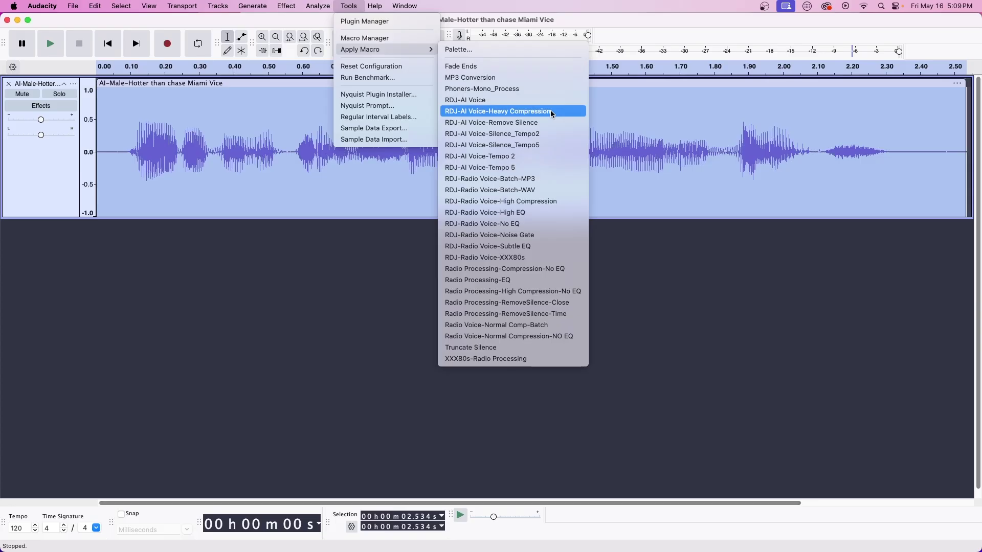
left_click(551, 111)
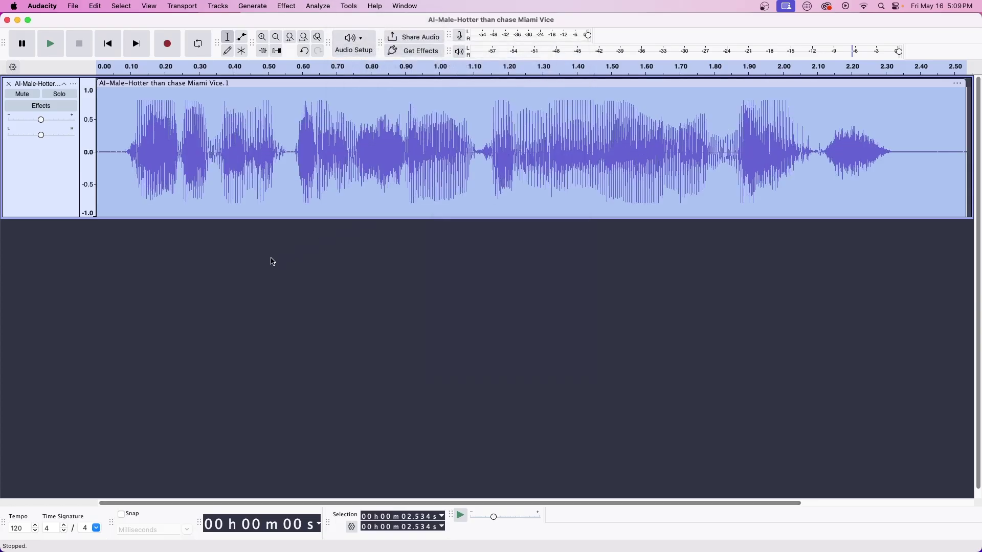
left_click_drag(108, 133, 103, 120)
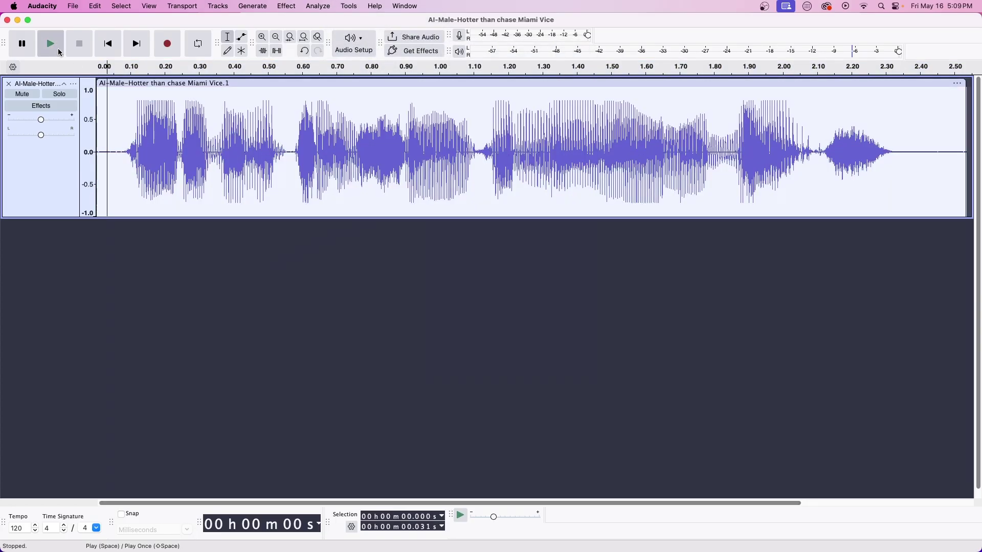
left_click(58, 49)
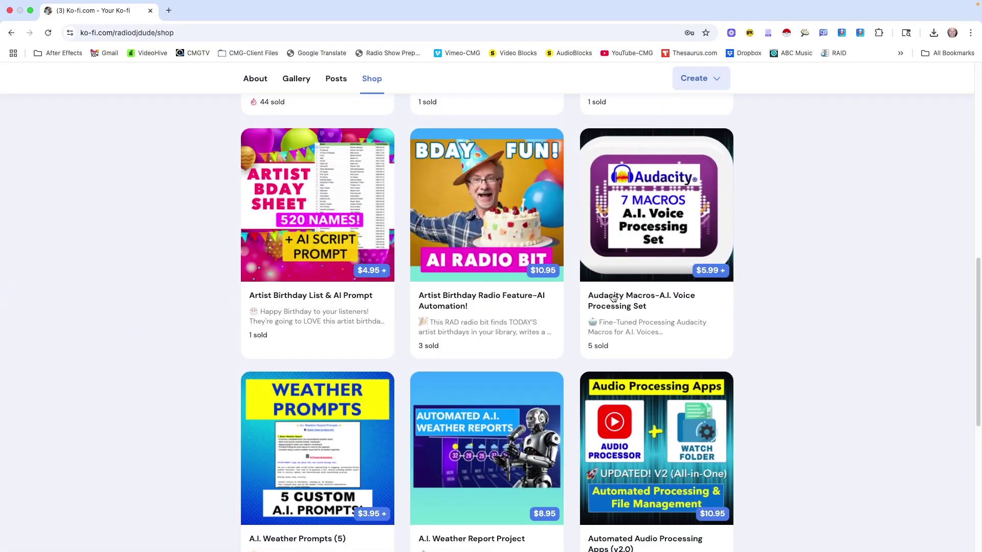
View the product page and images of Audacity Macros-A.I. Voice Processing Set in the Ko-fi shop
left_click(613, 298)
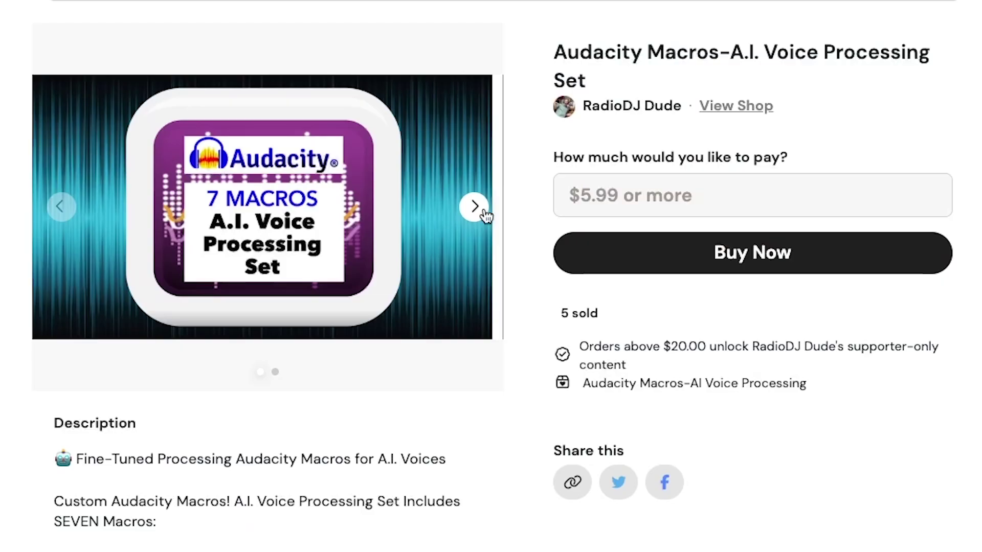
left_click(472, 250)
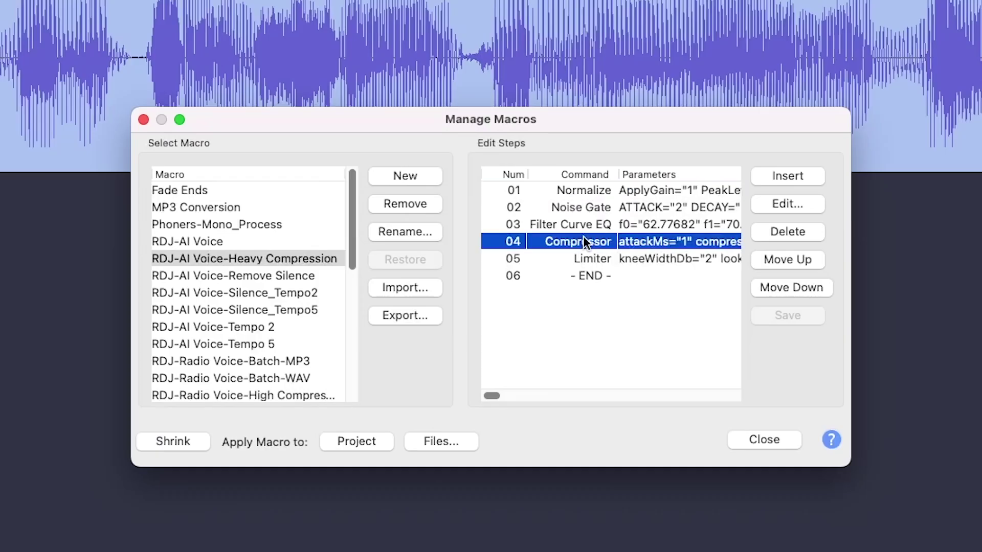
Inspect the Compressor and Limiter settings of Audacity's RDJ-AI Voice-Heavy Compression macro without changing them
double_click(584, 238)
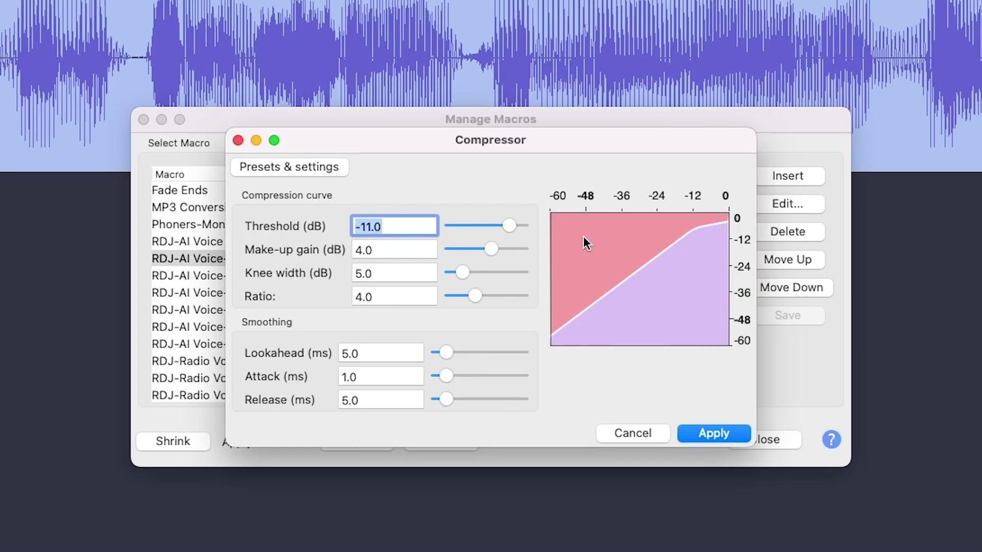
left_click(679, 437)
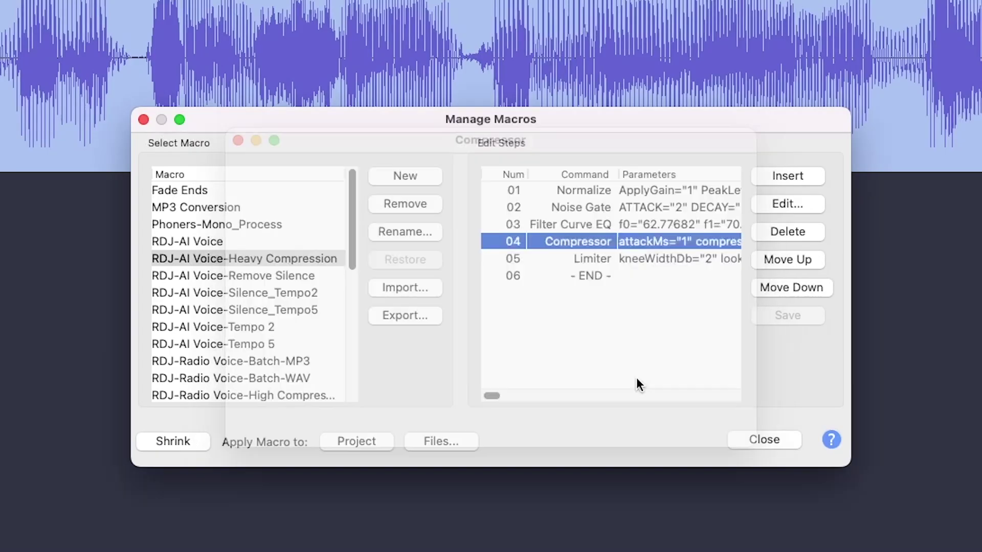
double_click(587, 258)
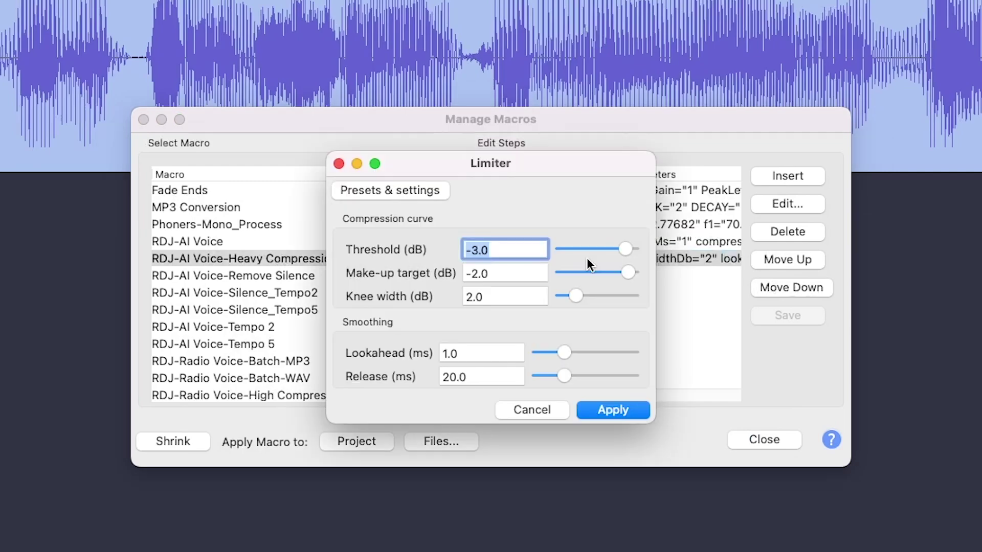
left_click(532, 410)
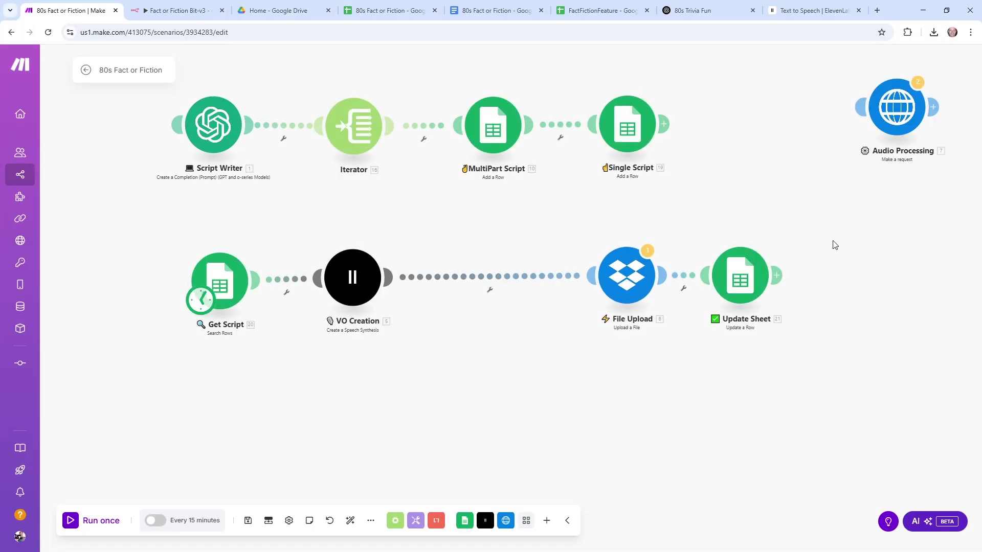
In Make, move File Upload and Update Sheet closer to VO Creation and run the scenario once
left_click_drag(832, 247, 618, 321)
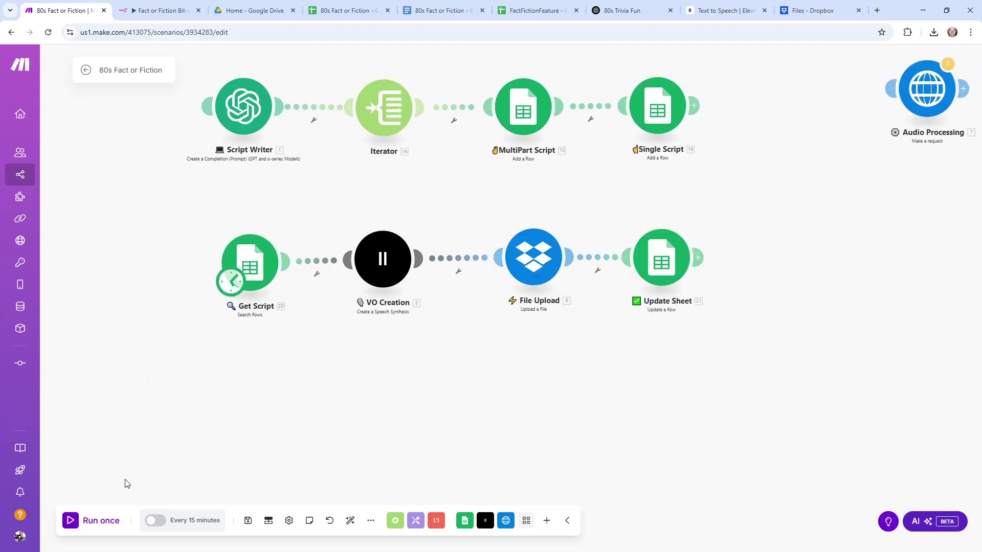
left_click(70, 521)
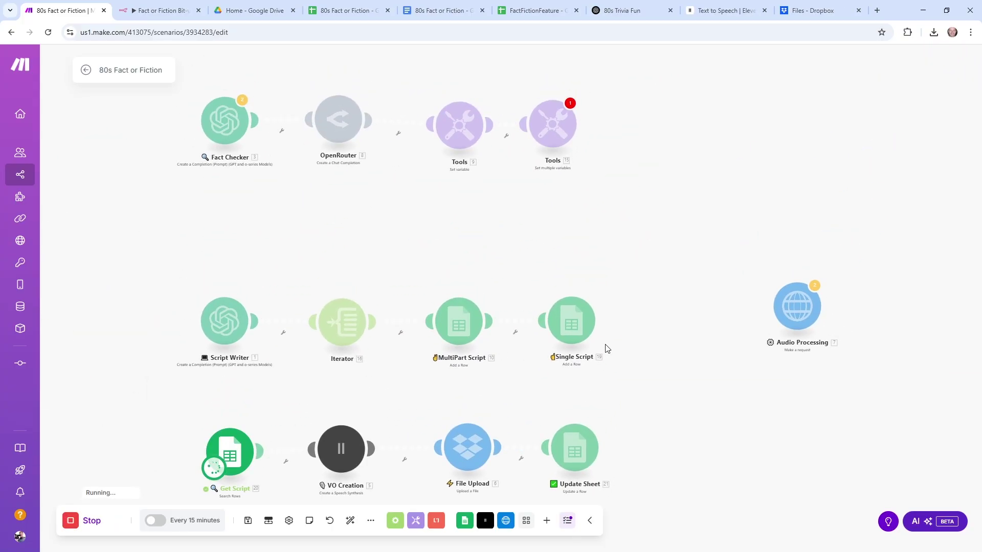
Check the arcadeMayhem row in the FactFictionFeature sheet, looking at its vo cell and its script text
scroll(666, 238, "up", 3)
left_click_drag(275, 223, 423, 203)
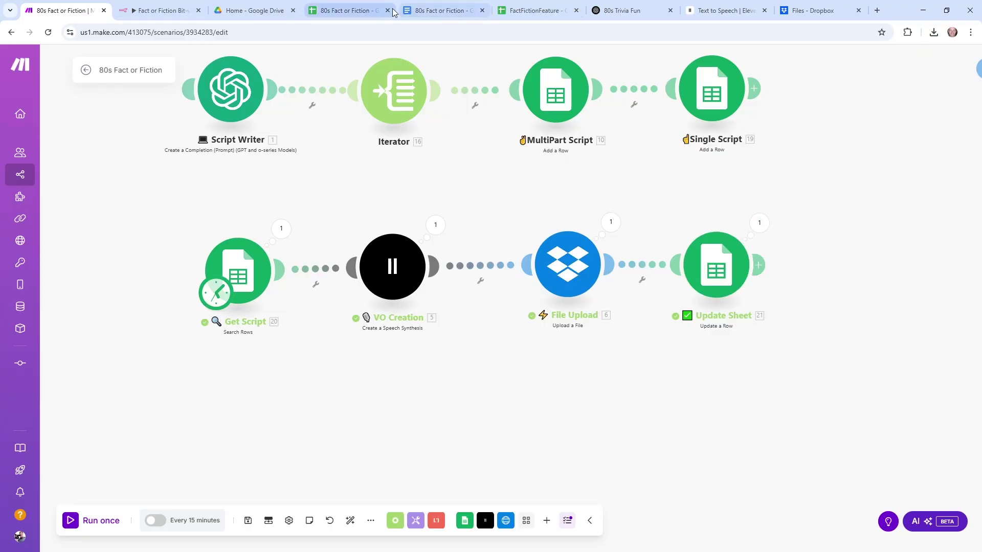
left_click(534, 11)
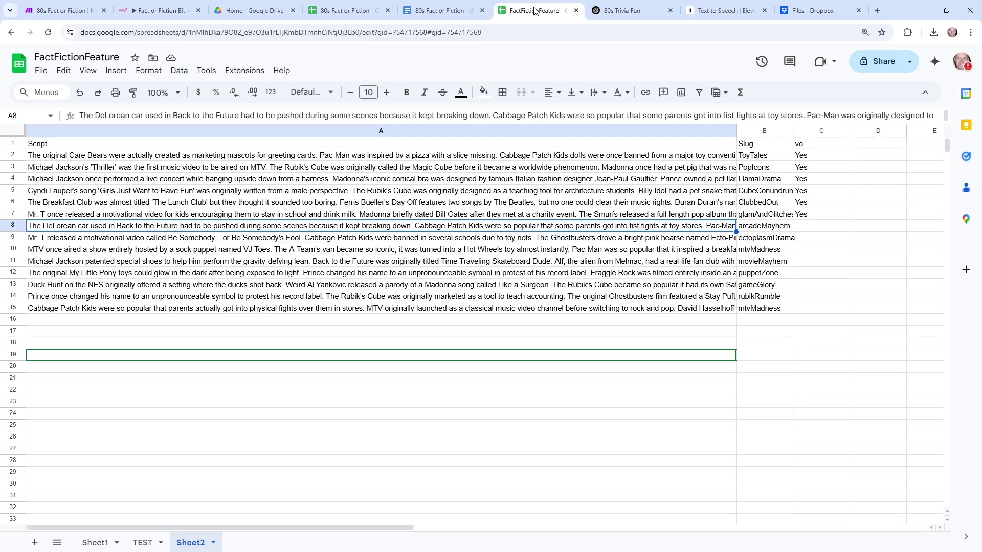
left_click(812, 227)
left_click(125, 229)
In Dropbox, play 80sFact_arcadeMayhem_May12.mp3 from the Radio-Trivia folder and compare the waveform positions around 5 and 11 seconds
left_click(814, 11)
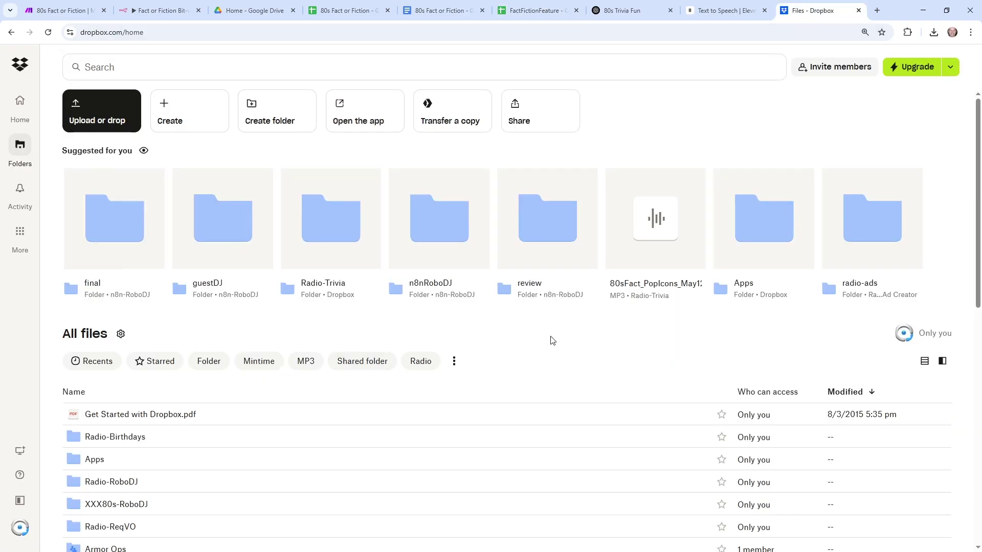
left_click(331, 241)
scroll(280, 358, "down", 3)
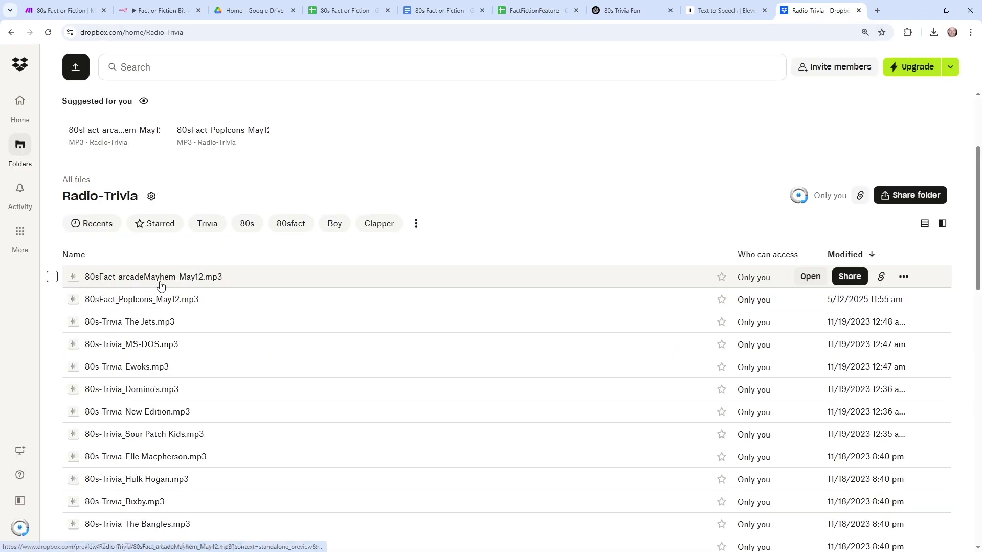
left_click(607, 534)
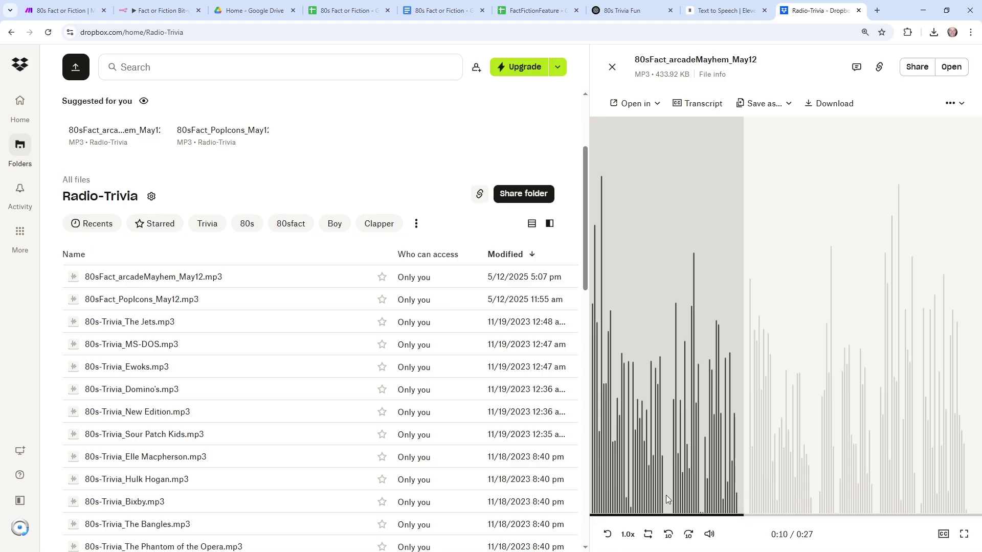
left_click(666, 495)
left_click(748, 499)
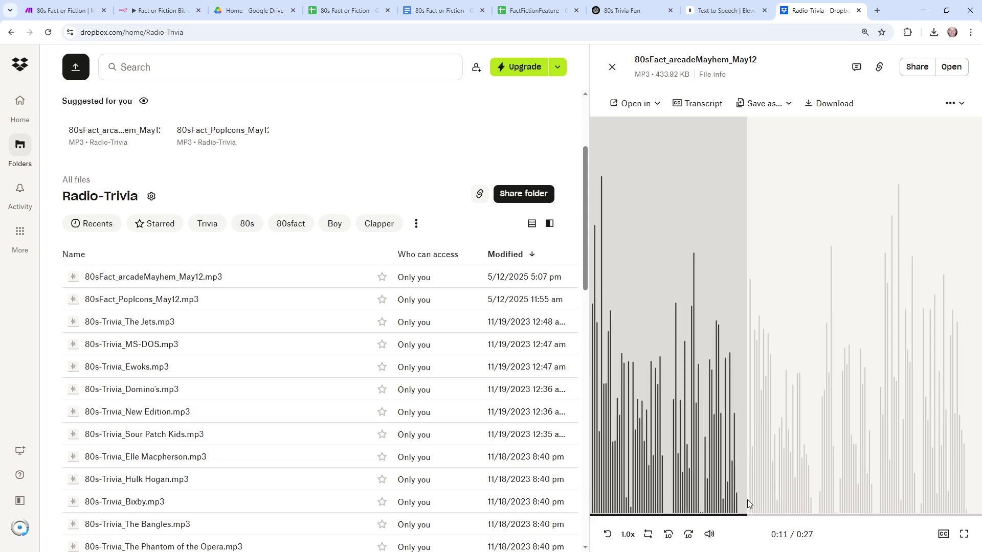
left_click(668, 499)
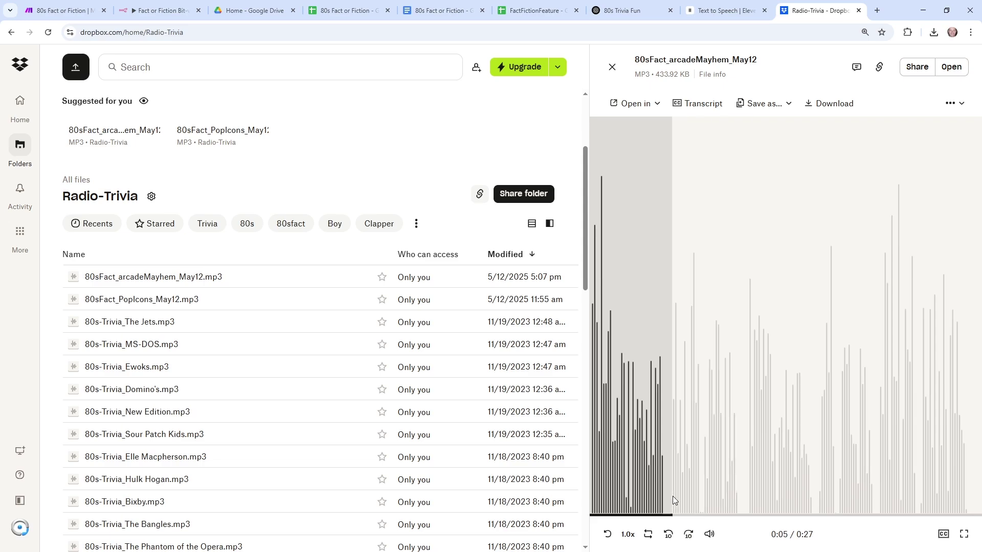
left_click(747, 499)
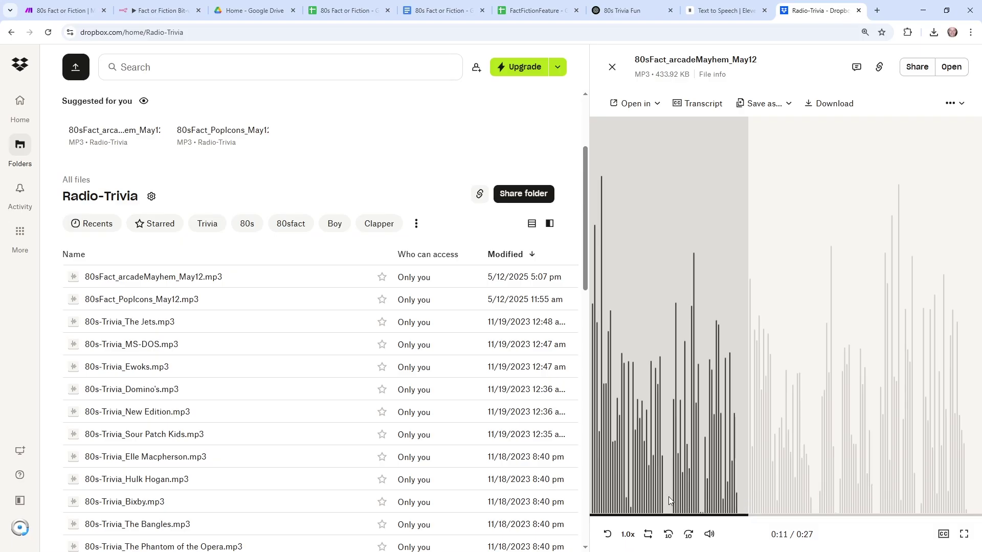
In Make, insert the Audio Processing module between VO Creation and File Upload, and run the scenario once
key("ctrl+1")
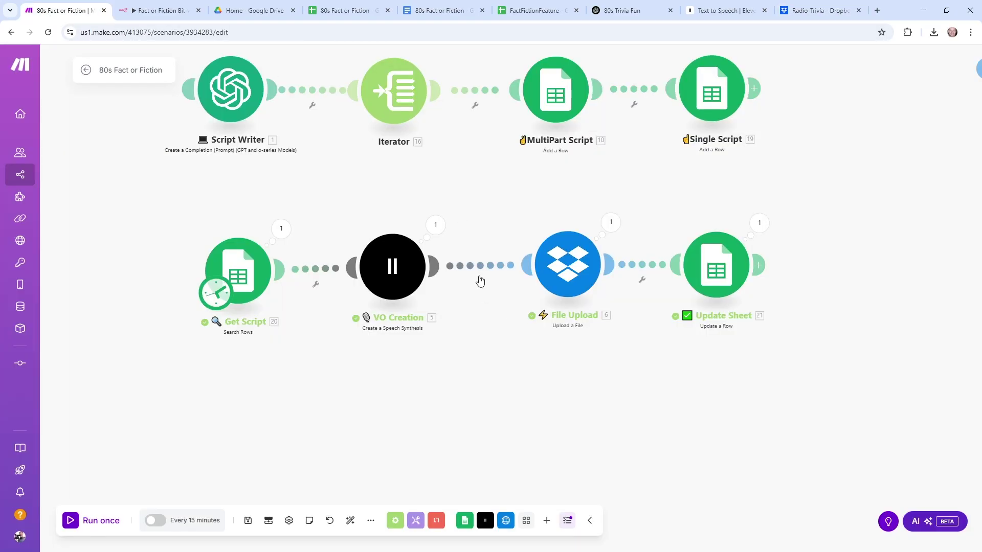
left_click(481, 286)
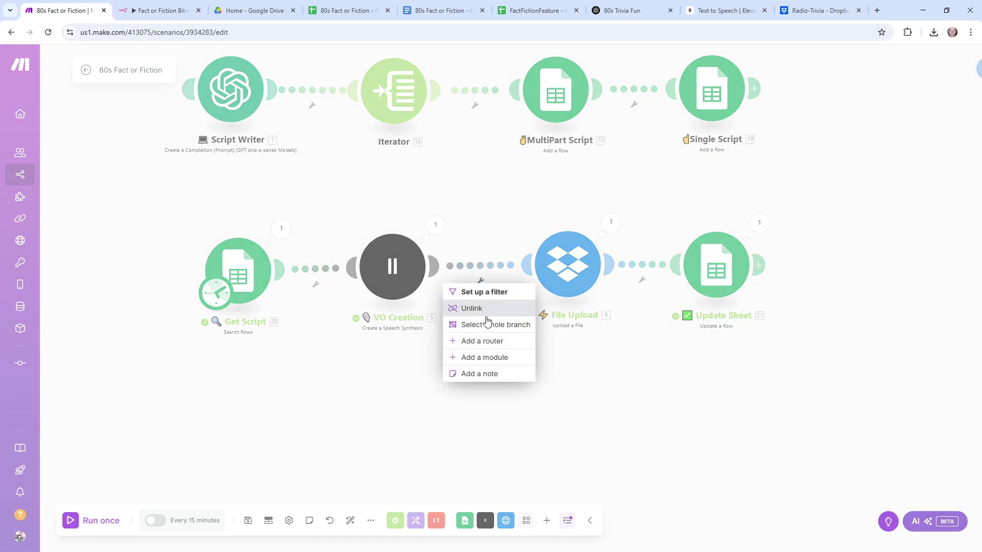
left_click(482, 310)
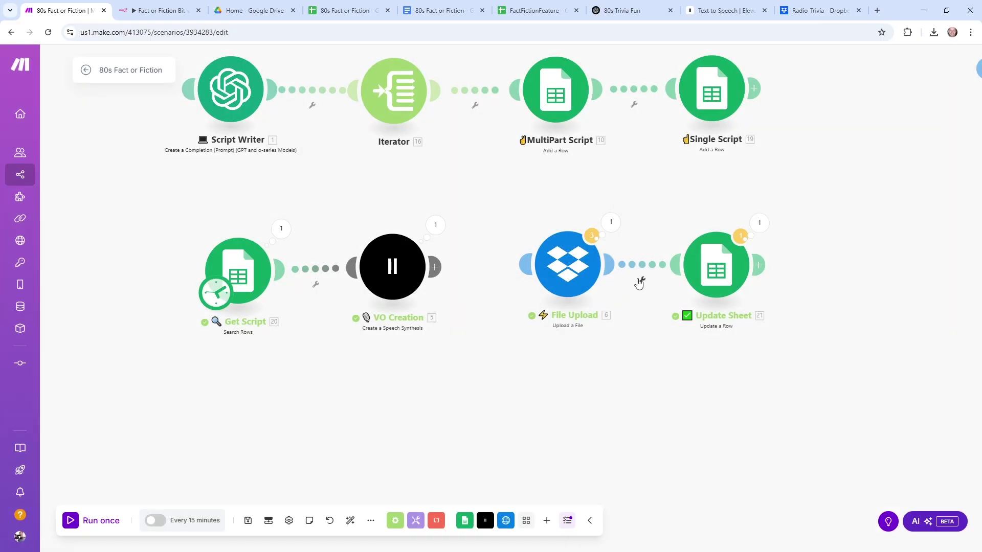
left_click(639, 283)
left_click(636, 306)
left_click_drag(596, 263, 943, 267)
left_click_drag(537, 265, 440, 326)
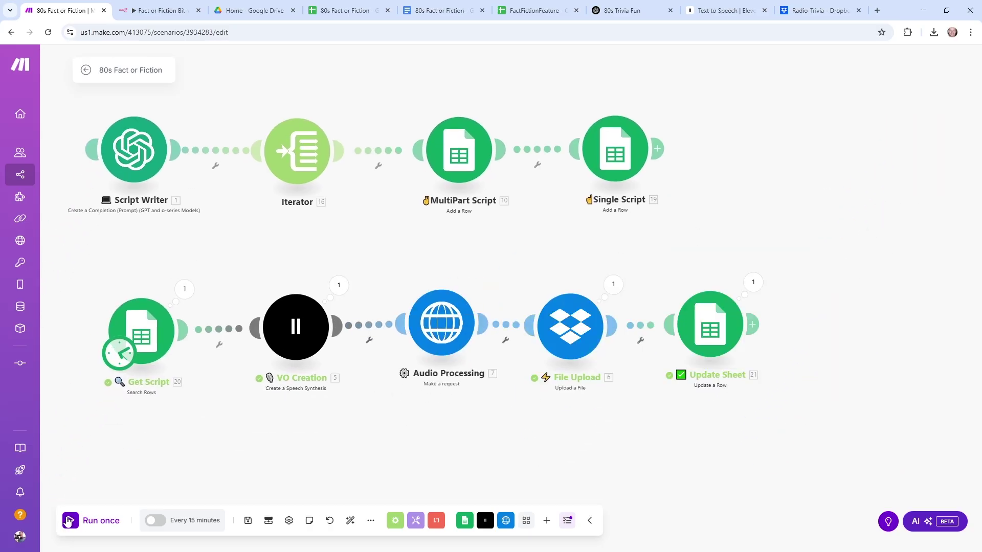
left_click(68, 521)
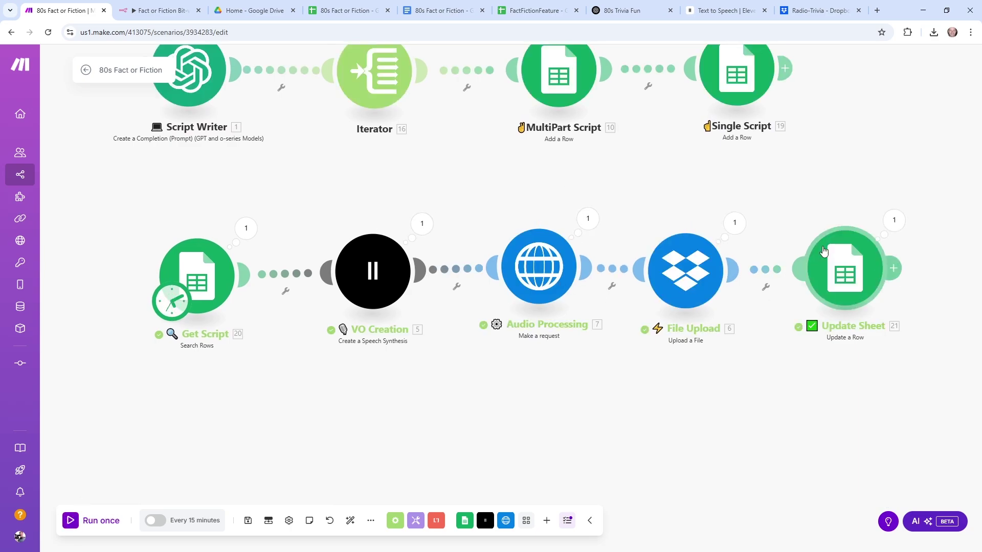
In Dropbox, reopen 80sFact_arcadeMayhem_May12.mp3 in the Radio-Trivia folder and play the newly uploaded version
left_click(808, 14)
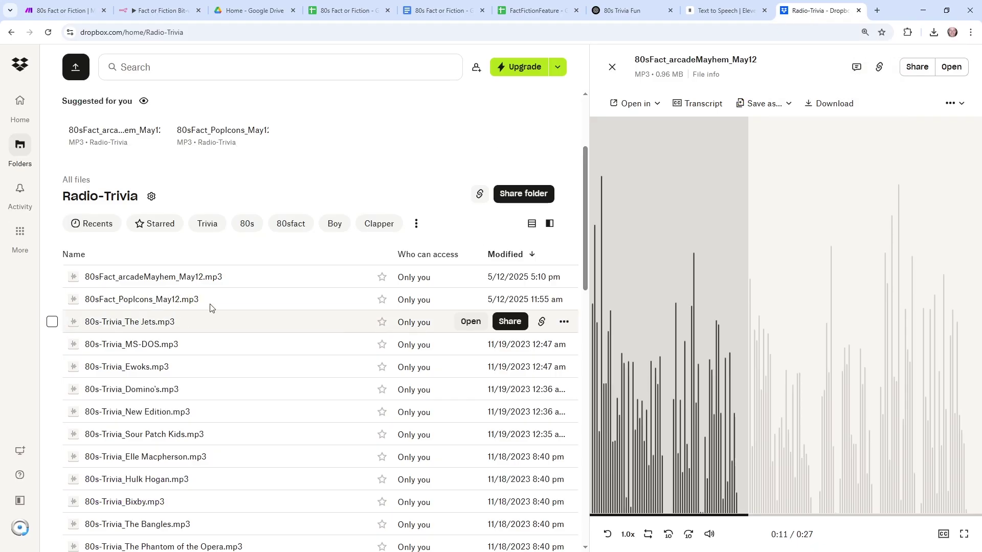
left_click(153, 276)
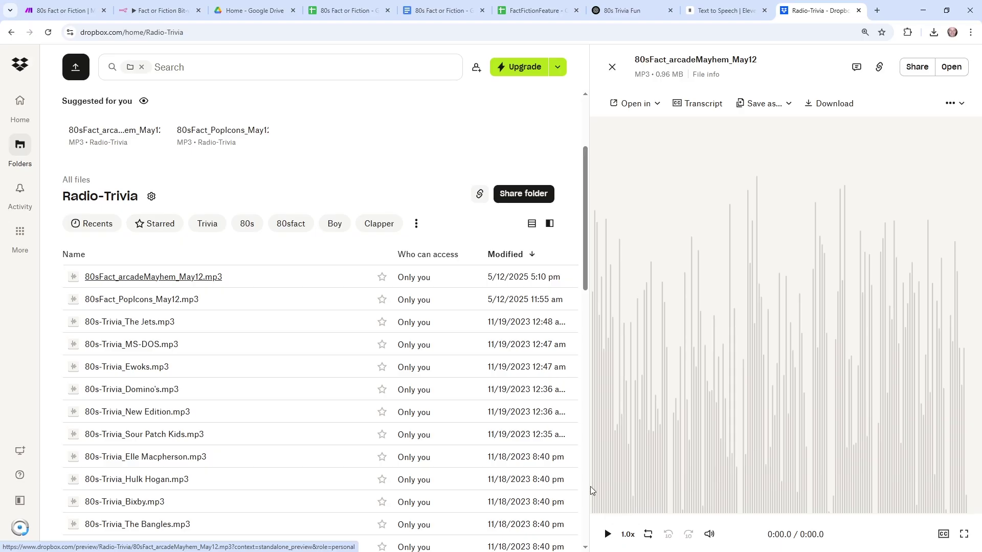
left_click(608, 534)
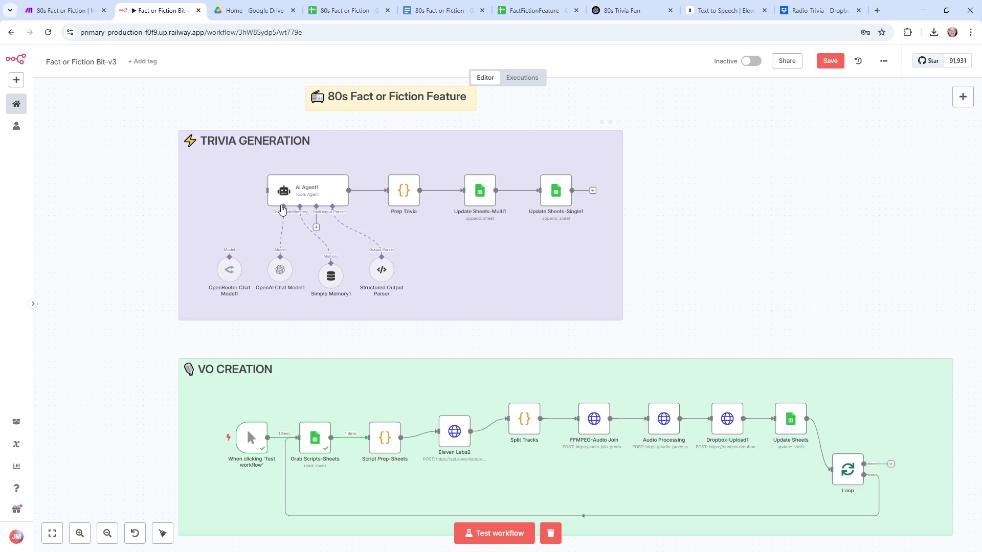
In n8n's VO Creation section, disconnect Update Sheets from the Loop node and run the workflow test
scroll(154, 259, "down", 5)
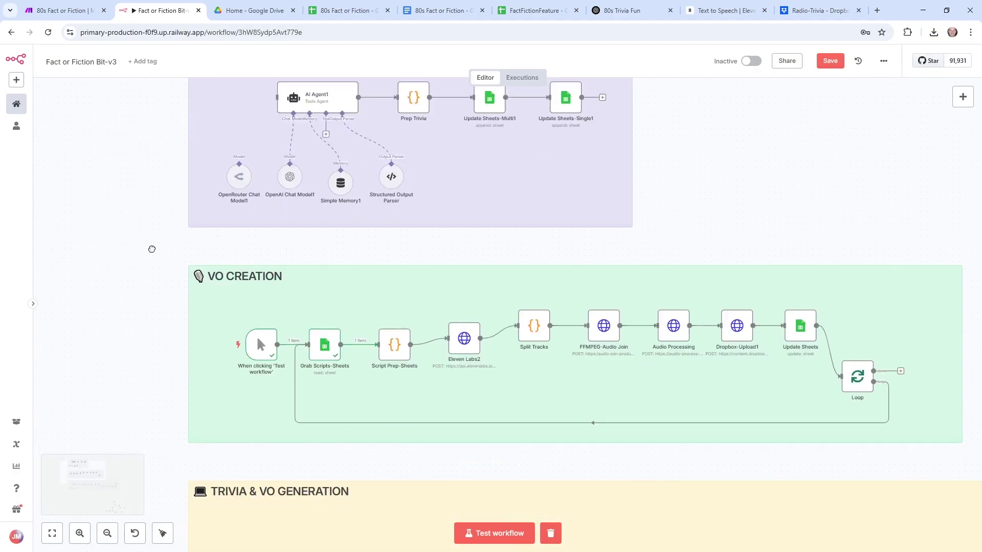
scroll(123, 214, "down", 1)
scroll(117, 221, "up", 1)
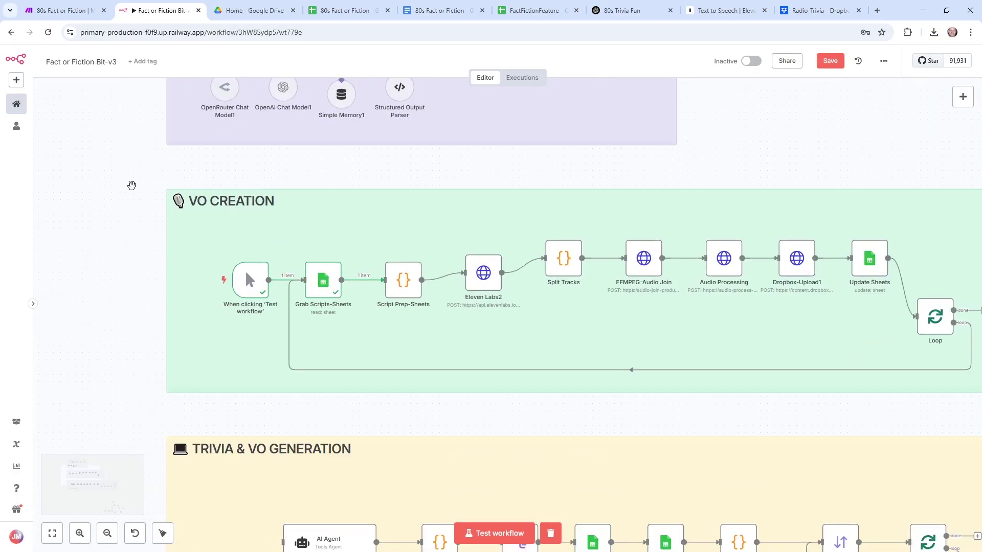
scroll(131, 184, "up", 1)
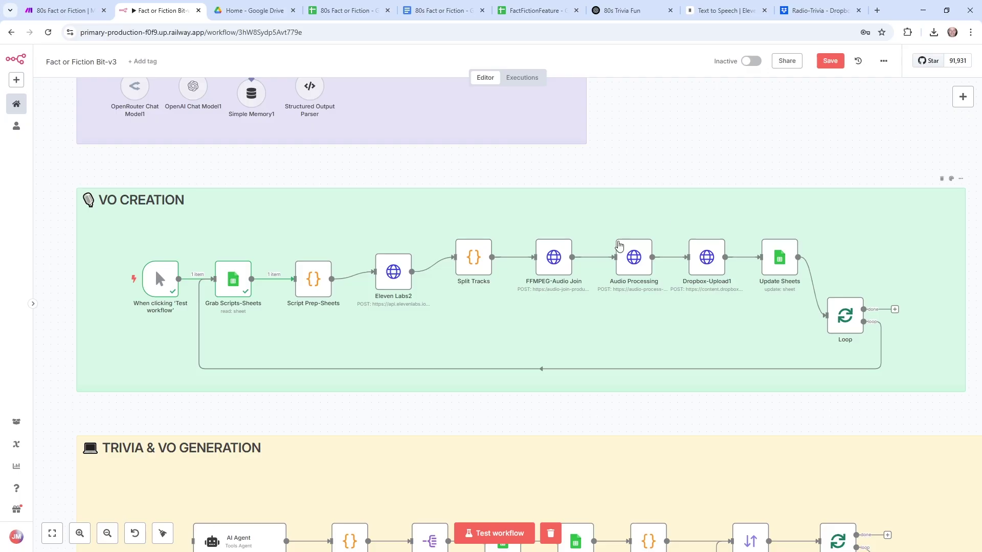
left_click(554, 259)
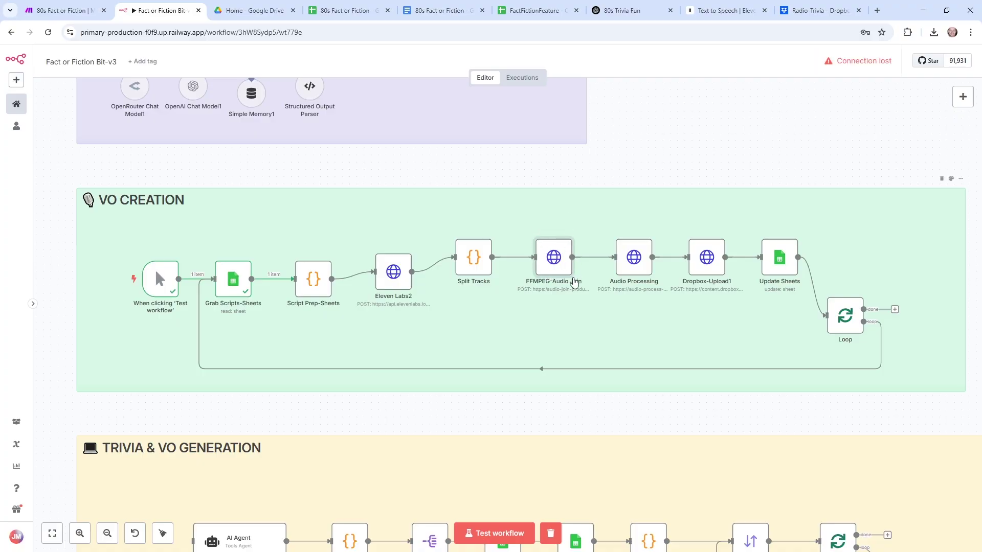
mouse_move(542, 266)
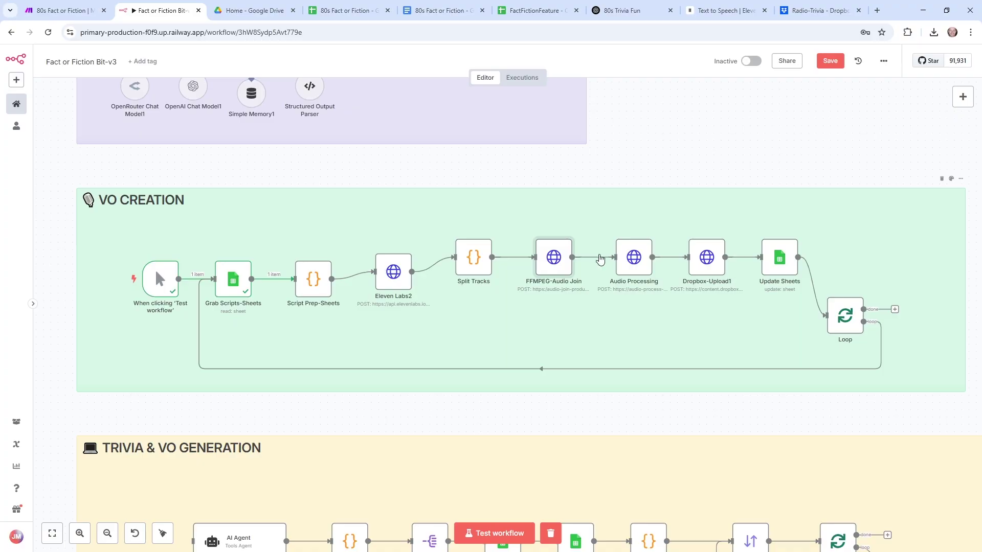
left_click(819, 287)
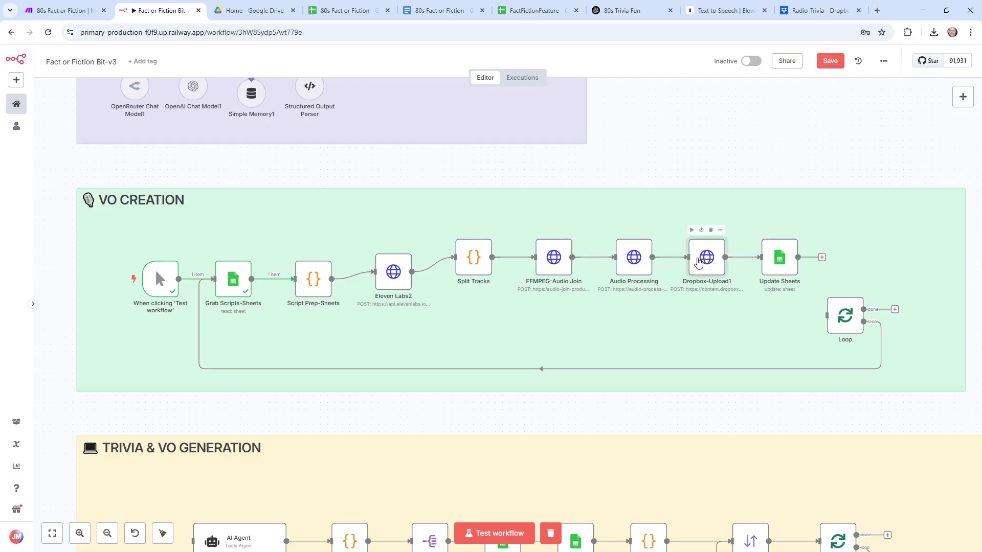
left_click(507, 532)
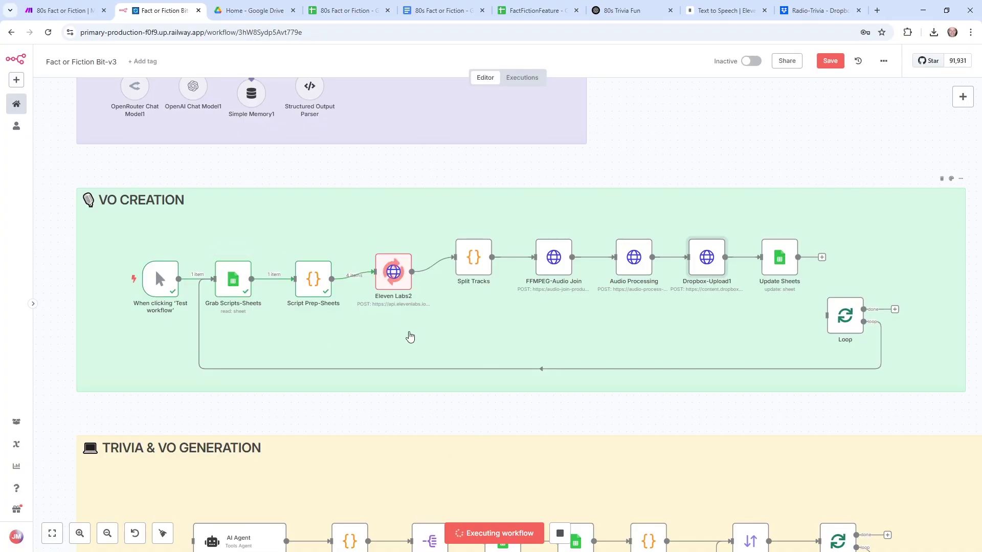
Inspect the Dropbox-Upload1 node's output and play fact_arcadeMayhem2.mp3 from the final folder in Dropbox
mouse_move(359, 376)
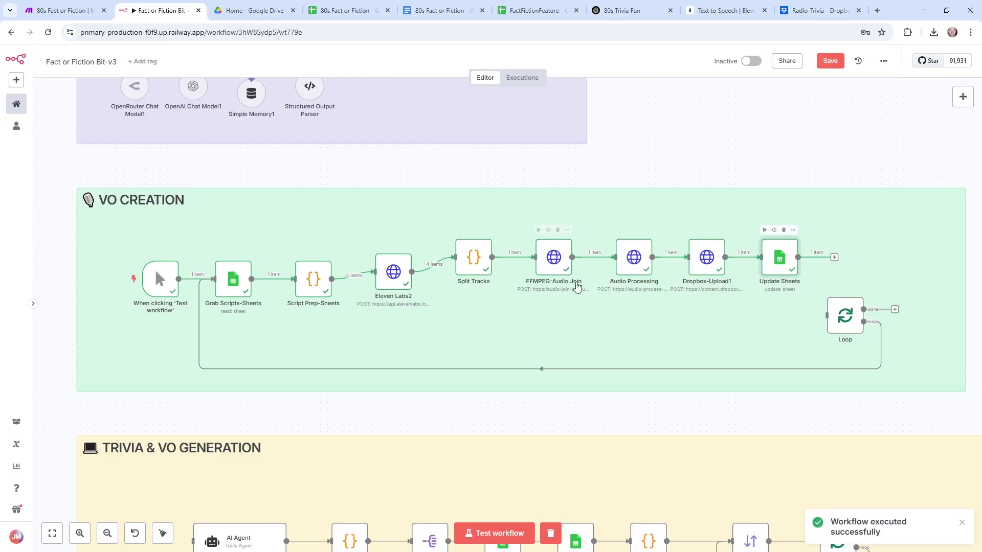
mouse_move(709, 264)
double_click(709, 270)
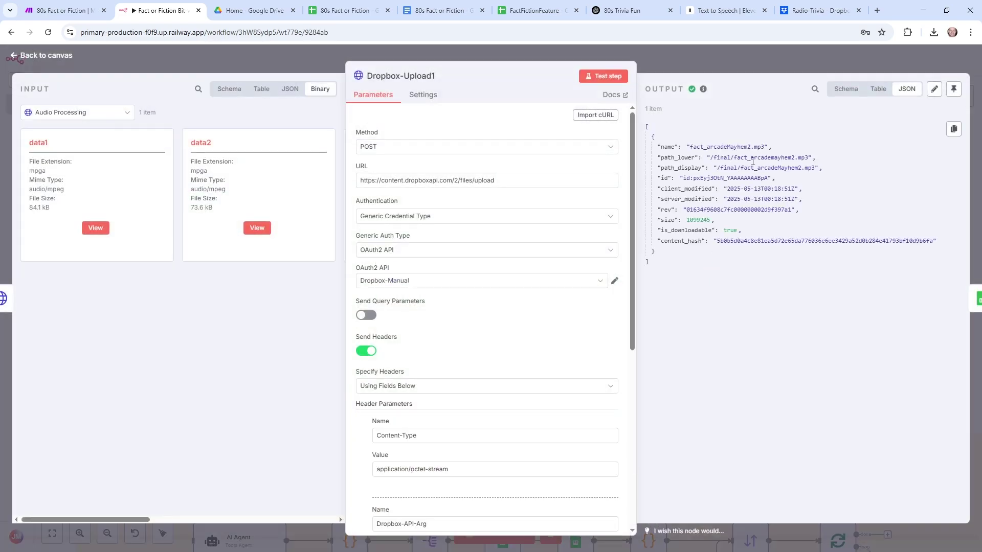
left_click(608, 535)
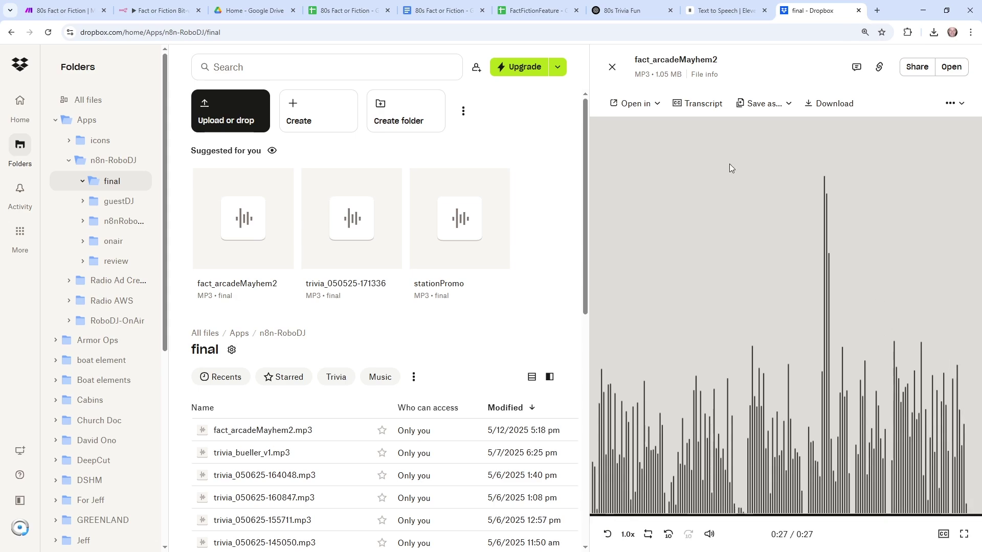
Read the separate script parts of the arcadeMayhem2 entry in B37 to D37 of the 80s Fact or Fiction sheet
left_click(158, 10)
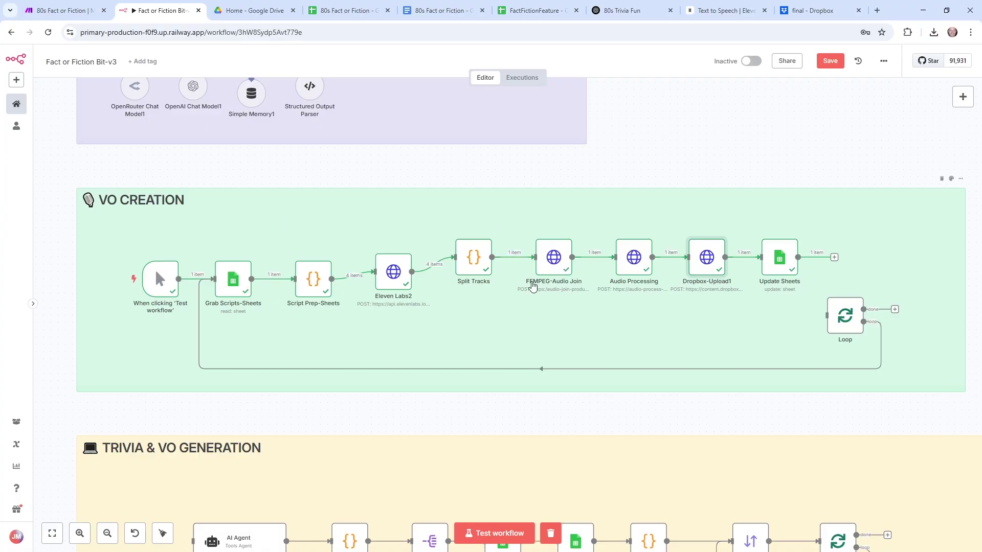
key("ctrl+4")
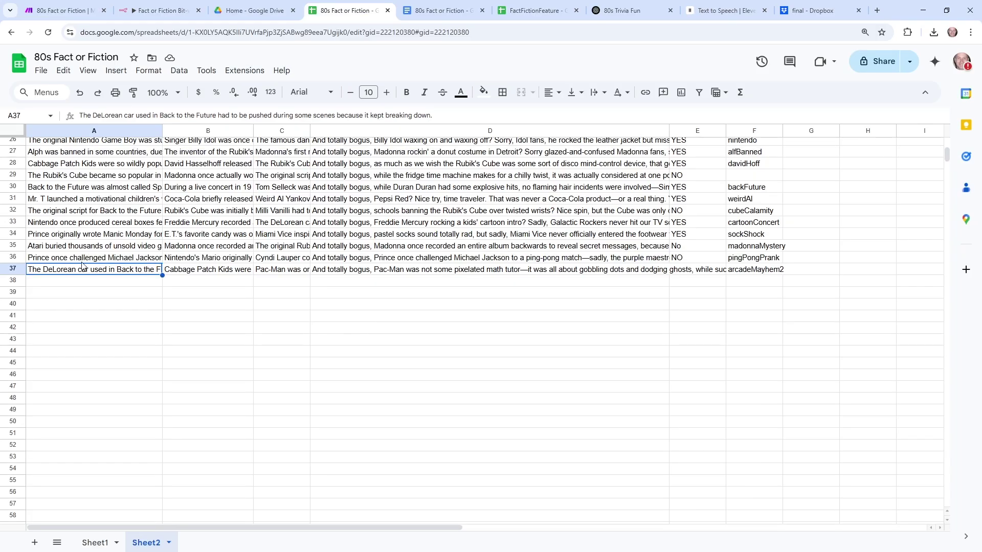
left_click(214, 271)
left_click(285, 271)
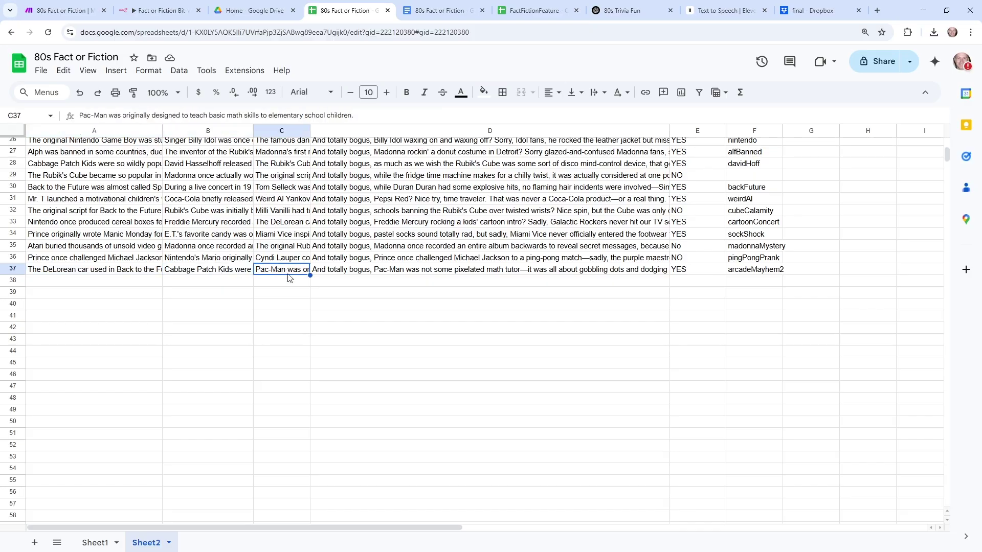
left_click(338, 271)
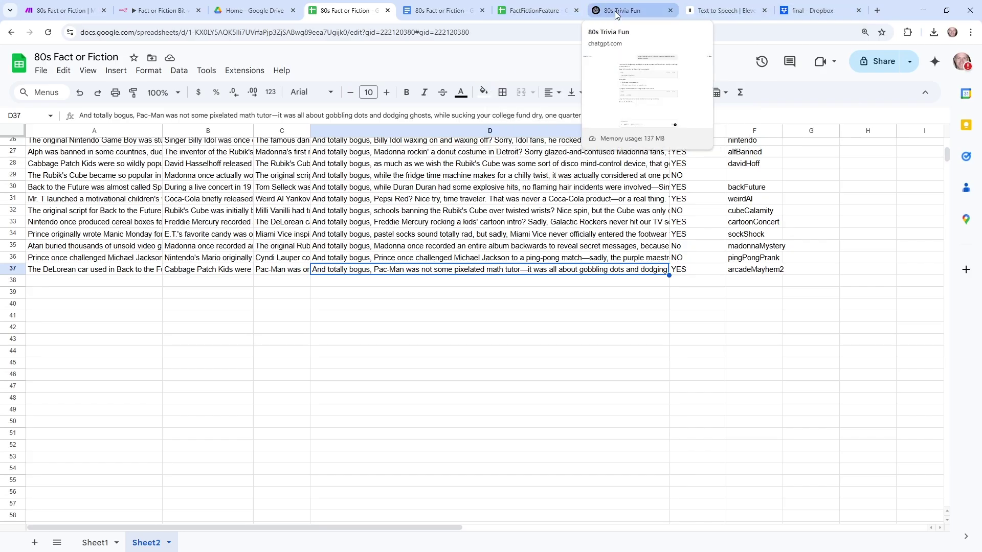
Compare the n8n VO Creation workflow with the script parts in A37 to D37 of the 80s Fact or Fiction sheet
left_click(130, 12)
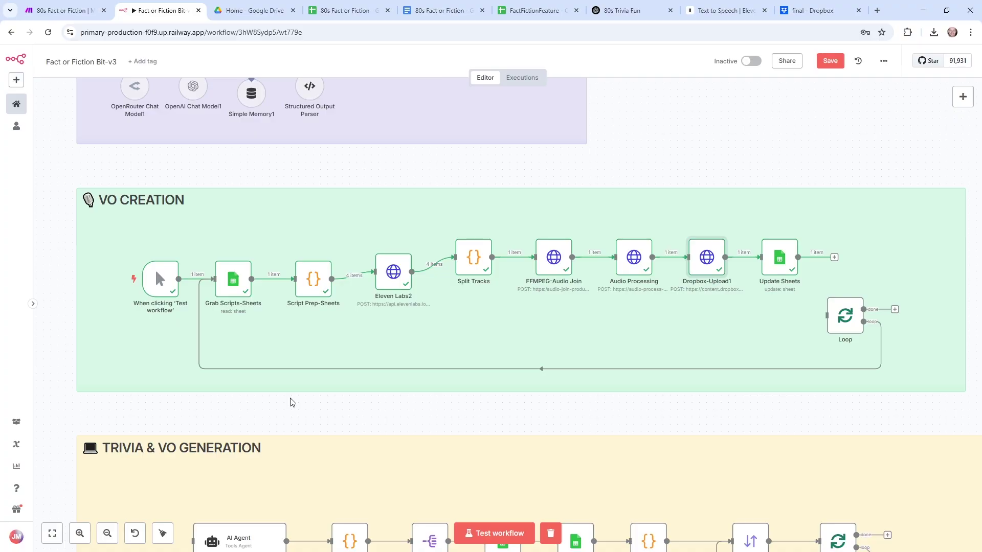
key("ctrl+4")
left_click(222, 273)
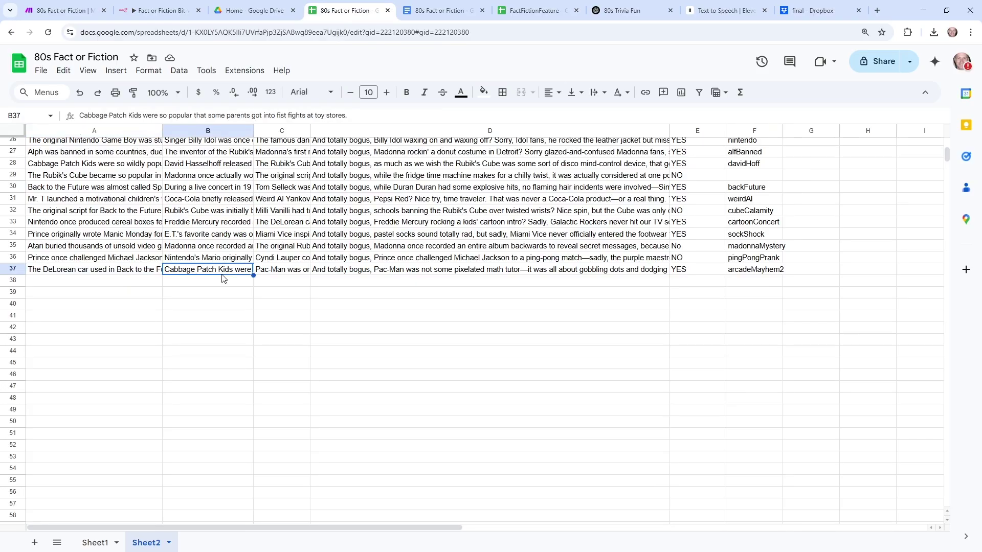
left_click(265, 270)
left_click(327, 266)
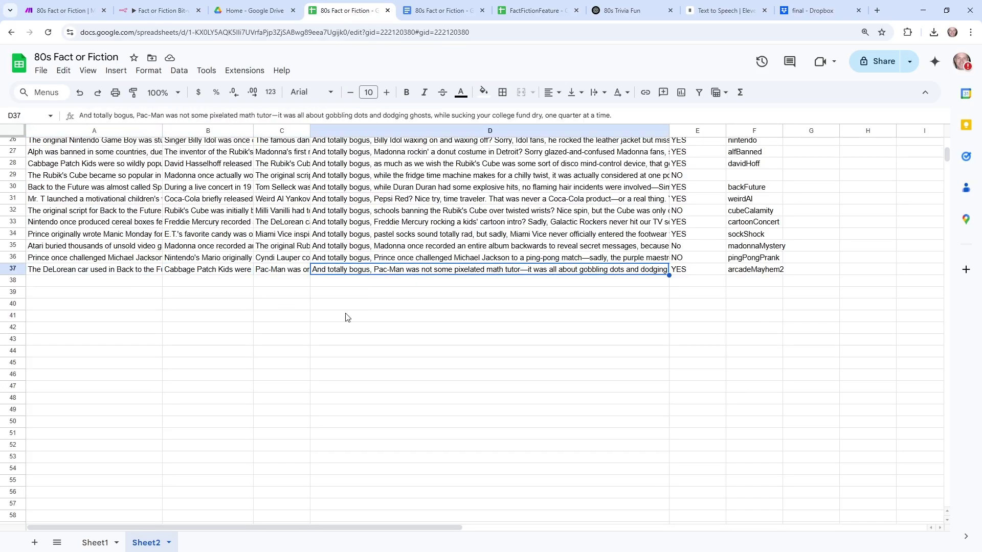
left_click(118, 271)
left_click(194, 273)
left_click(273, 271)
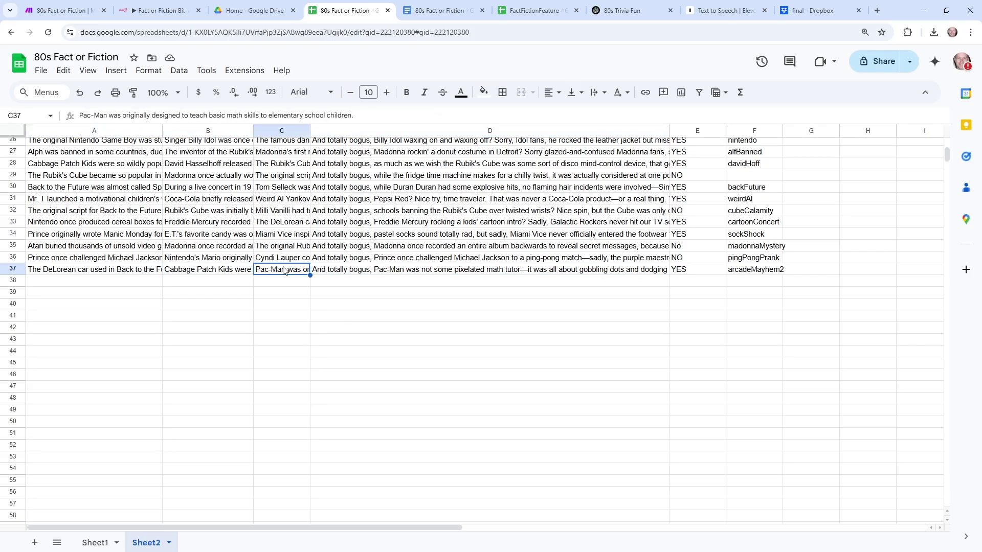
left_click(369, 271)
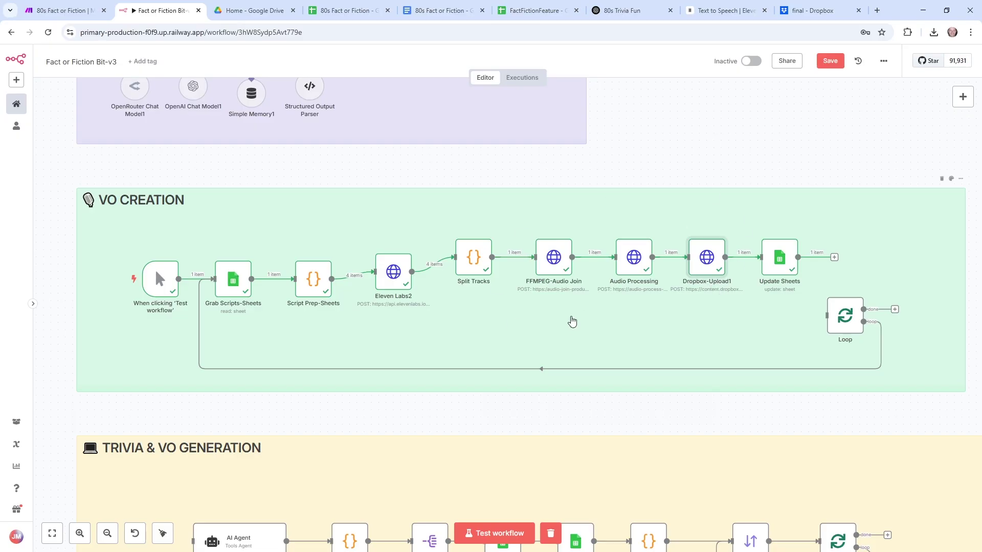
Open the audio-join repository on GitHub in a new browser tab and view its index.js file
left_click(632, 269)
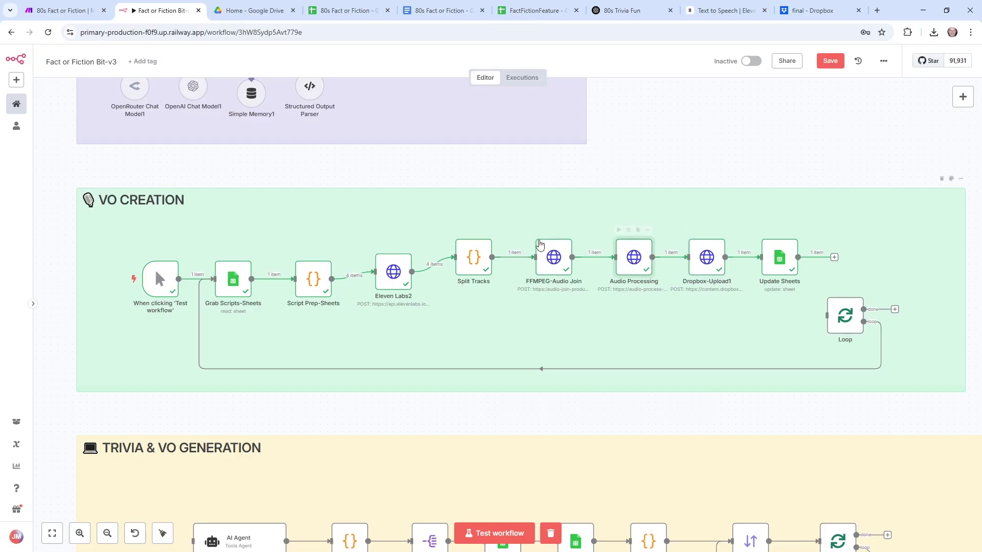
left_click(551, 275)
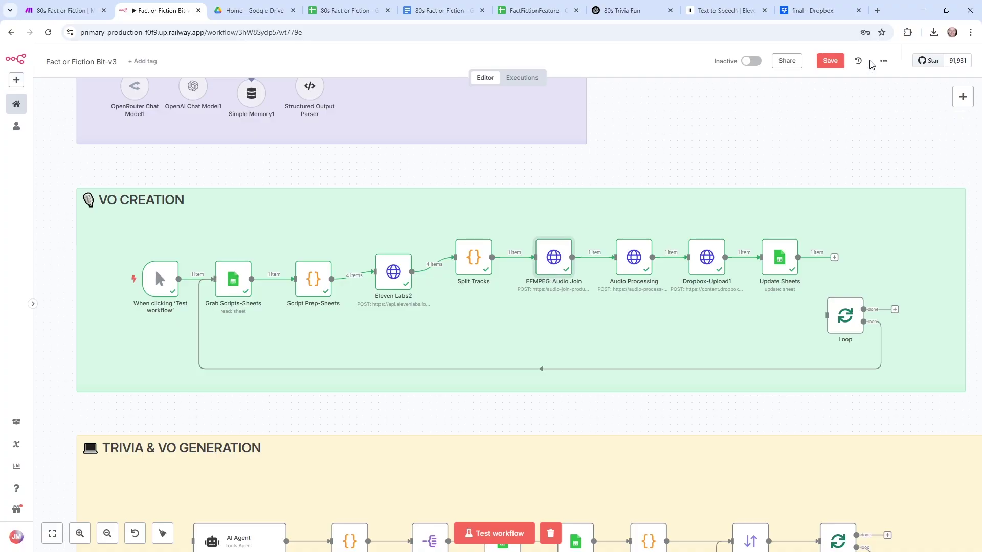
left_click(877, 11)
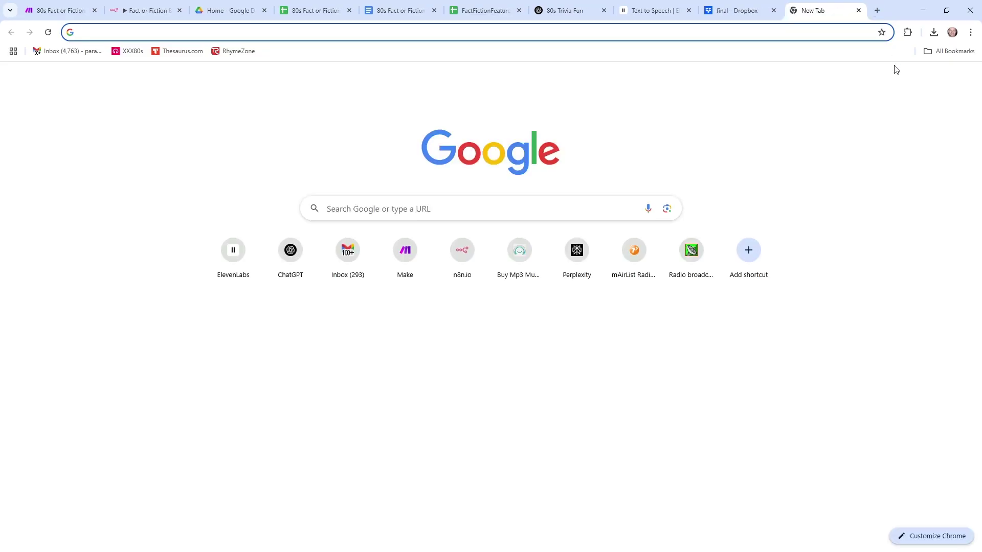
type("git")
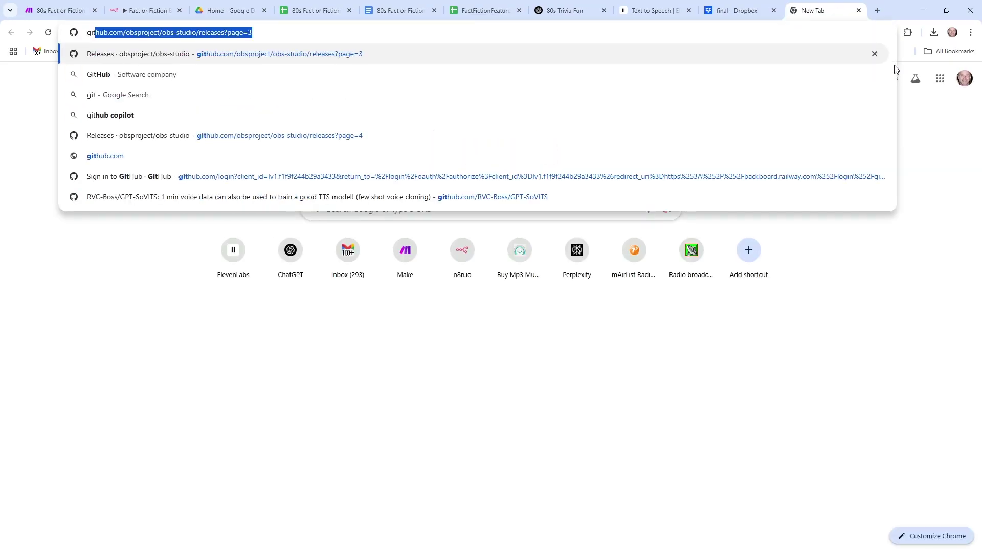
key("Return")
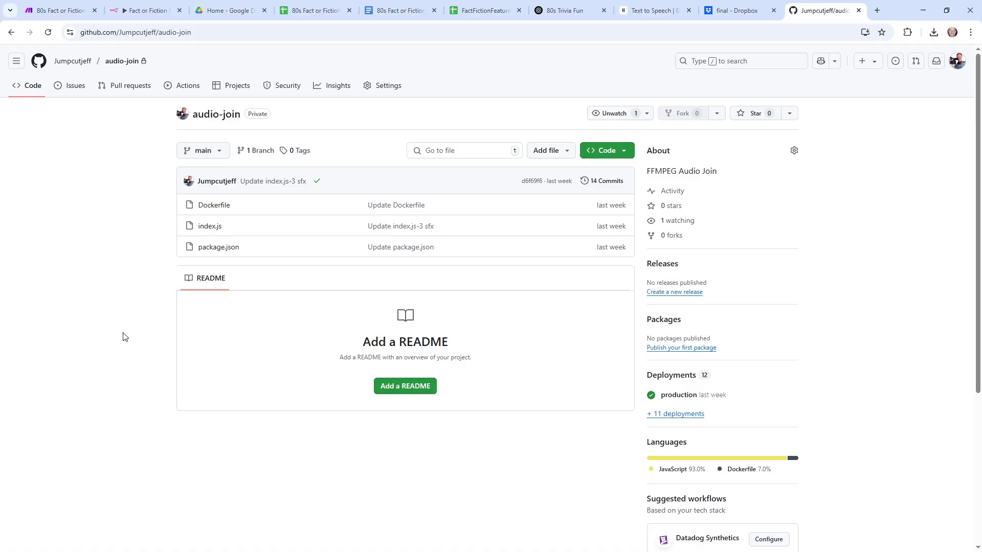
left_click(553, 16)
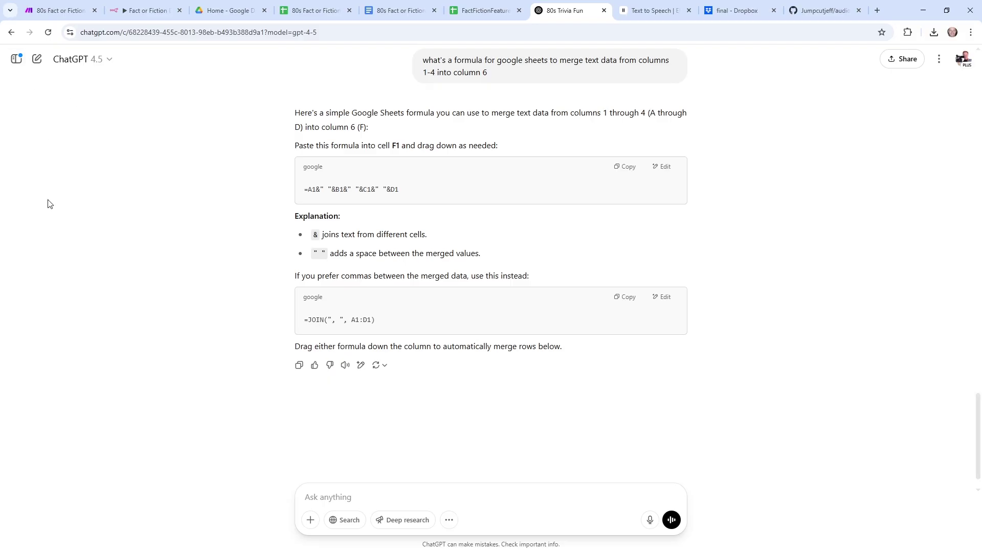
key("ctrl+9")
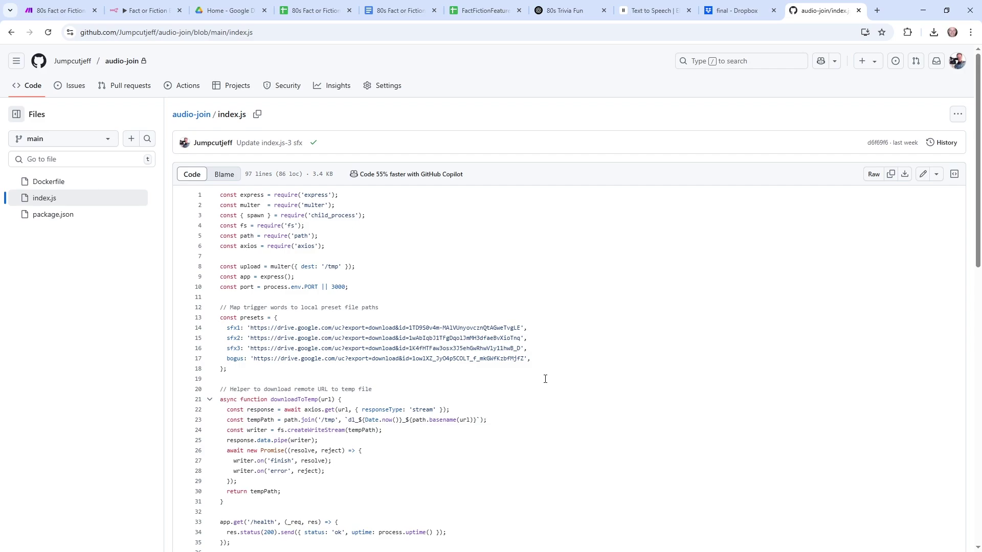
Compare the file3 parameter of n8n's FFMPEG-Audio Join node with the presets defined in audio-join's index.js on GitHub
key("ctrl+2")
double_click(555, 256)
scroll(639, 357, "down", 10)
scroll(639, 354, "down", 2)
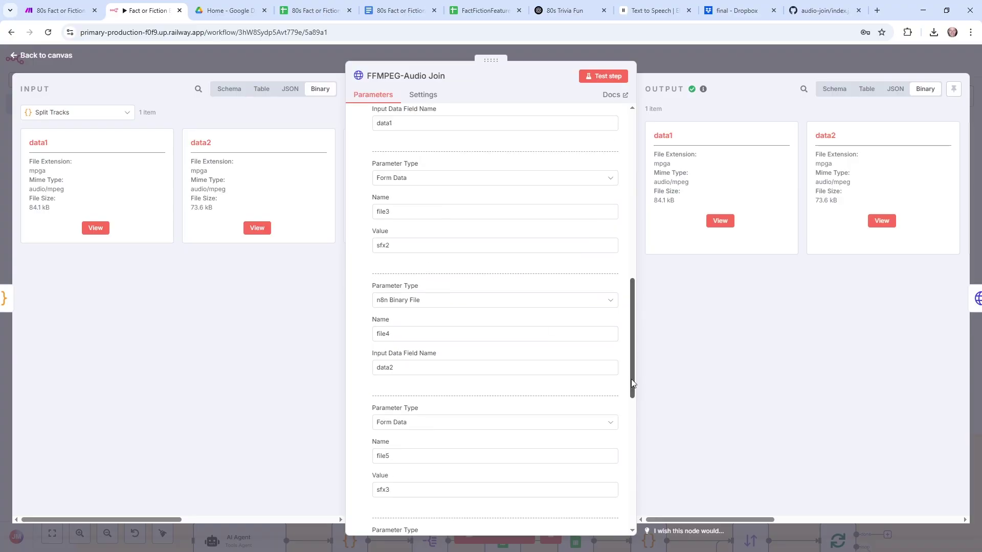
left_click(396, 249)
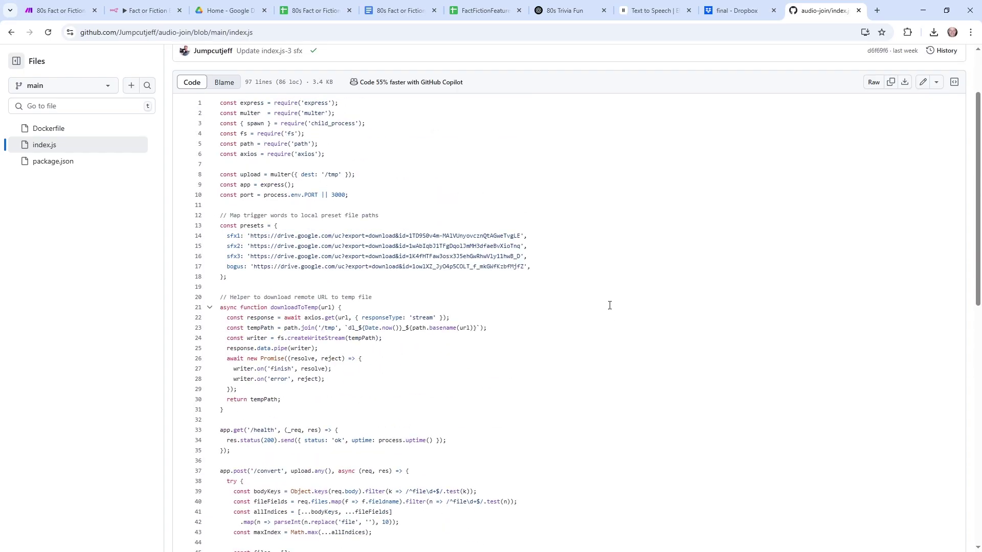
scroll(610, 305, "up", 2)
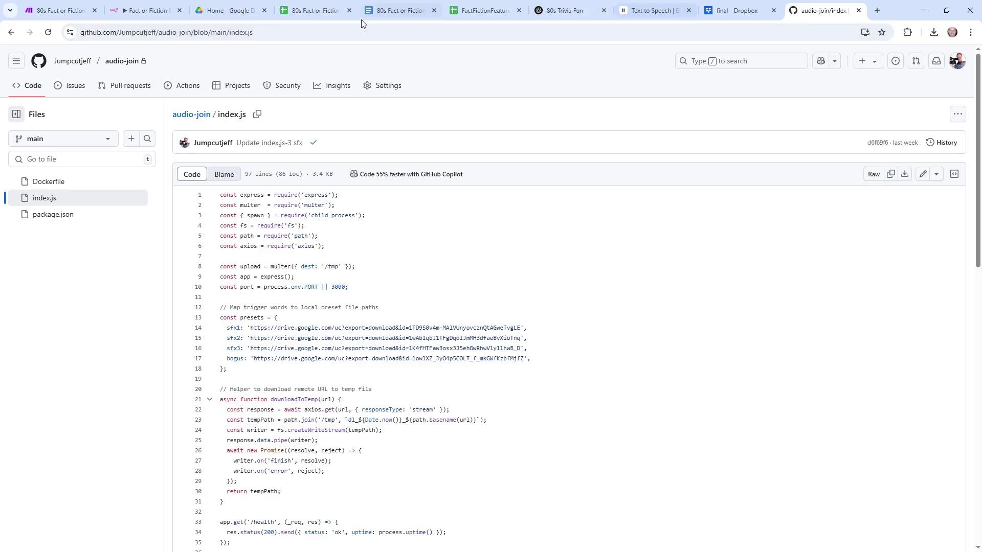
Back in n8n, review how the FFMPEG-Audio Join node's body parameters alternate sound-effect presets with voice tracks, from file1 onward
left_click(130, 11)
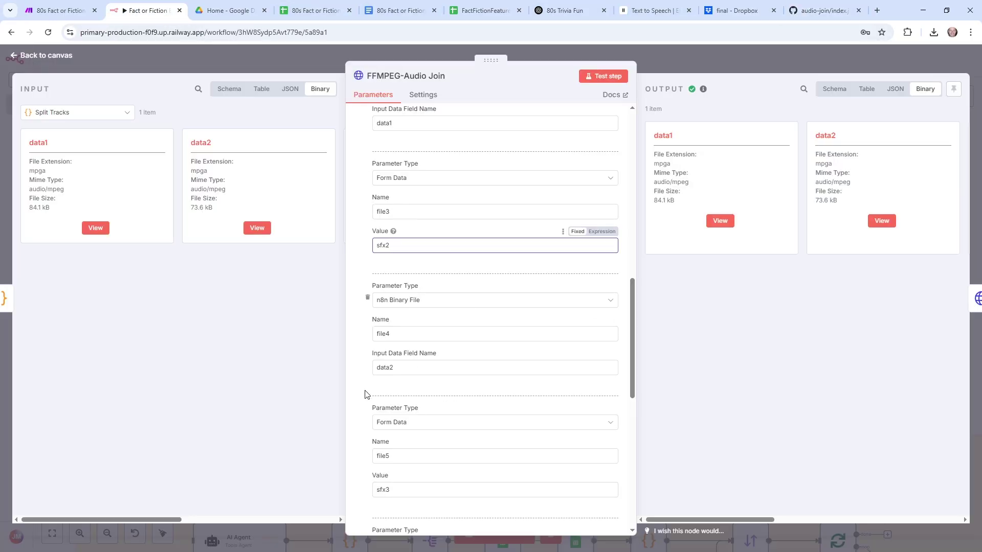
scroll(362, 401, "down", 2)
scroll(361, 393, "up", 5)
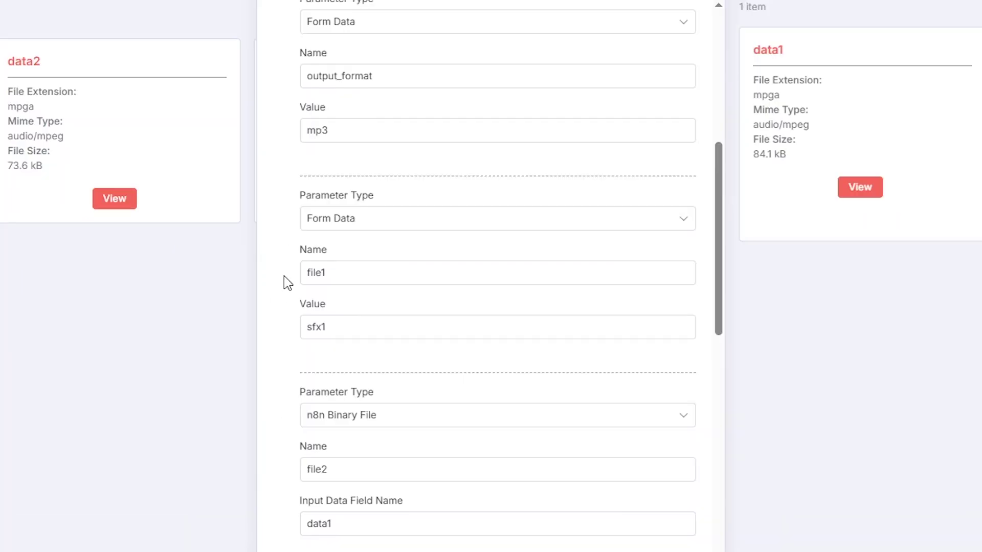
scroll(364, 331, "down", 2)
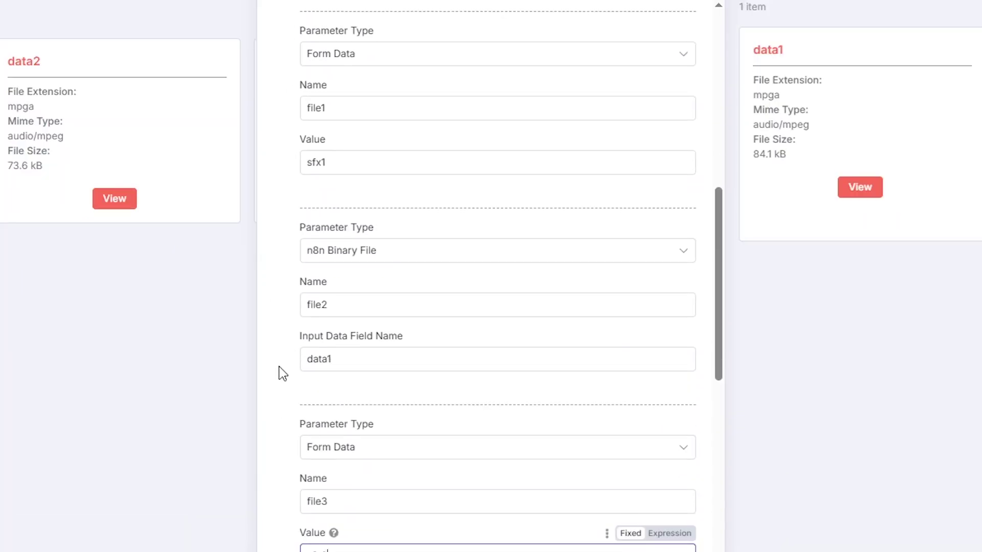
left_click(391, 353)
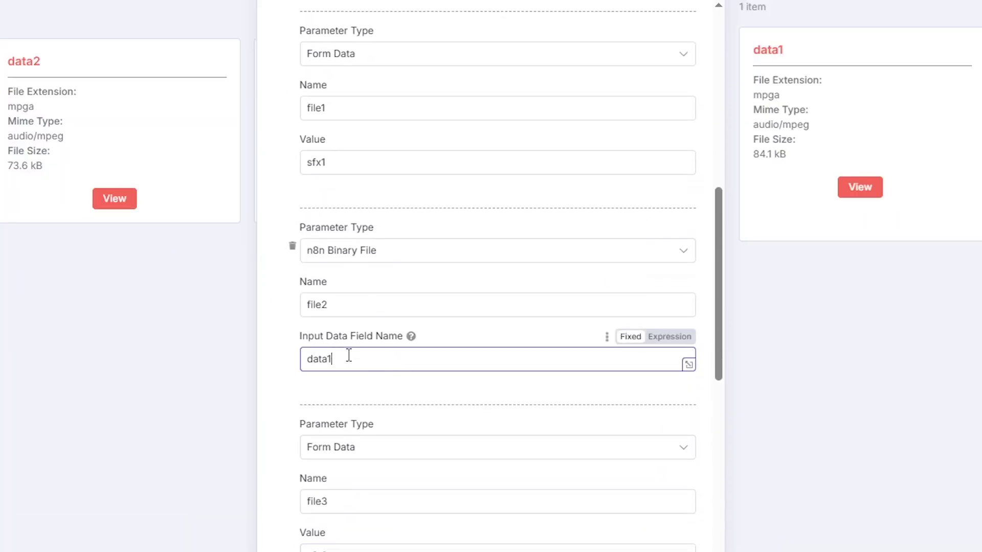
scroll(278, 412, "down", 5)
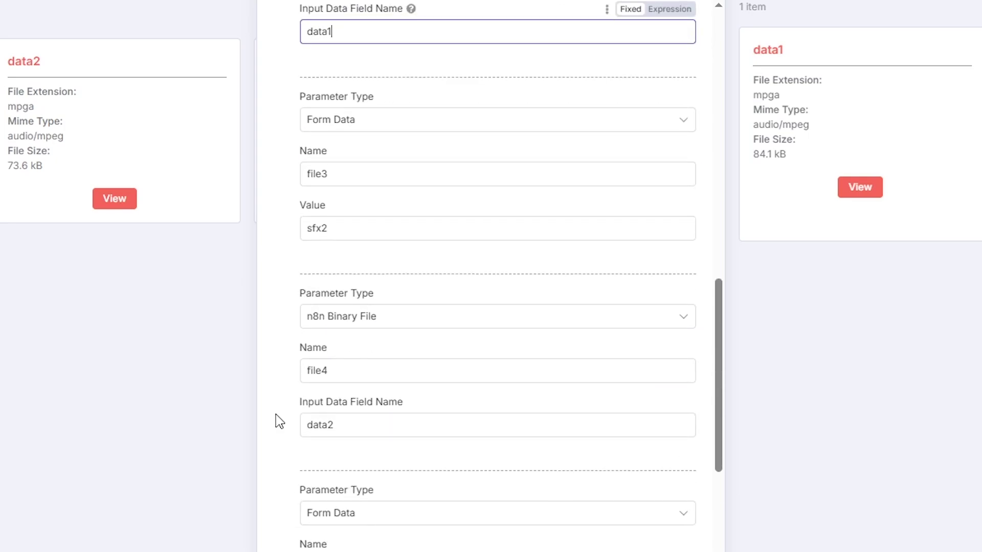
left_click(347, 423)
scroll(347, 418, "down", 6)
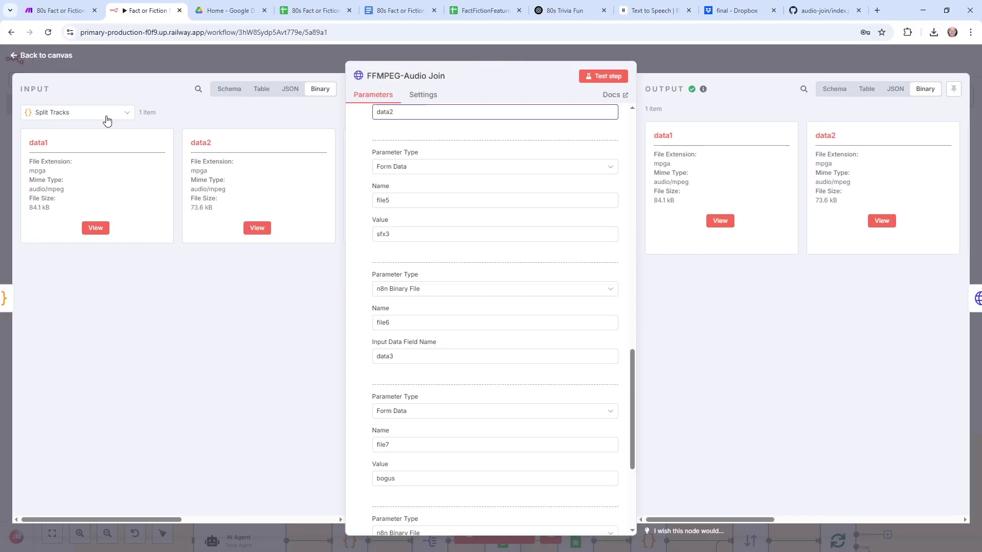
Inspect the Split Tracks binary inputs data1 to data4 and match them to the FFMPEG-Audio Join node's file parameters
mouse_move(170, 521)
left_mouse_down()
mouse_move(325, 517)
mouse_move(176, 520)
left_mouse_up()
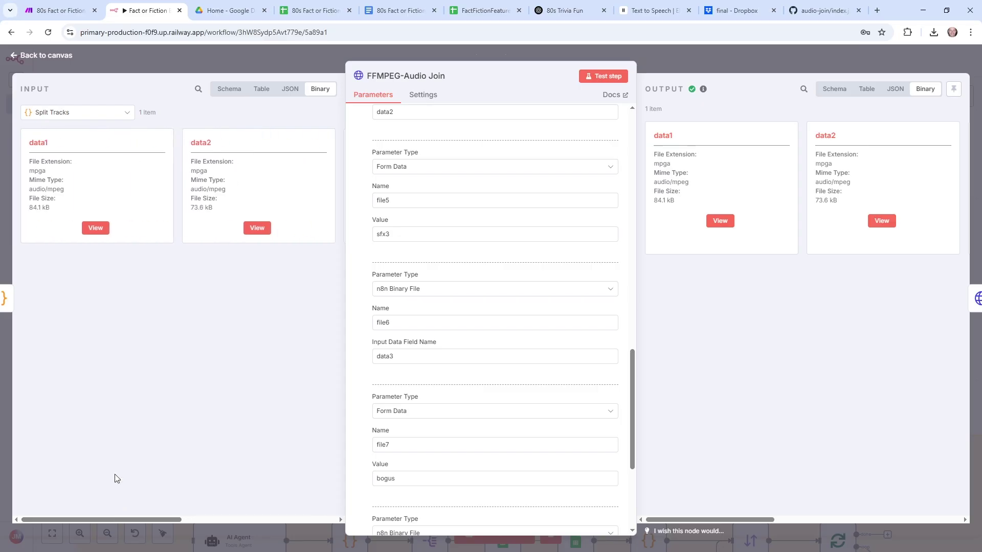
left_click(96, 229)
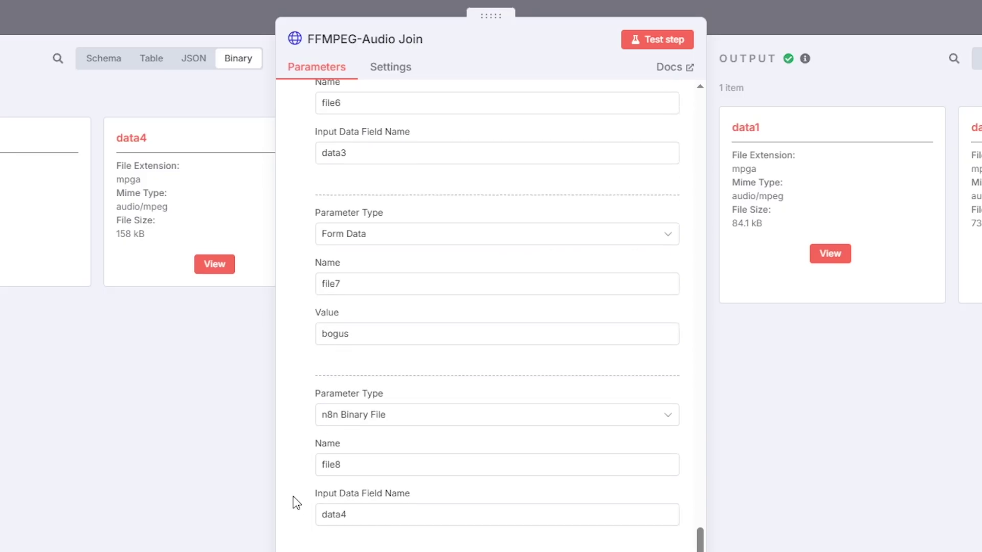
scroll(296, 503, "up", 15)
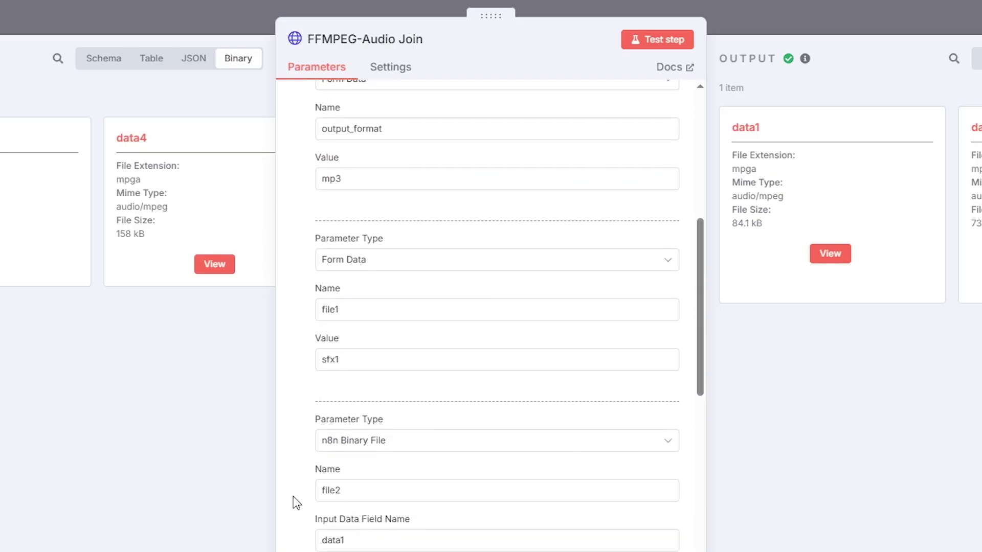
Play the joined audio from the data item in the FFMPEG-Audio Join node's output, and close the node
scroll(779, 514, "right", 5)
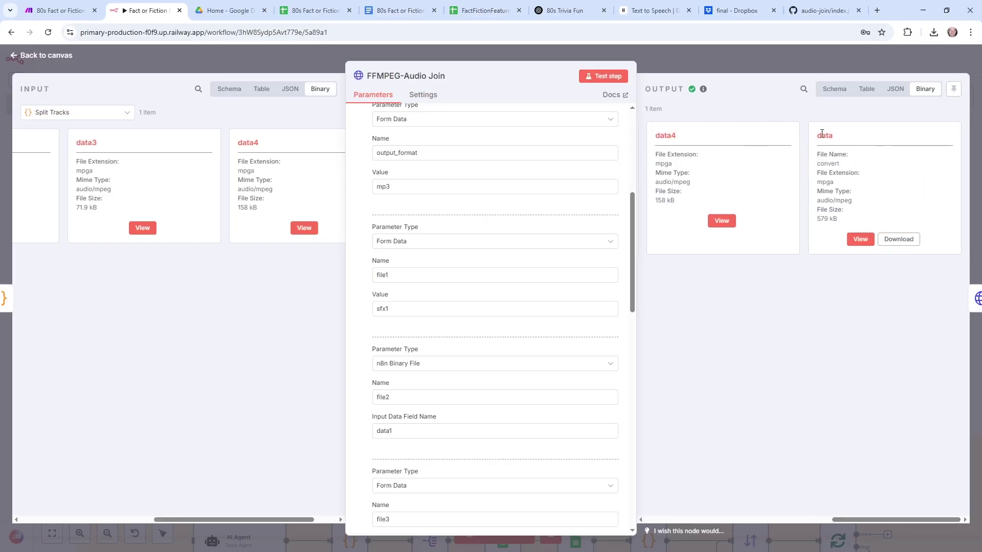
double_click(822, 134)
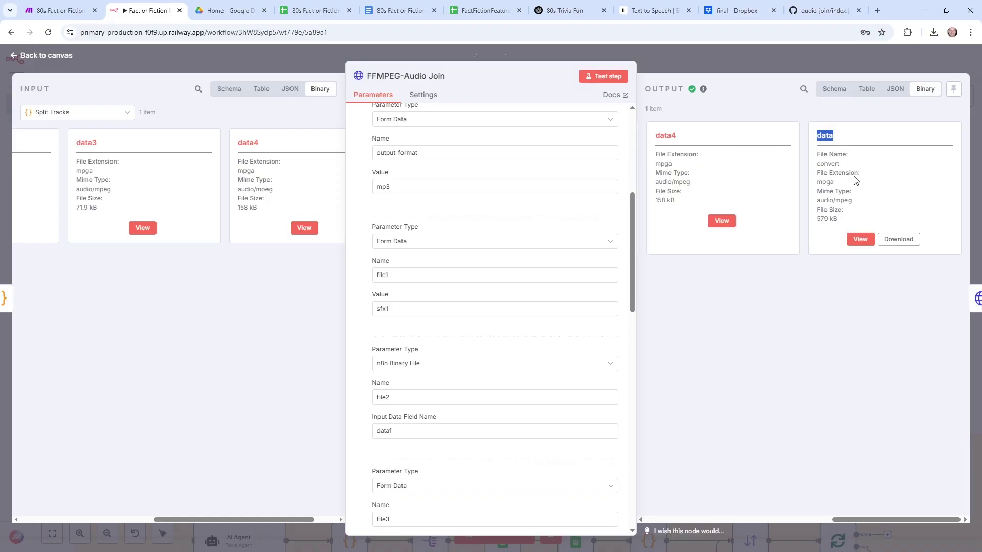
left_click(860, 236)
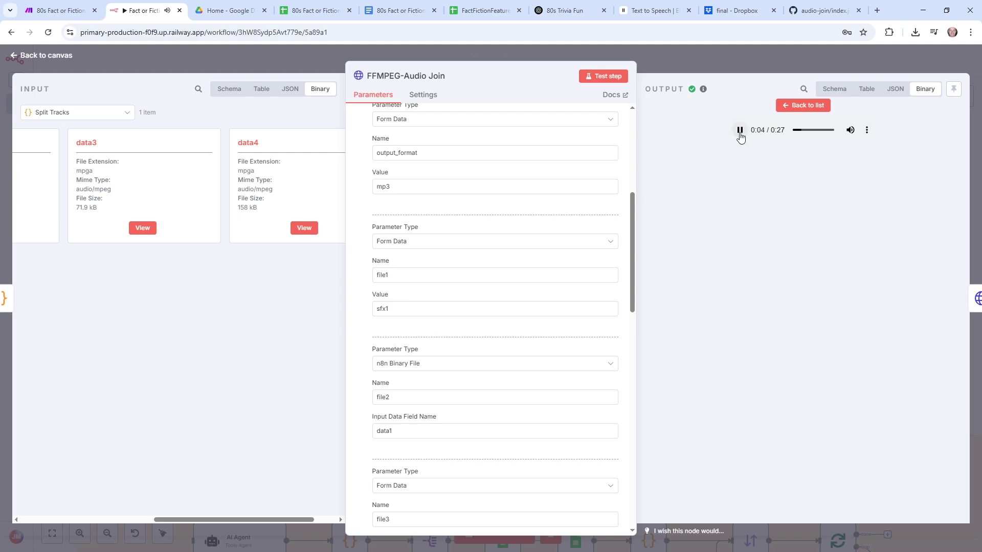
left_click(740, 132)
key("Escape")
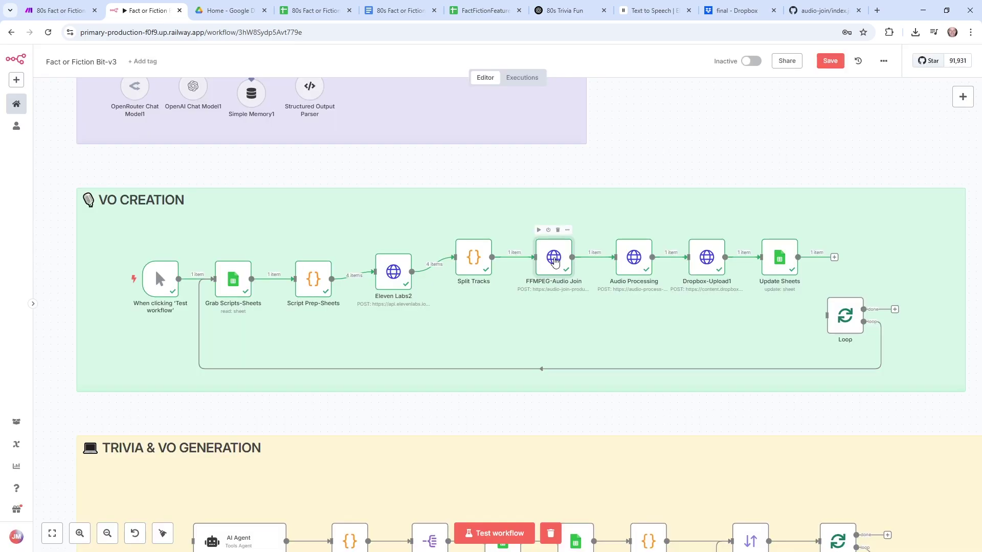
Inspect the Audio Processing node's parameters and the uploaded file path in the Dropbox-Upload1 node's output
double_click(636, 266)
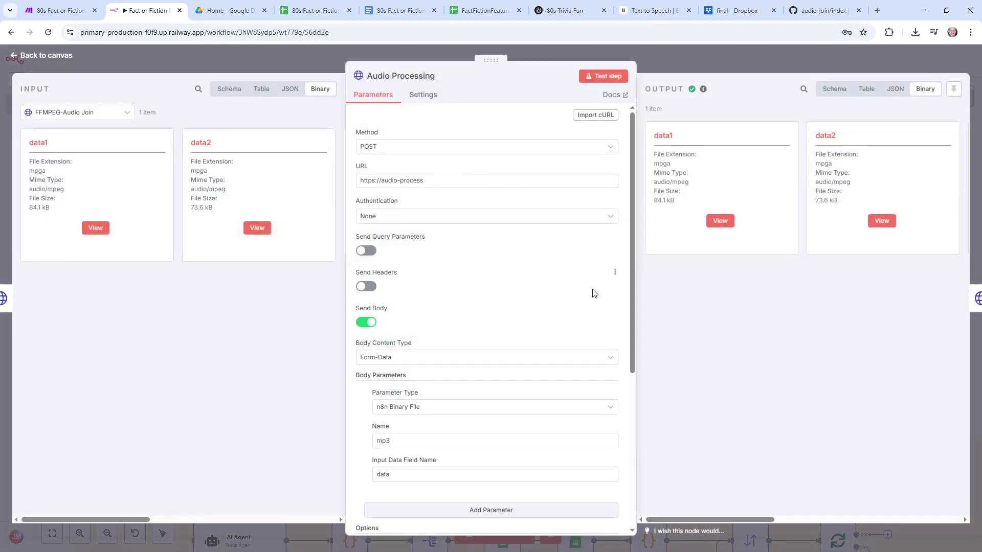
scroll(595, 297, "down", 5)
key("Escape")
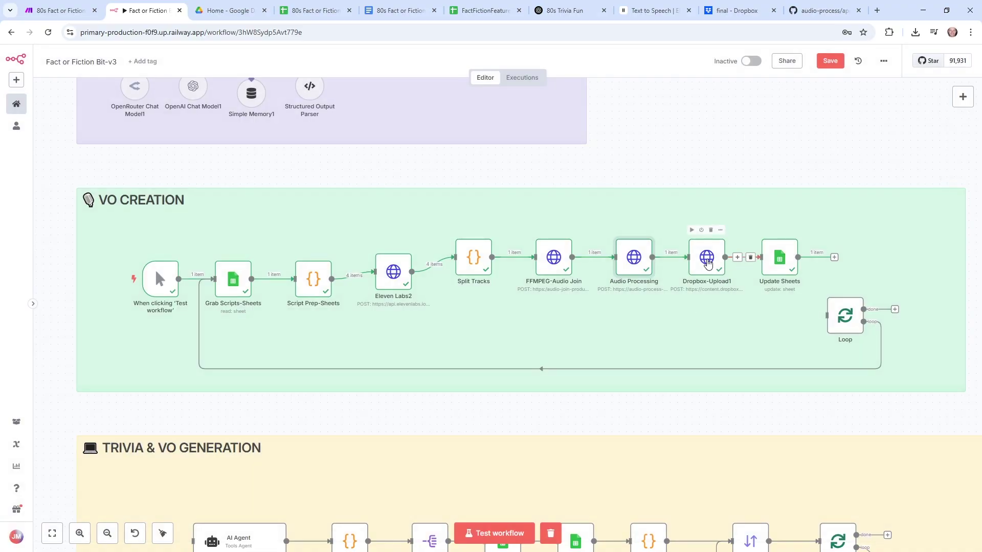
double_click(708, 263)
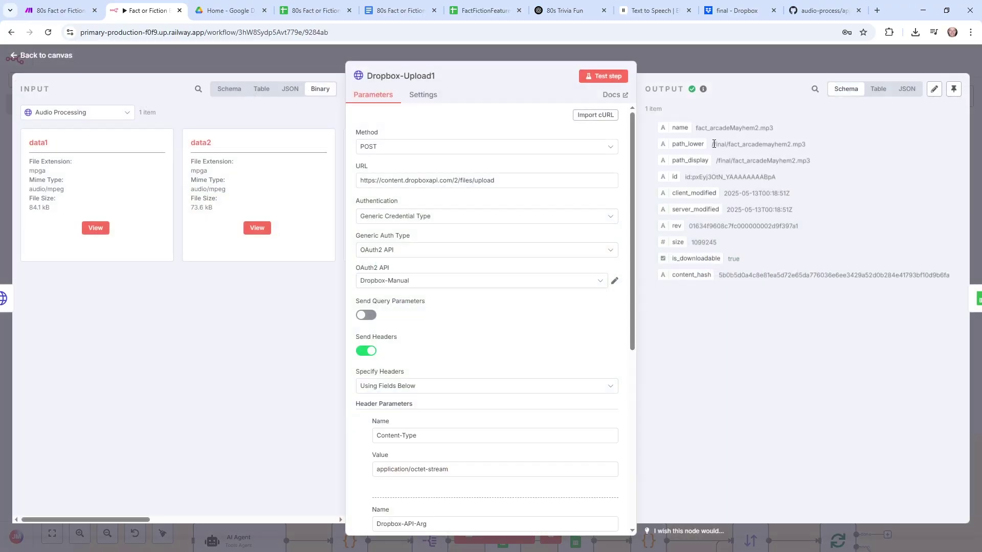
left_click_drag(714, 144, 806, 144)
key("Escape")
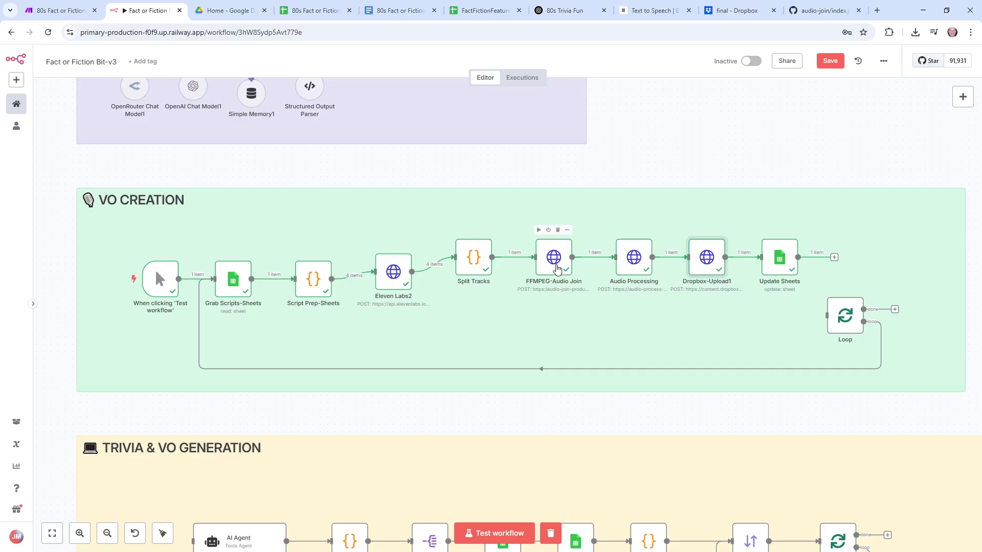
In the FFMPEG-Audio Join node, examine the sfx3 value of file5 and the bogus value of file7
double_click(553, 264)
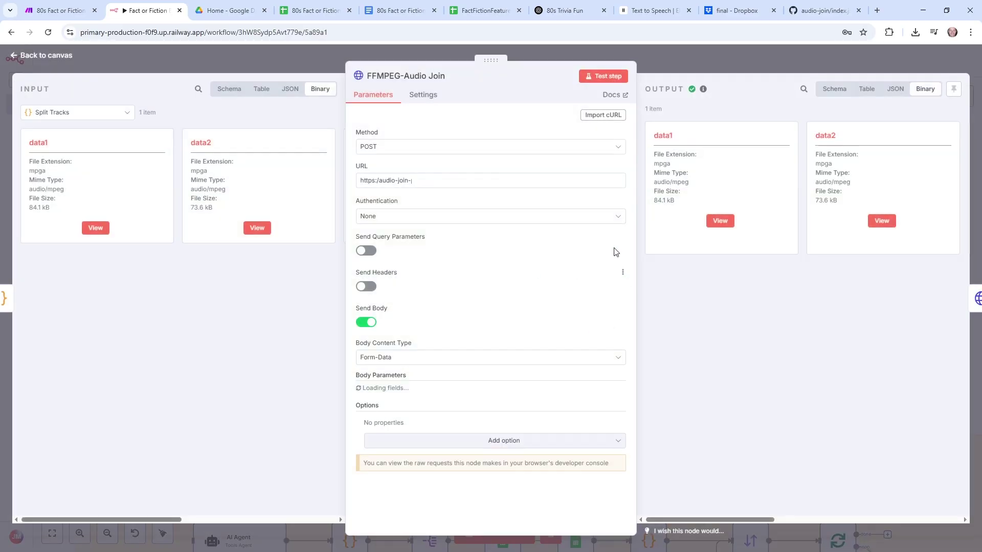
left_click_drag(633, 216, 641, 447)
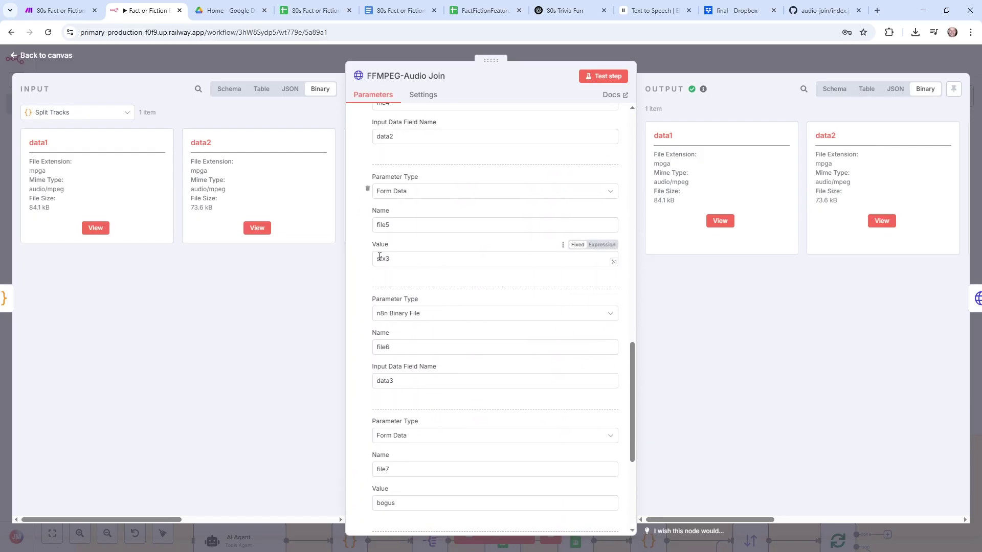
left_click_drag(392, 259, 370, 260)
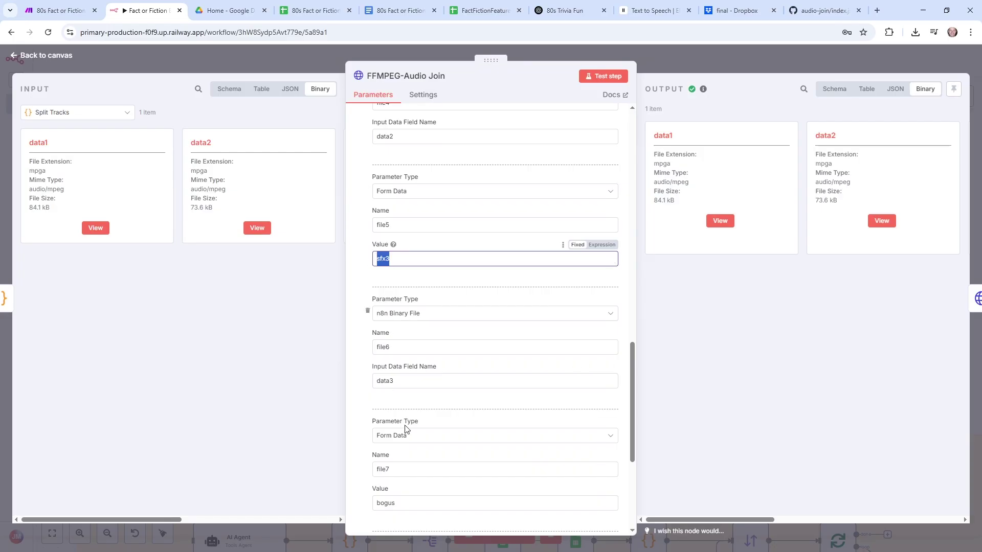
left_click_drag(399, 503, 378, 503)
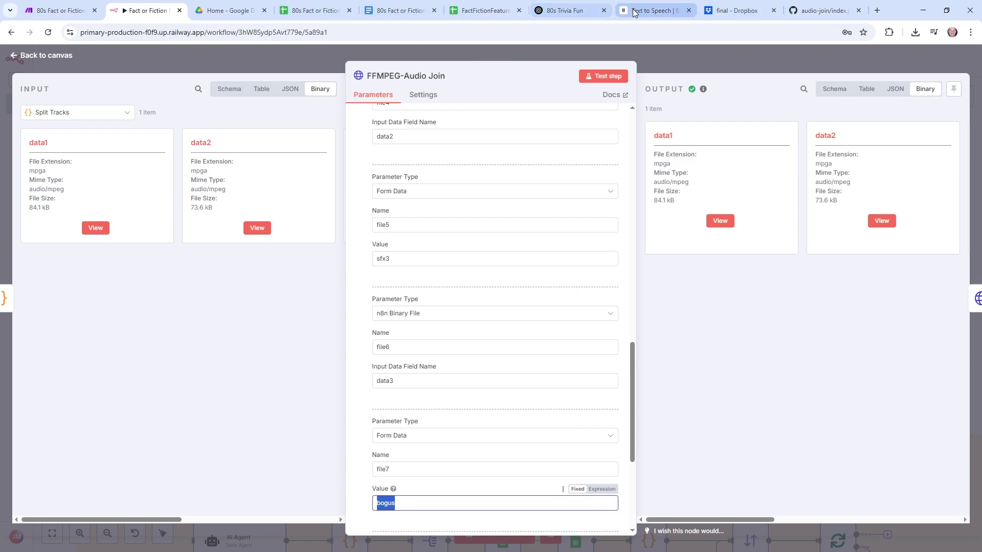
Read the Google Drive links of the sfx1 and bogus presets in GitHub's index.js, and switch to the ChatGPT conversation
left_click(800, 13)
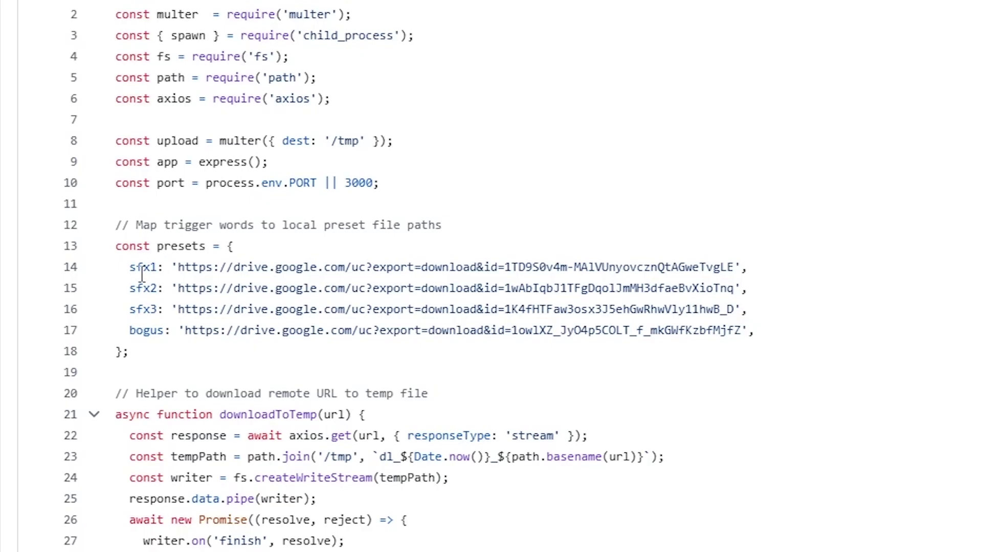
left_click_drag(172, 267, 739, 265)
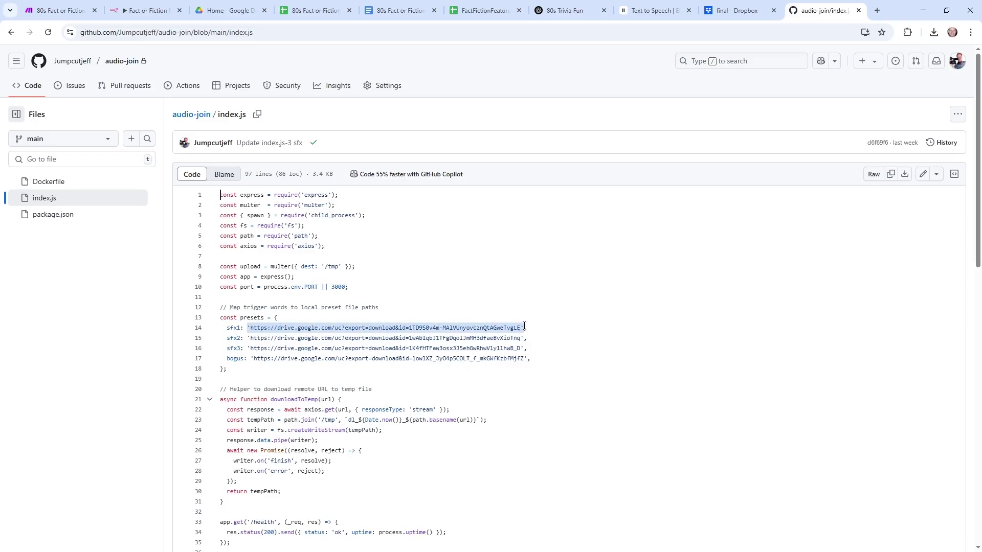
left_click_drag(524, 326, 517, 319)
left_click_drag(226, 359, 244, 358)
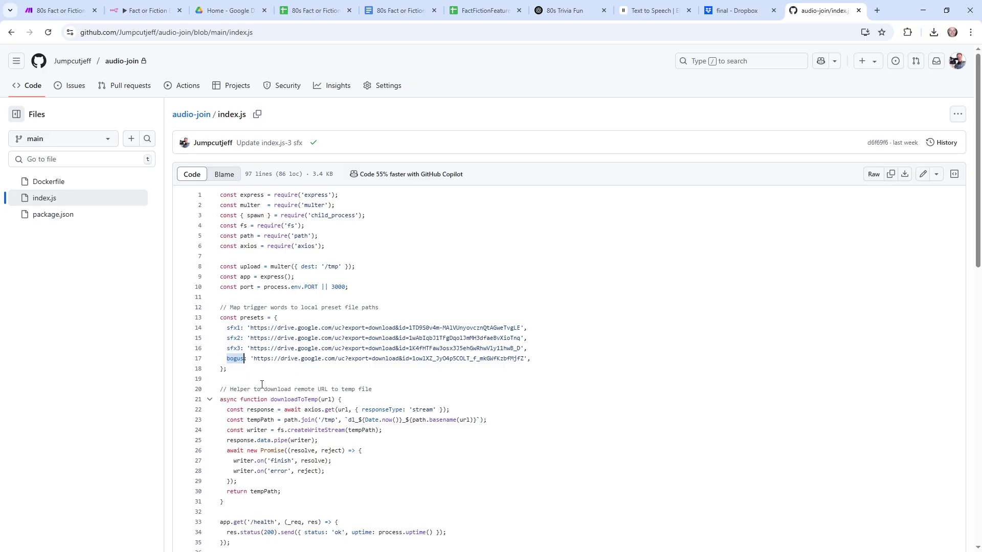
left_click(294, 359)
left_click(551, 14)
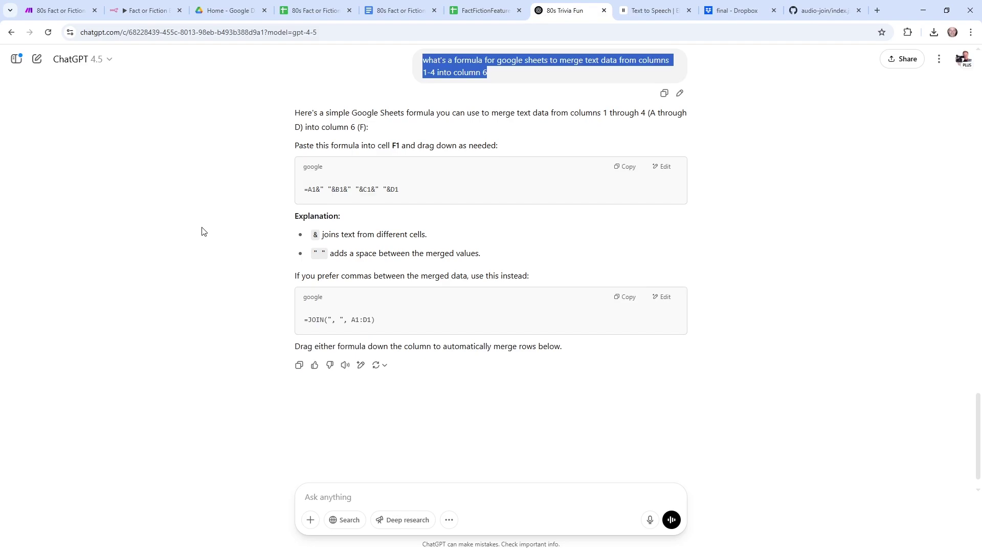
Look over the files of the audio-join repository on GitHub and the plans on Railway's pricing page
left_click(658, 10)
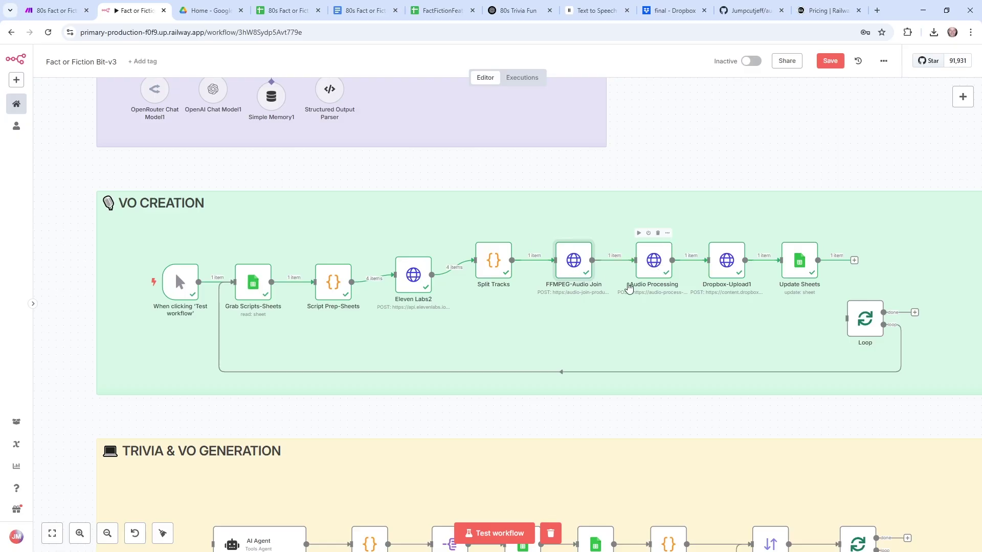
left_click(752, 12)
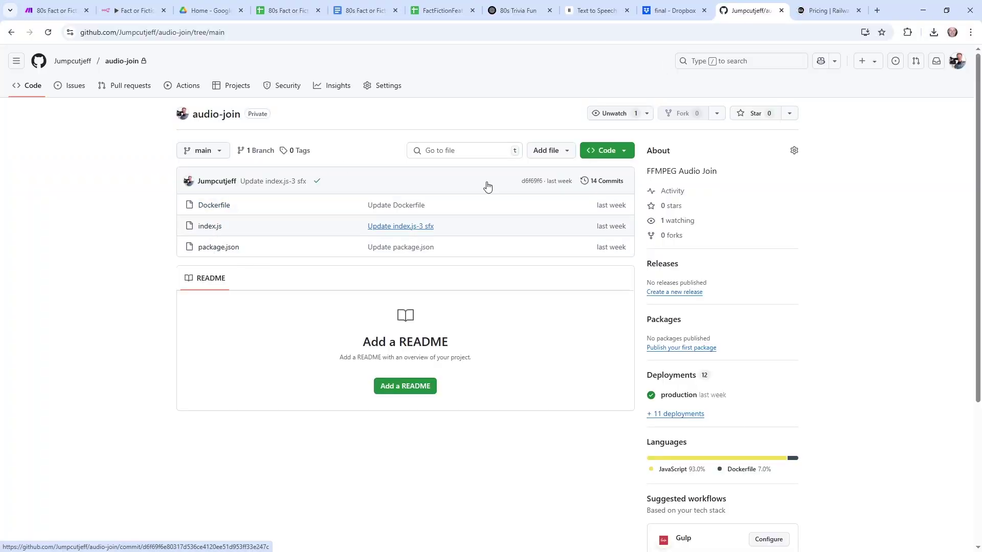
left_click(813, 18)
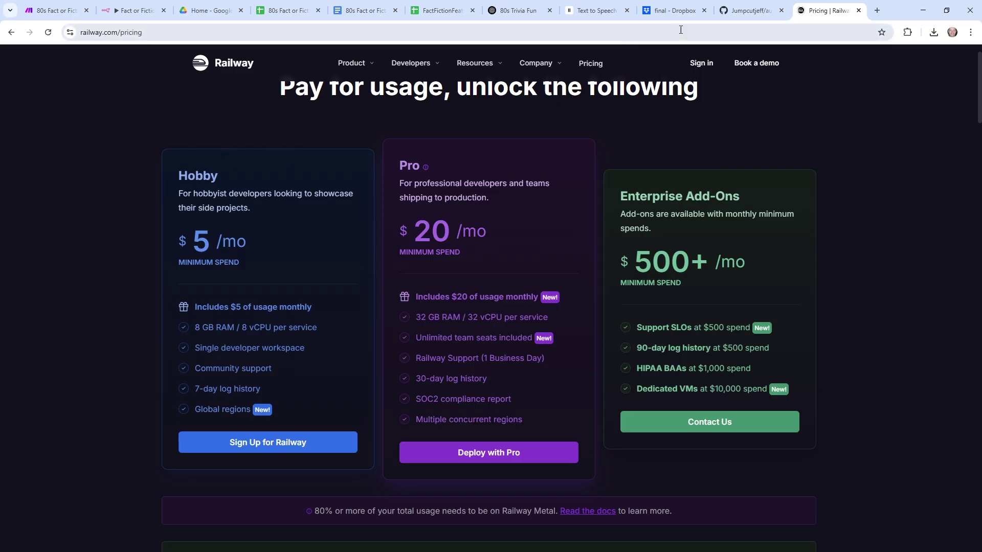
left_click(739, 13)
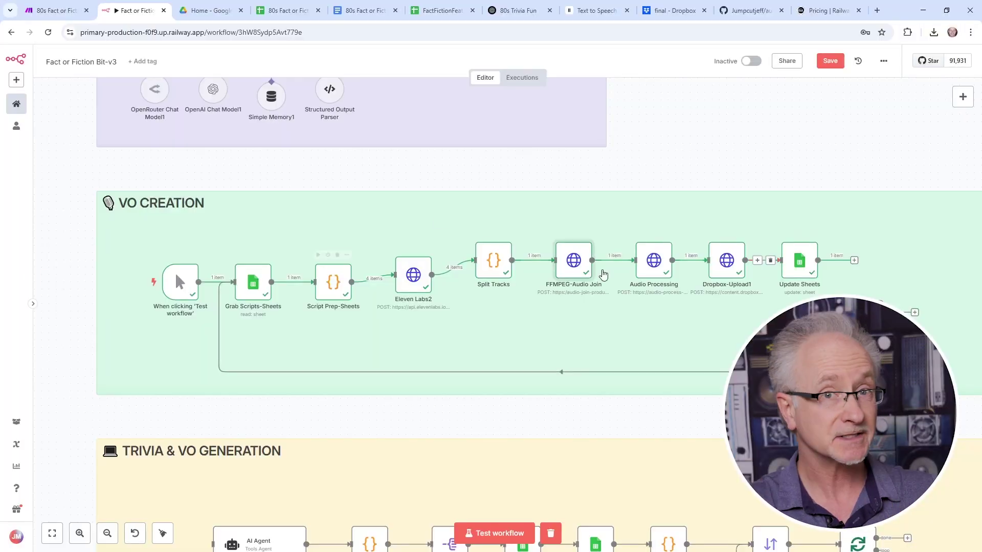
Display the Fact or Fiction Bit-v3 workflow's import options in n8n, and close them without importing anything
scroll(578, 246, "right", 2)
scroll(578, 246, "up", 1)
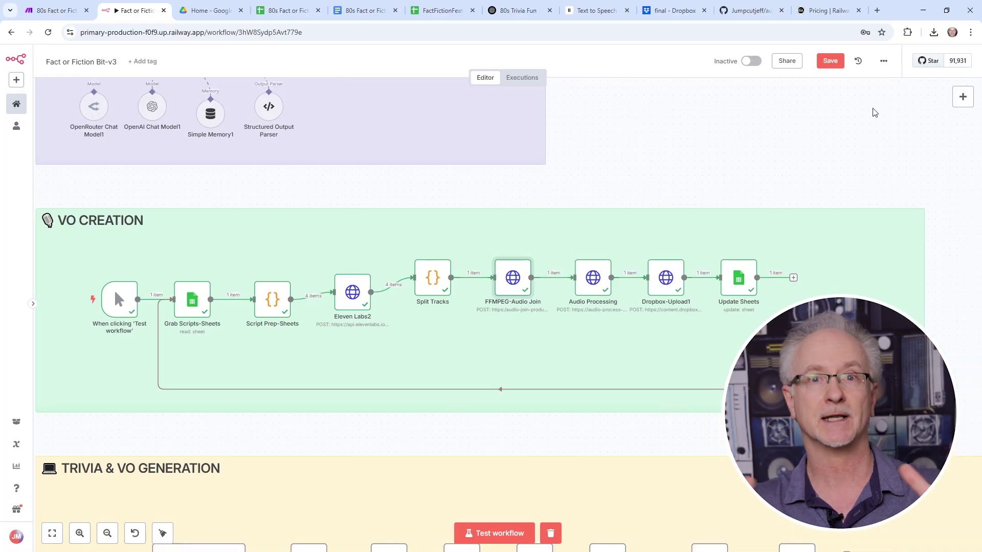
left_click(888, 63)
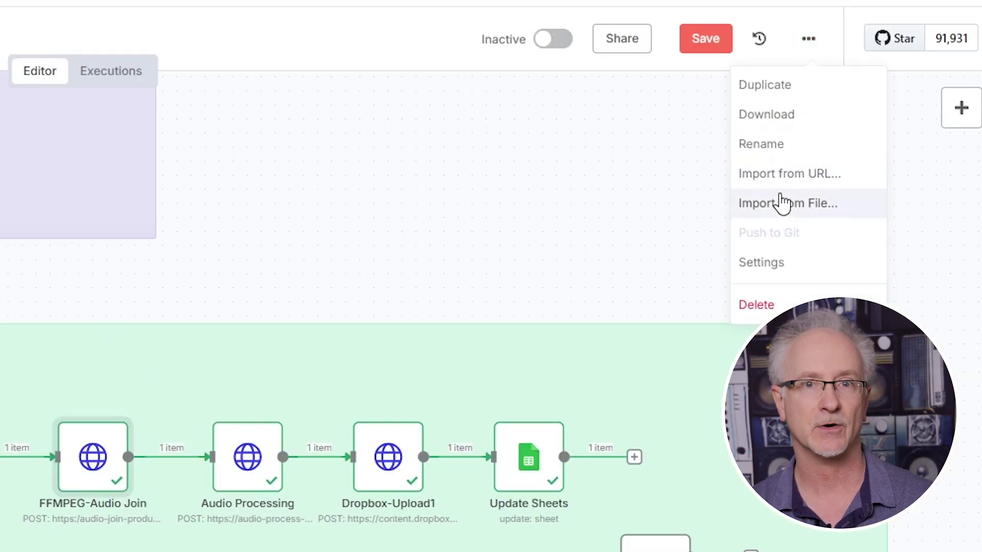
left_click(601, 186)
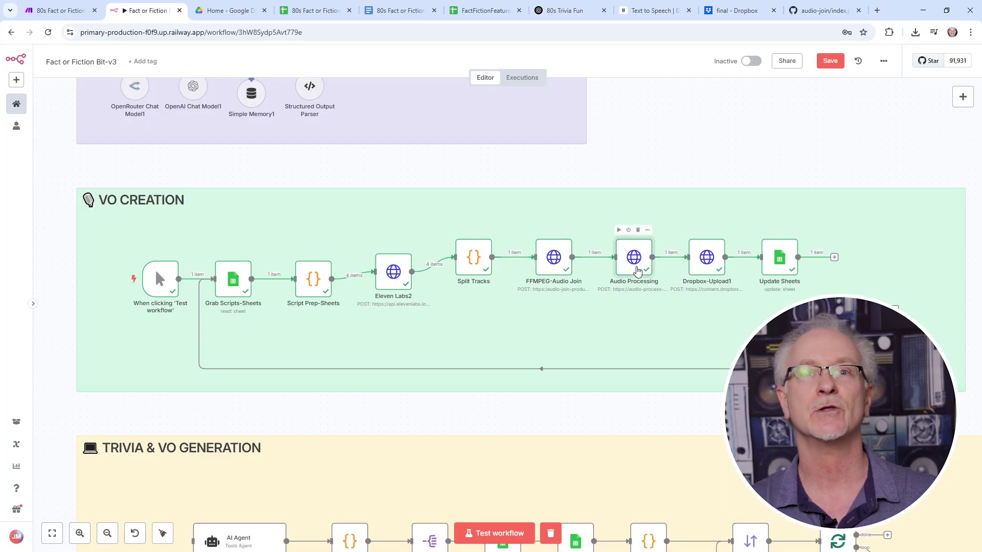
Open the Audio Processing node and examine its request settings, body parameters and response options
double_click(637, 271)
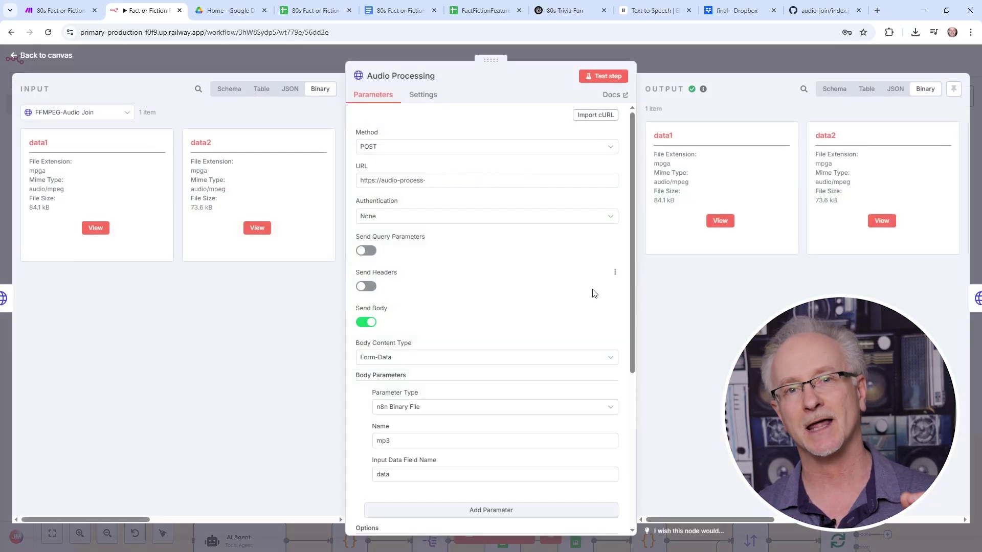
scroll(594, 294, "down", 5)
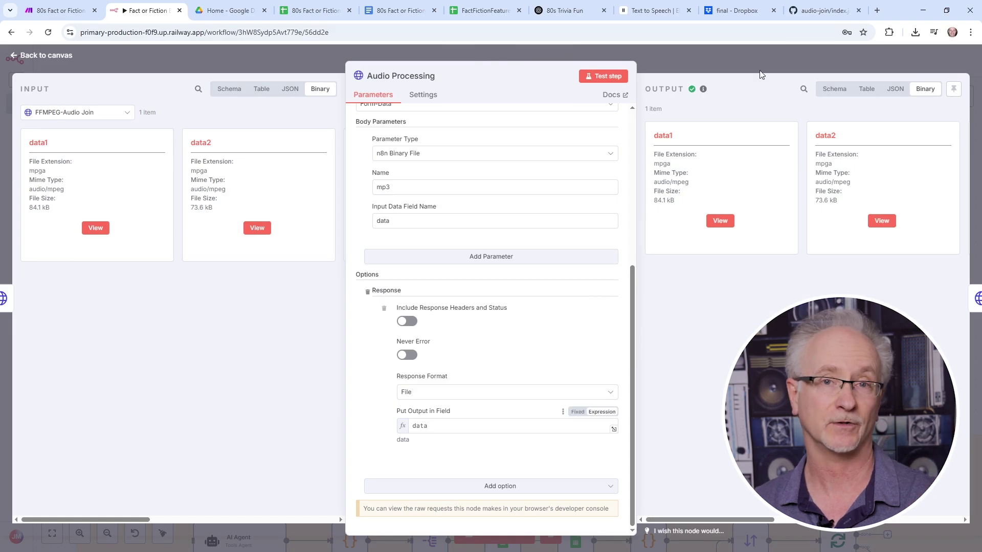